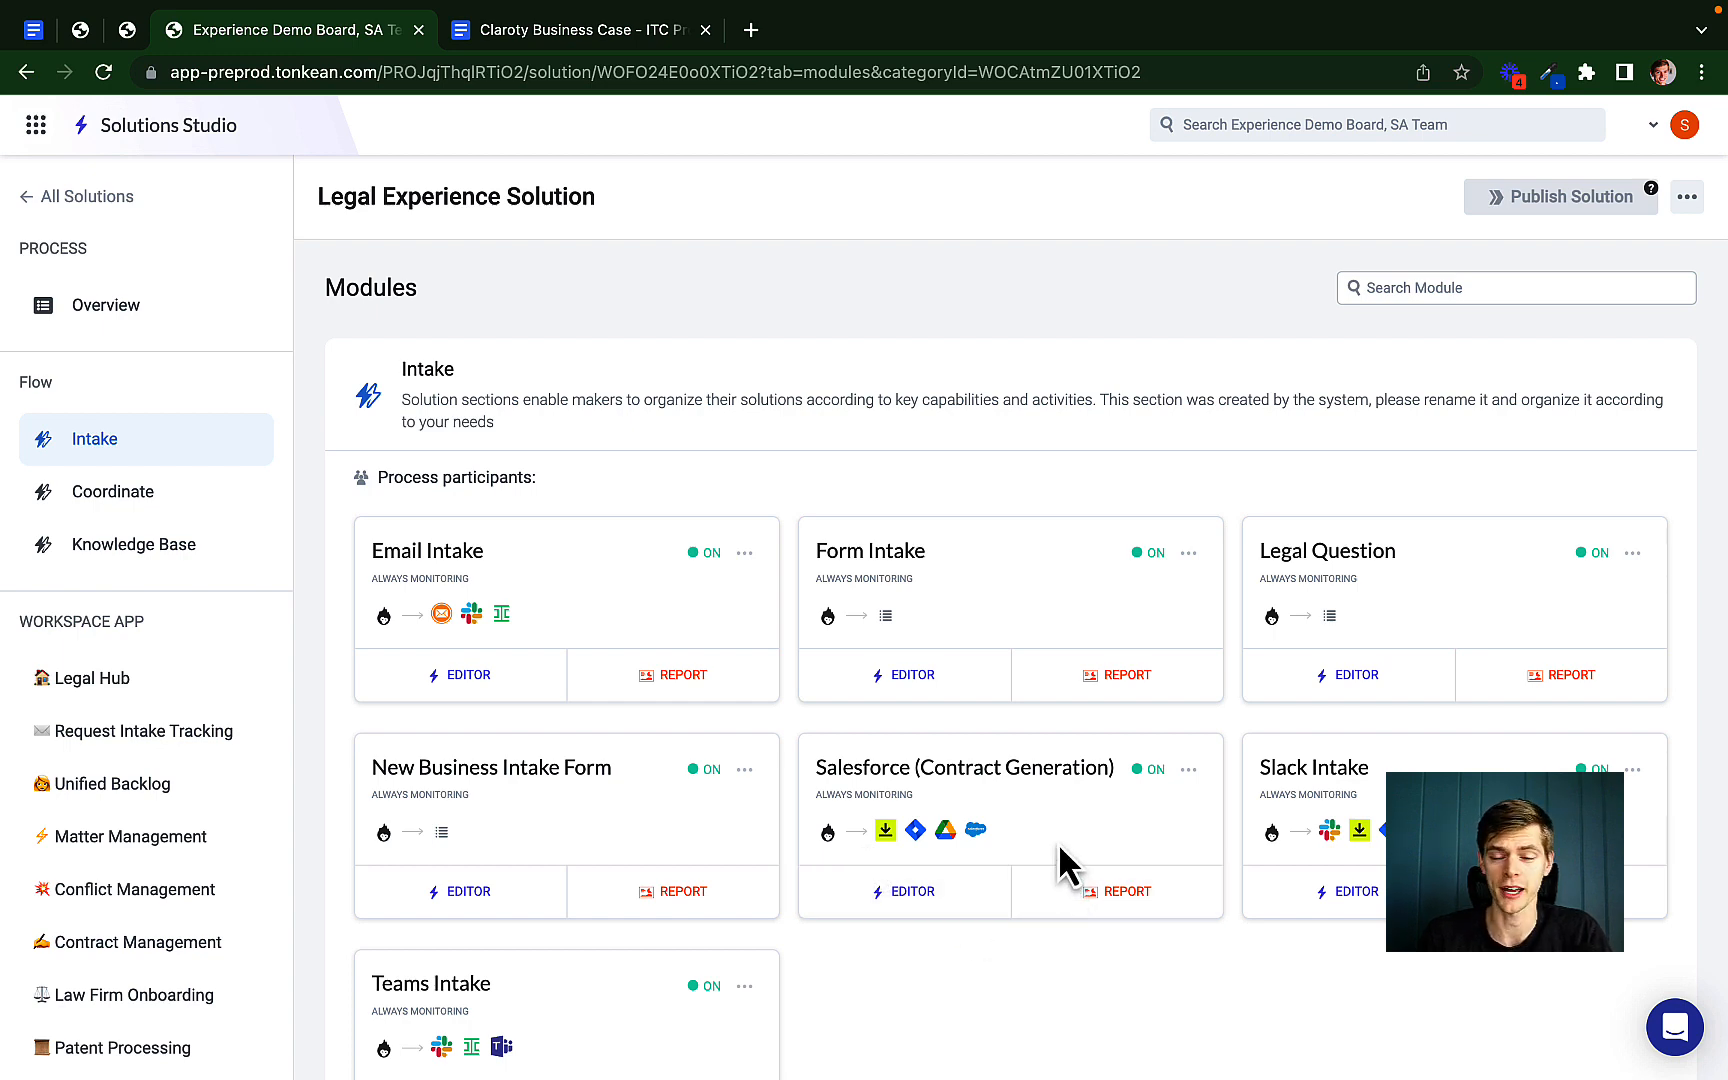
- Open the Email Intake module's editor and view the data source connectors it uses
scroll(1068, 838, "down", 1)
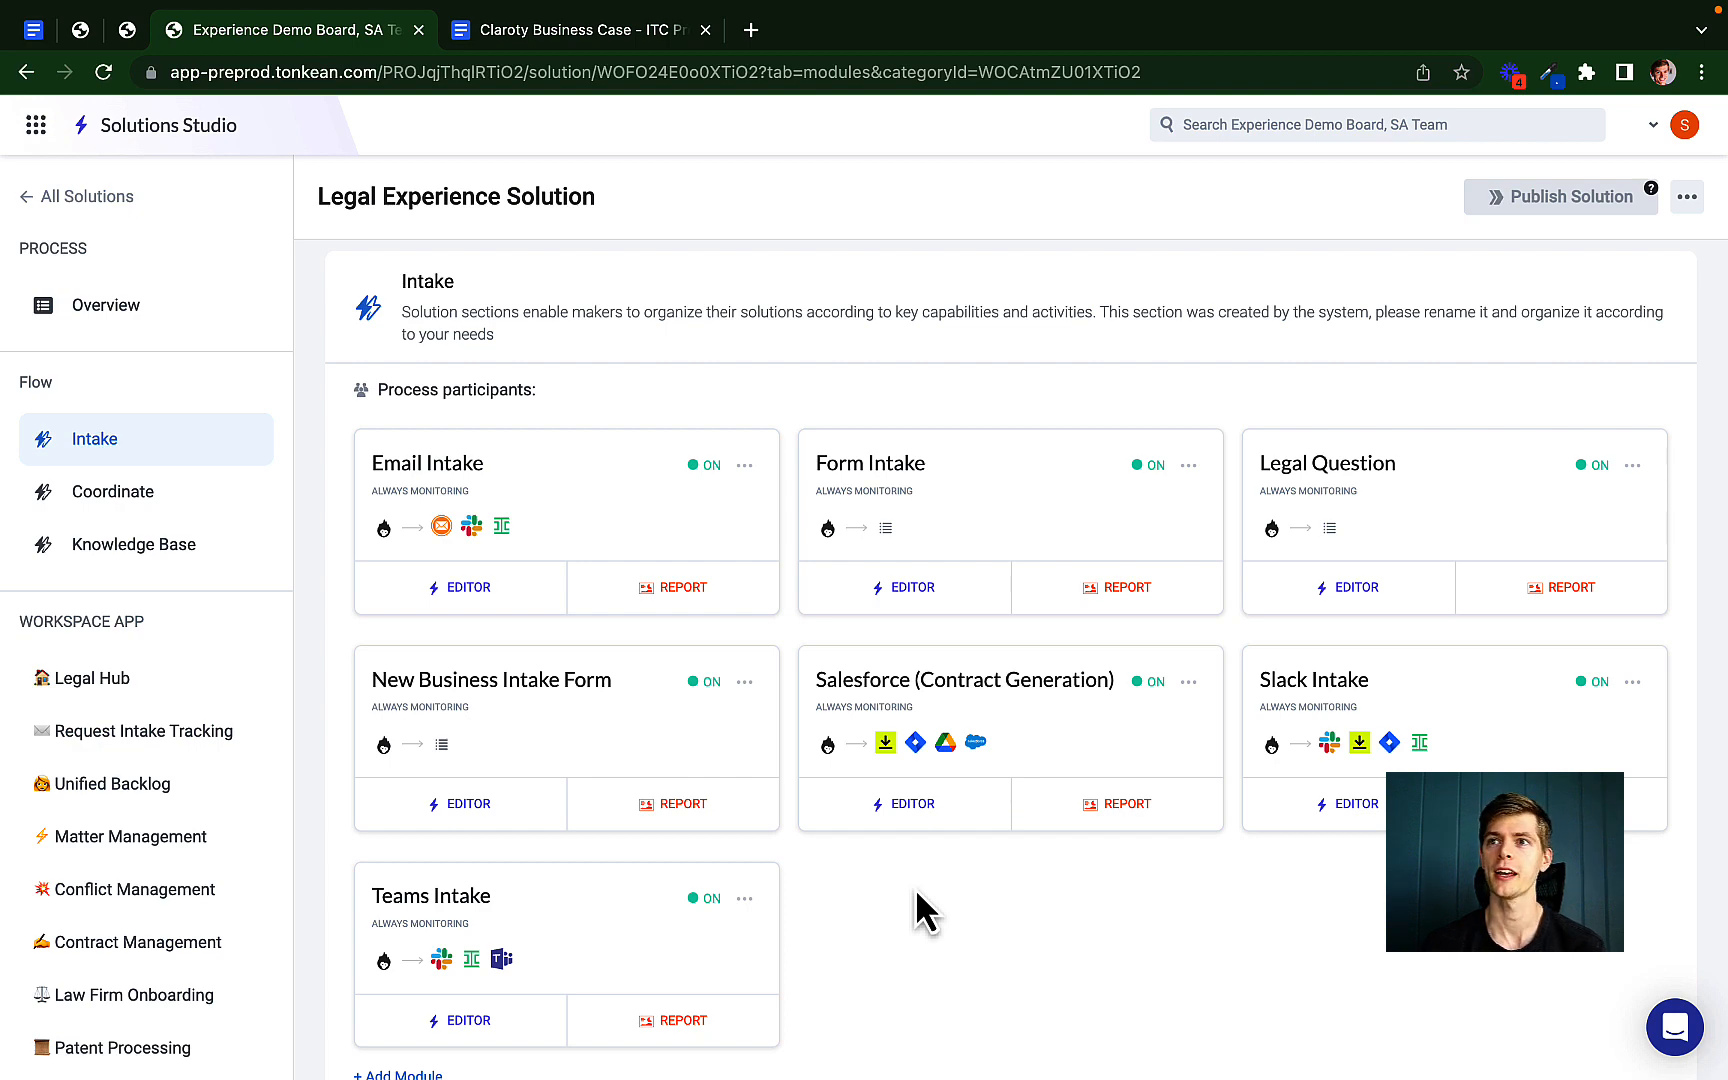
left_click(437, 586)
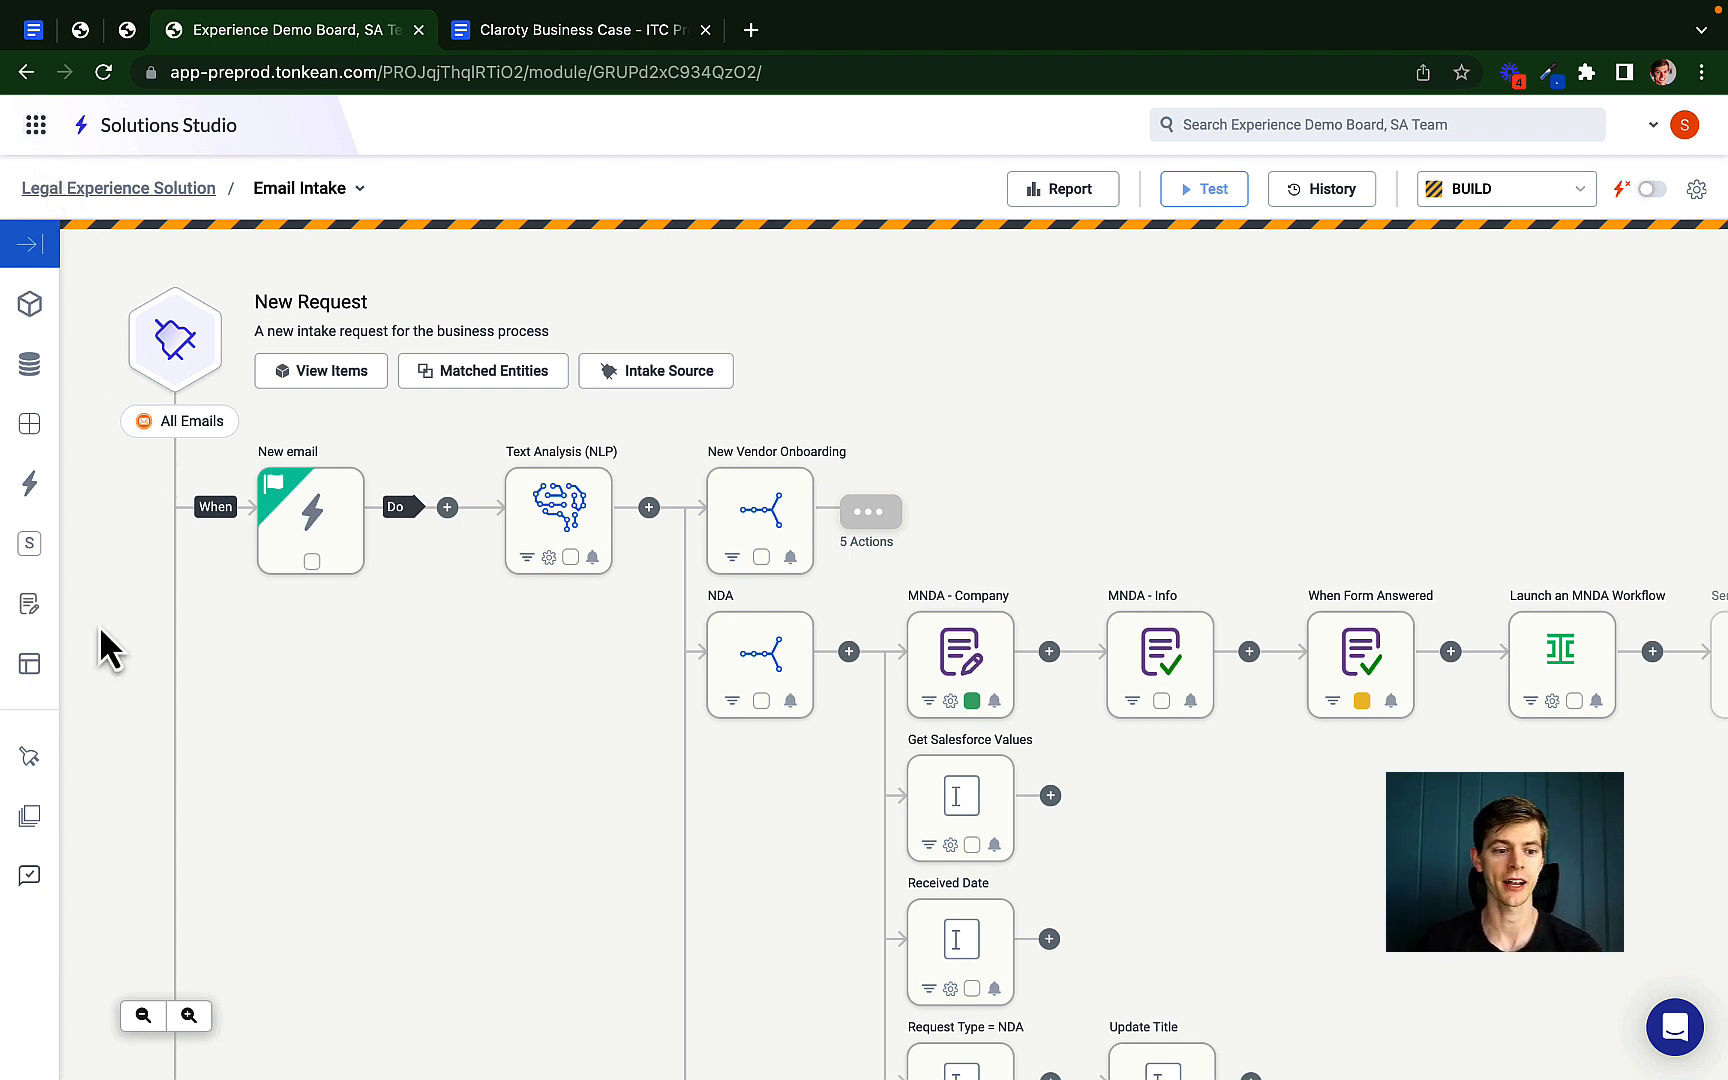
left_click(30, 760)
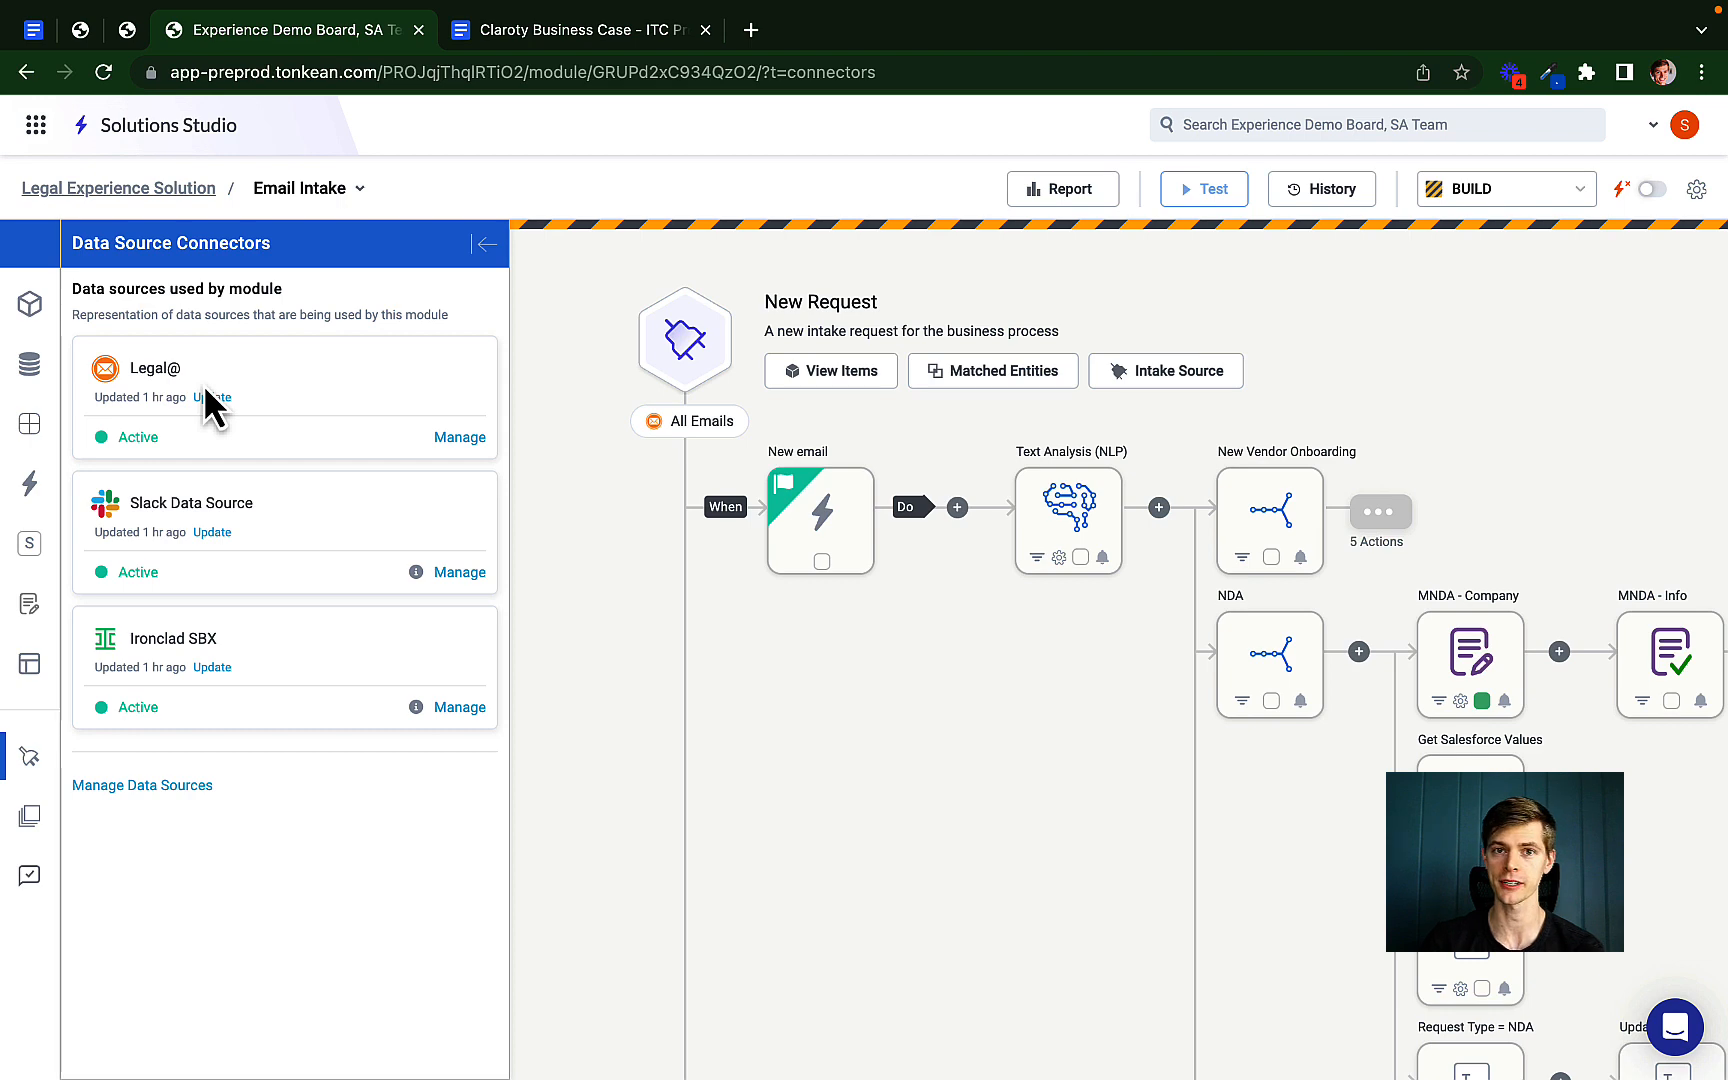
left_click(488, 245)
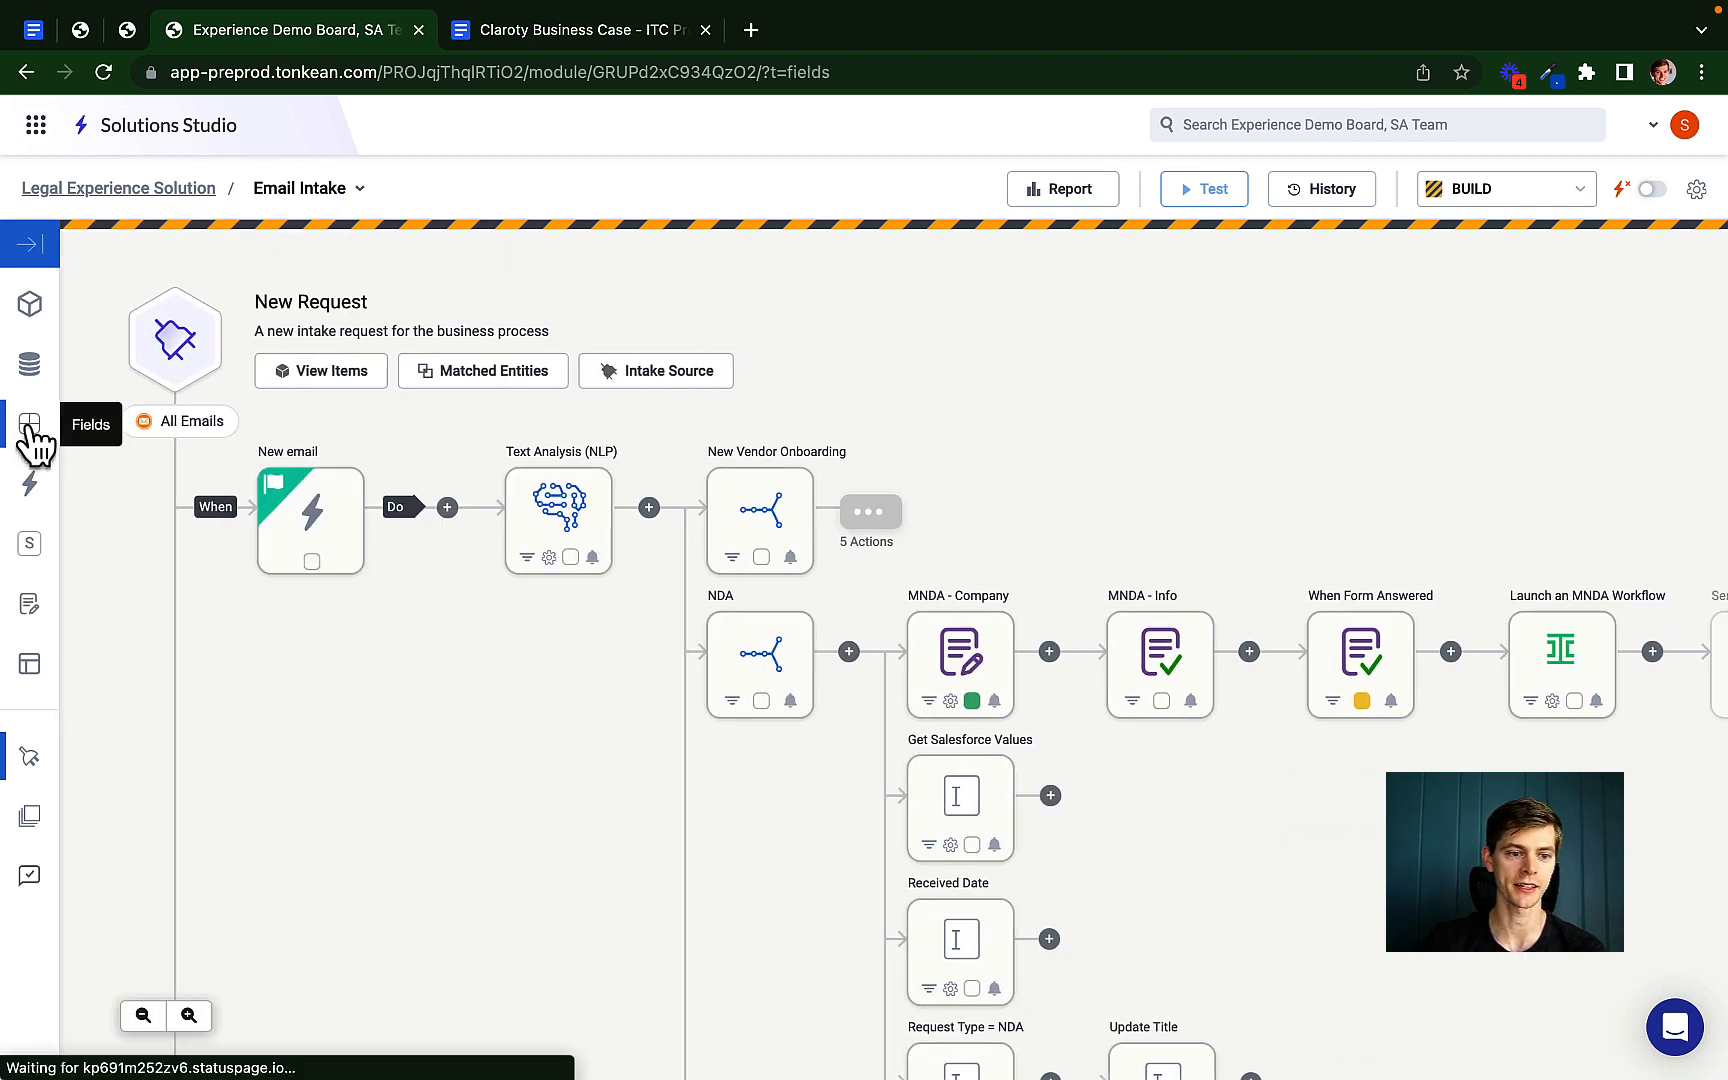
- Examine the example email's fields available to add under Emails (Root), and leave without adding any
left_click(30, 425)
scroll(238, 713, "down", 2)
scroll(238, 713, "down", 3)
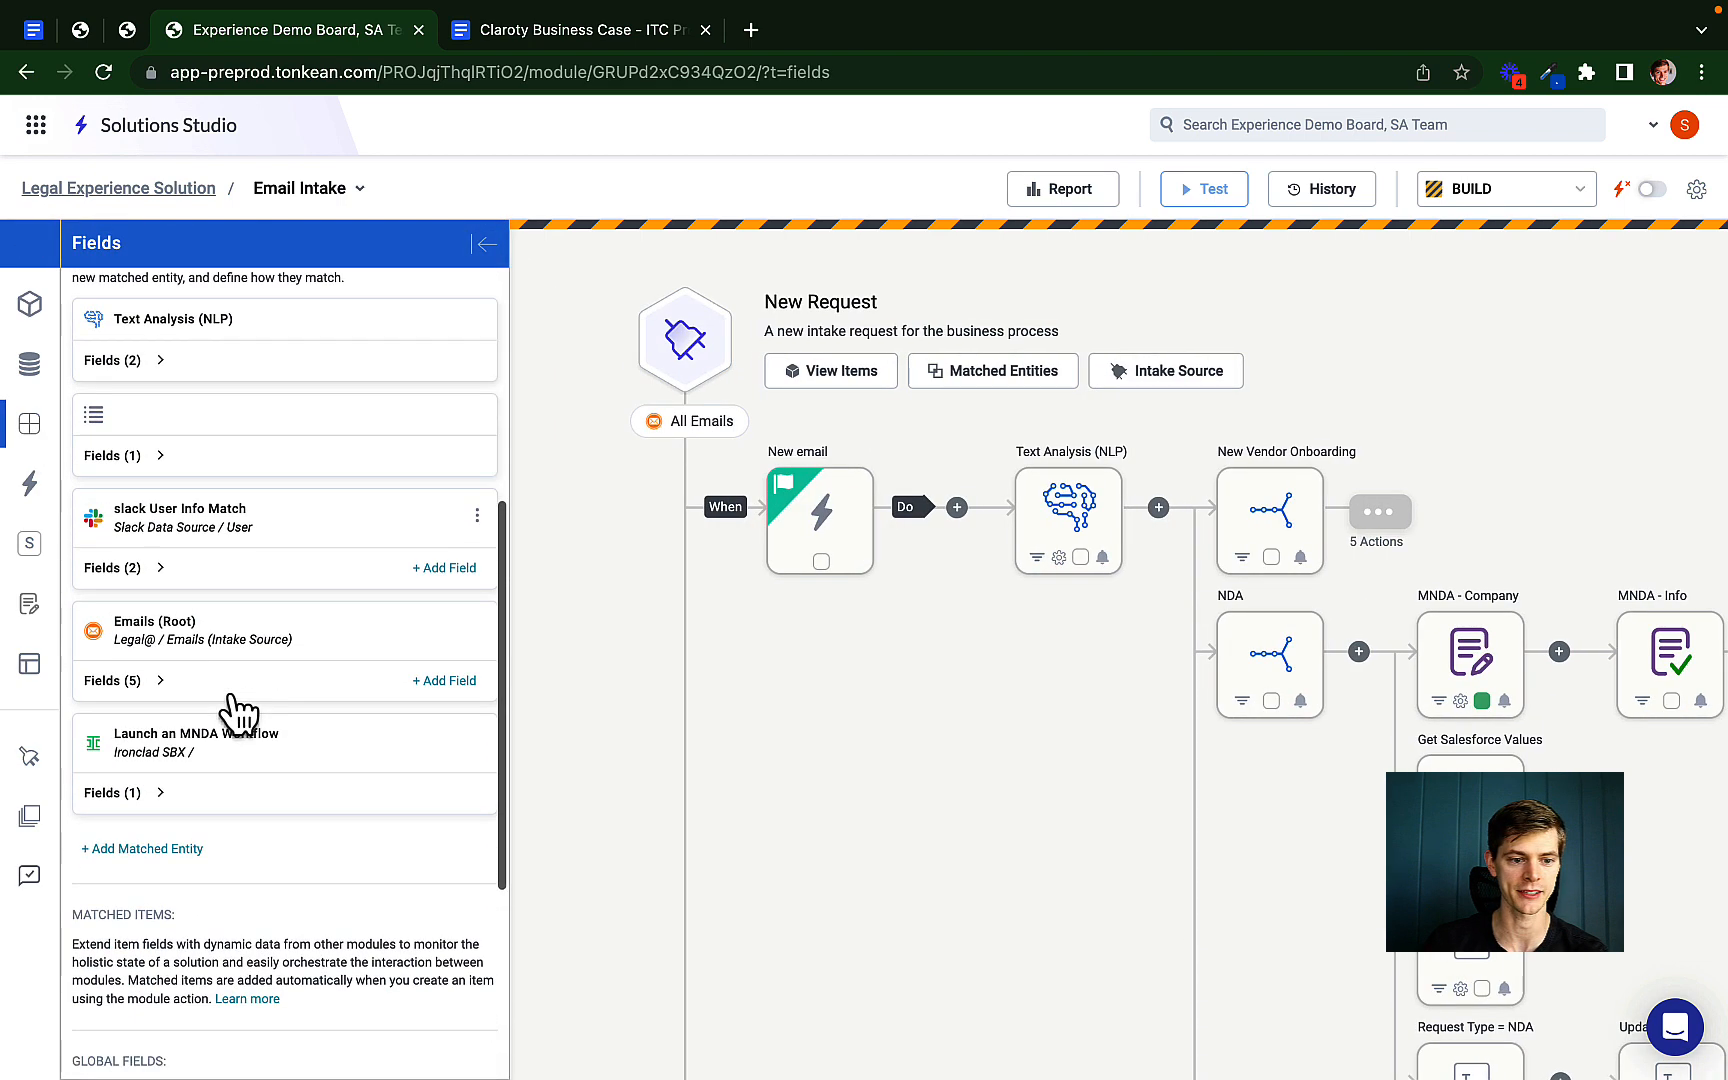
left_click(440, 682)
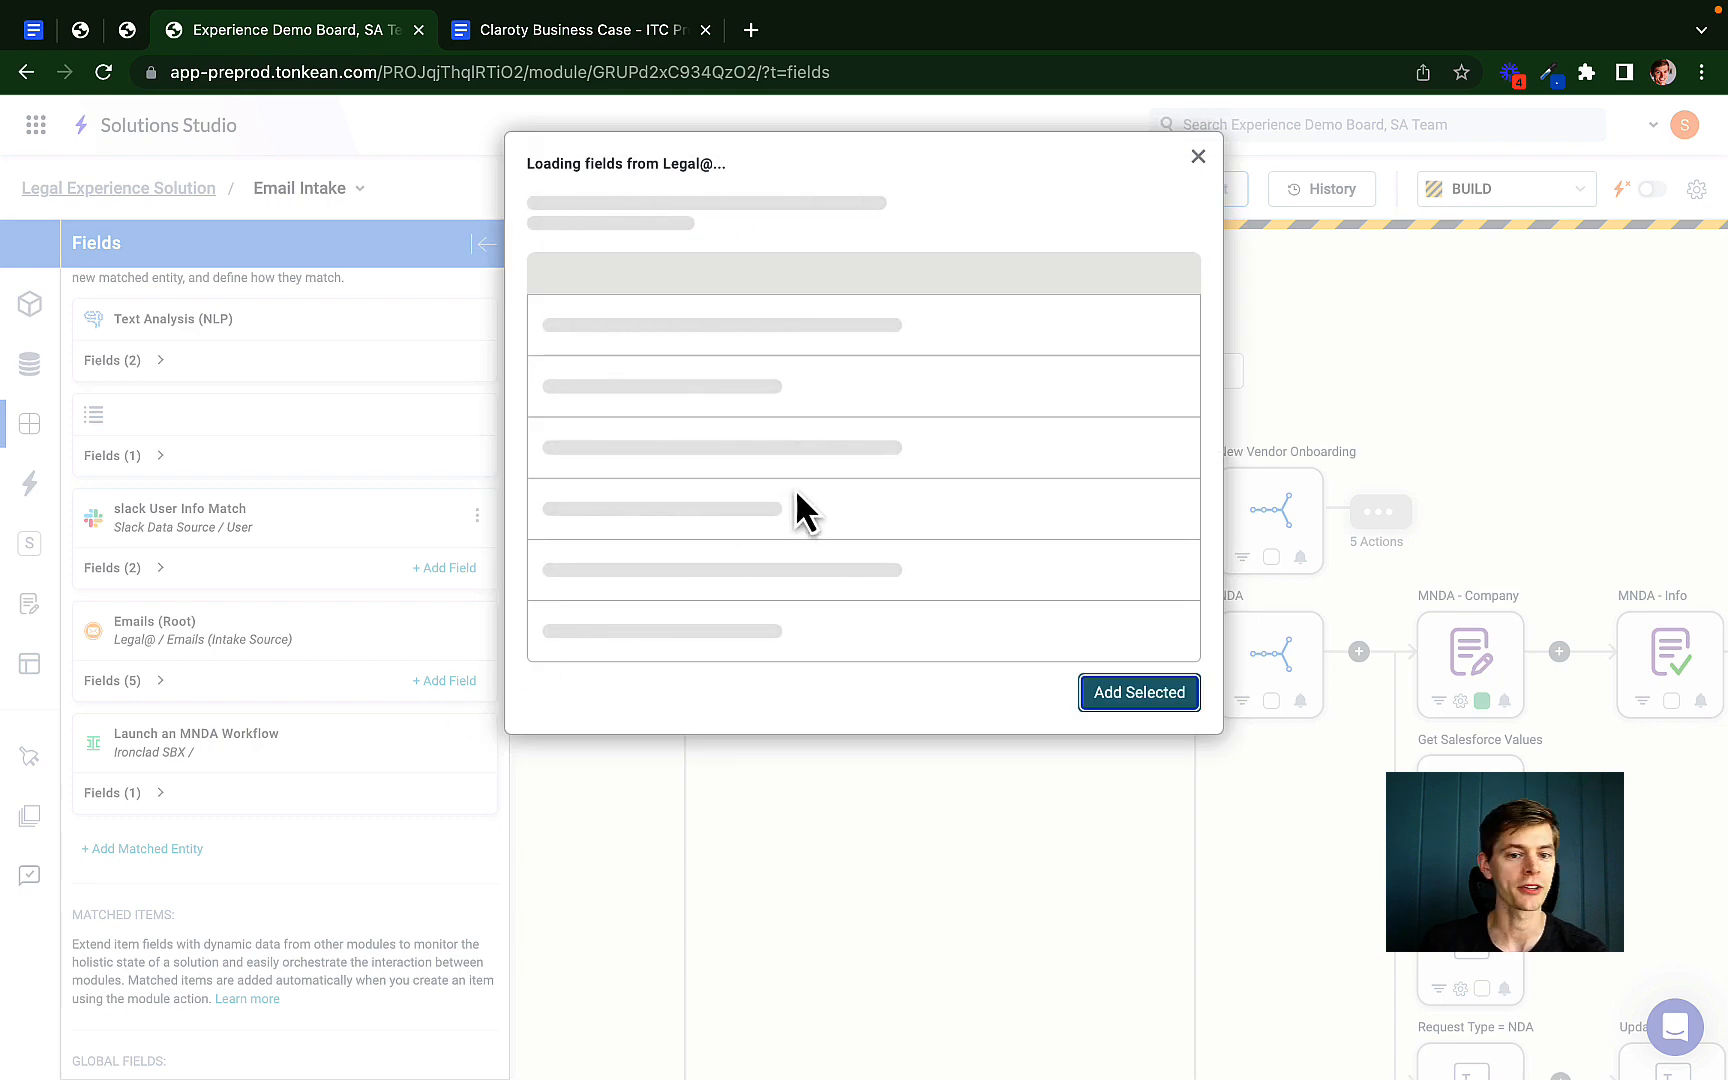
scroll(797, 489, "down", 1)
scroll(800, 510, "up", 1)
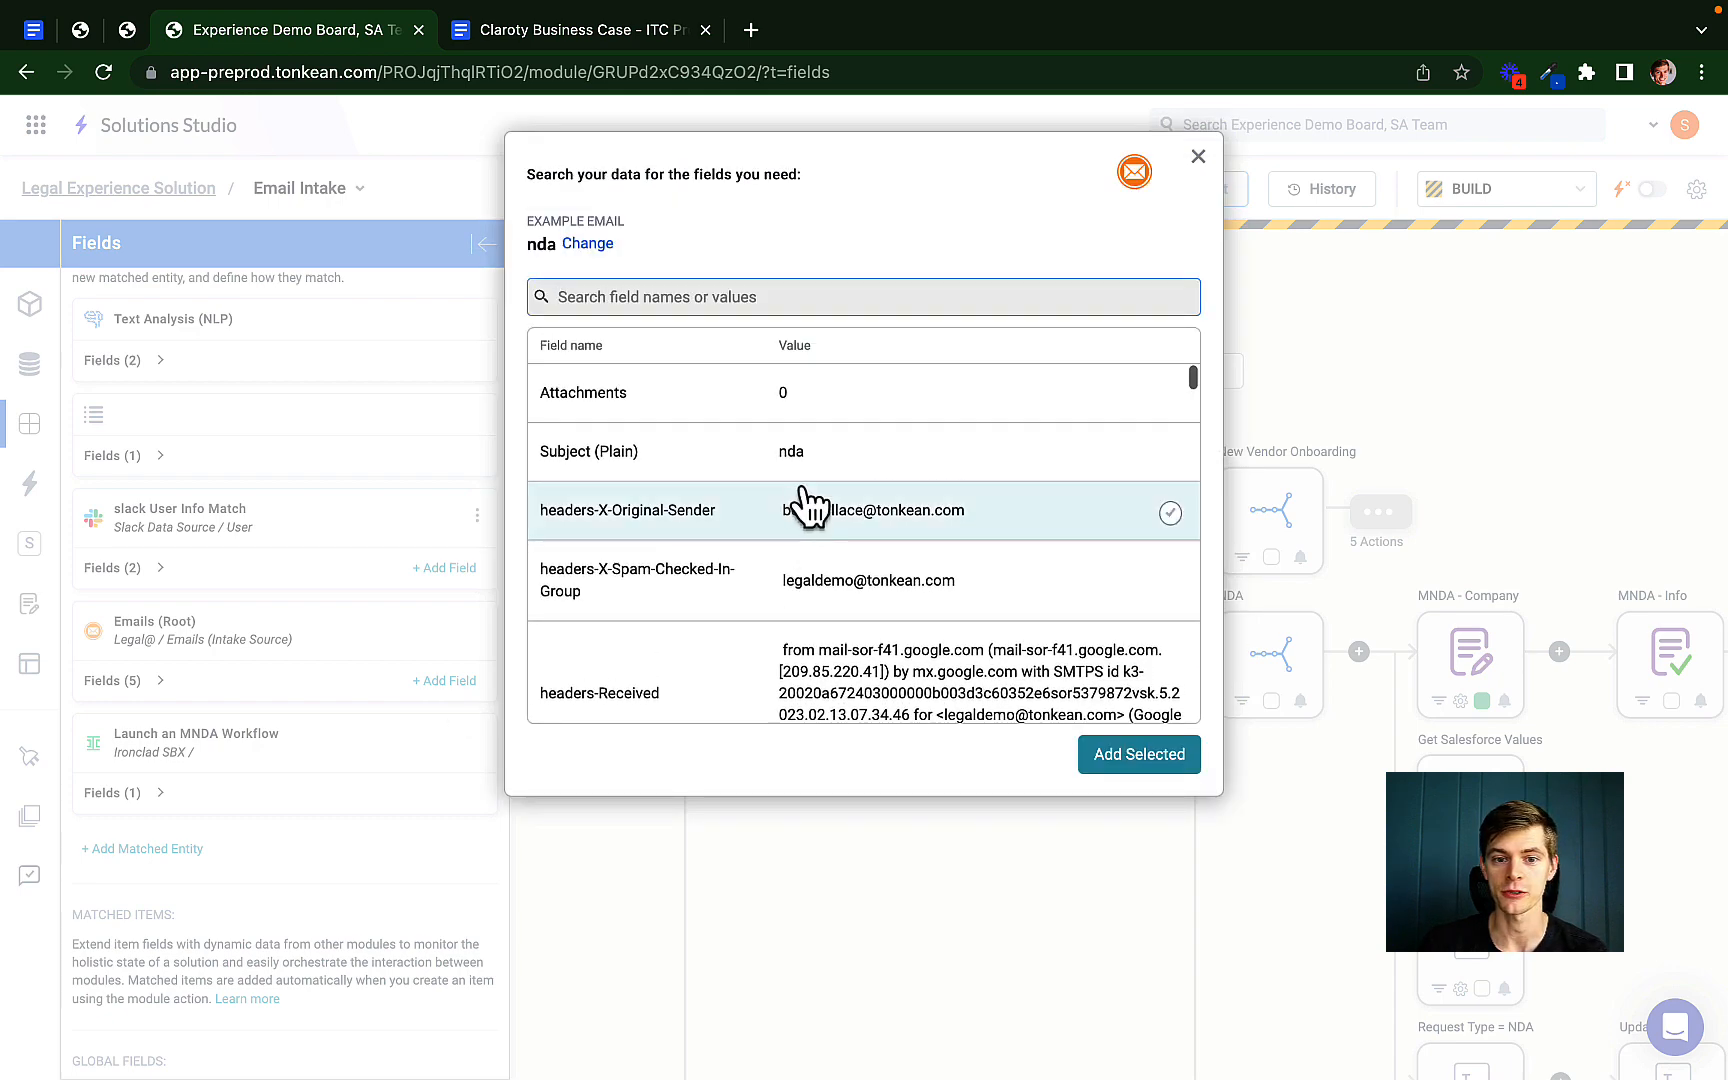
scroll(785, 455, "down", 10)
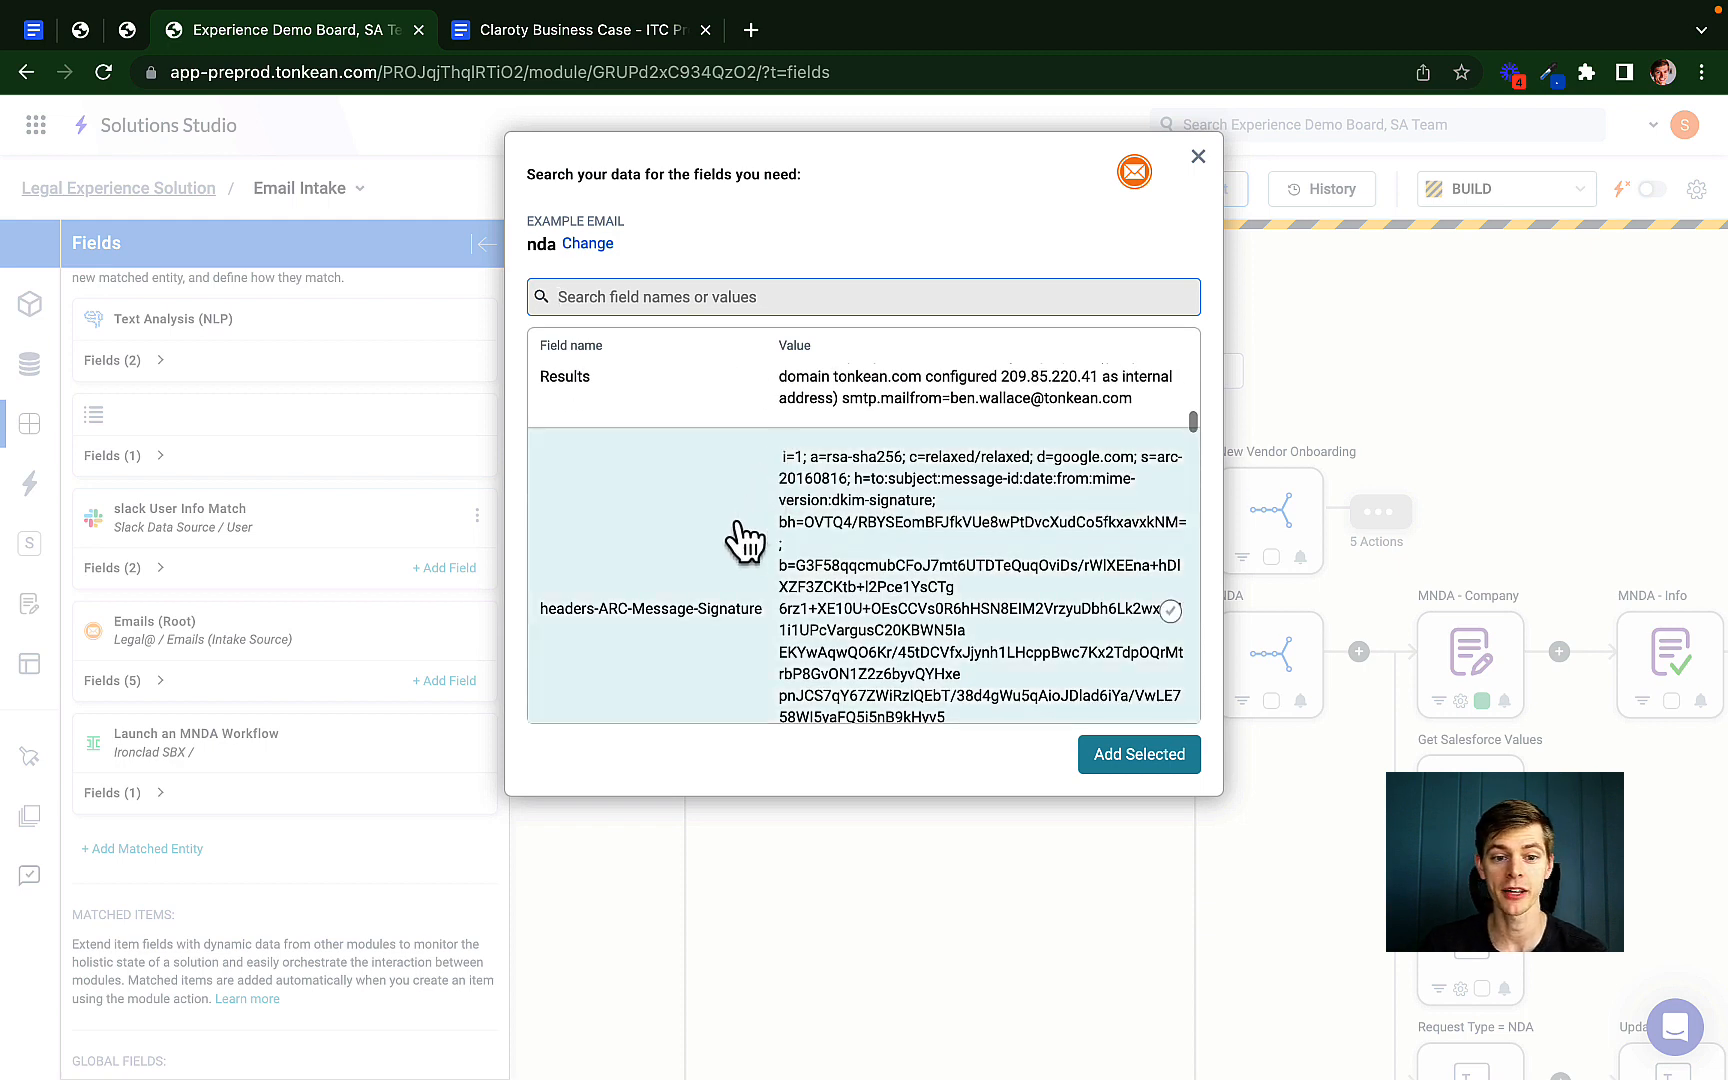
scroll(708, 580, "down", 1)
scroll(708, 580, "down", 3)
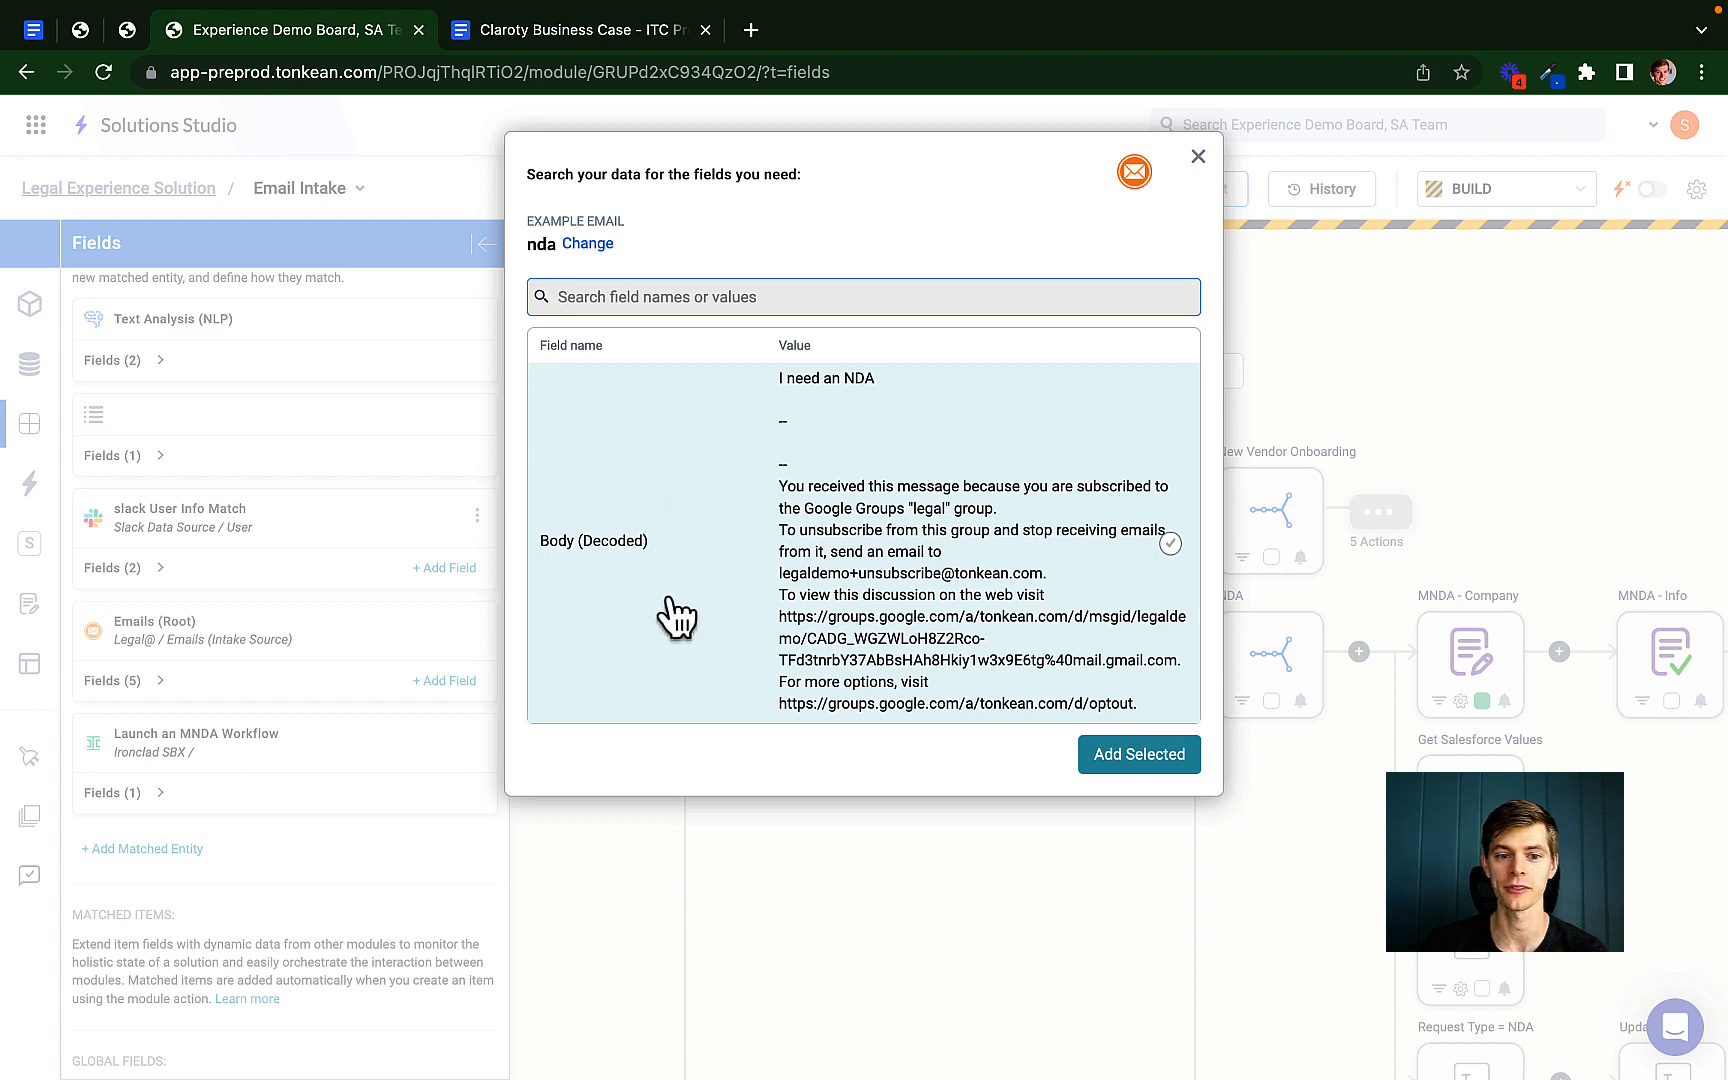
scroll(665, 610, "down", 1)
scroll(672, 575, "down", 10)
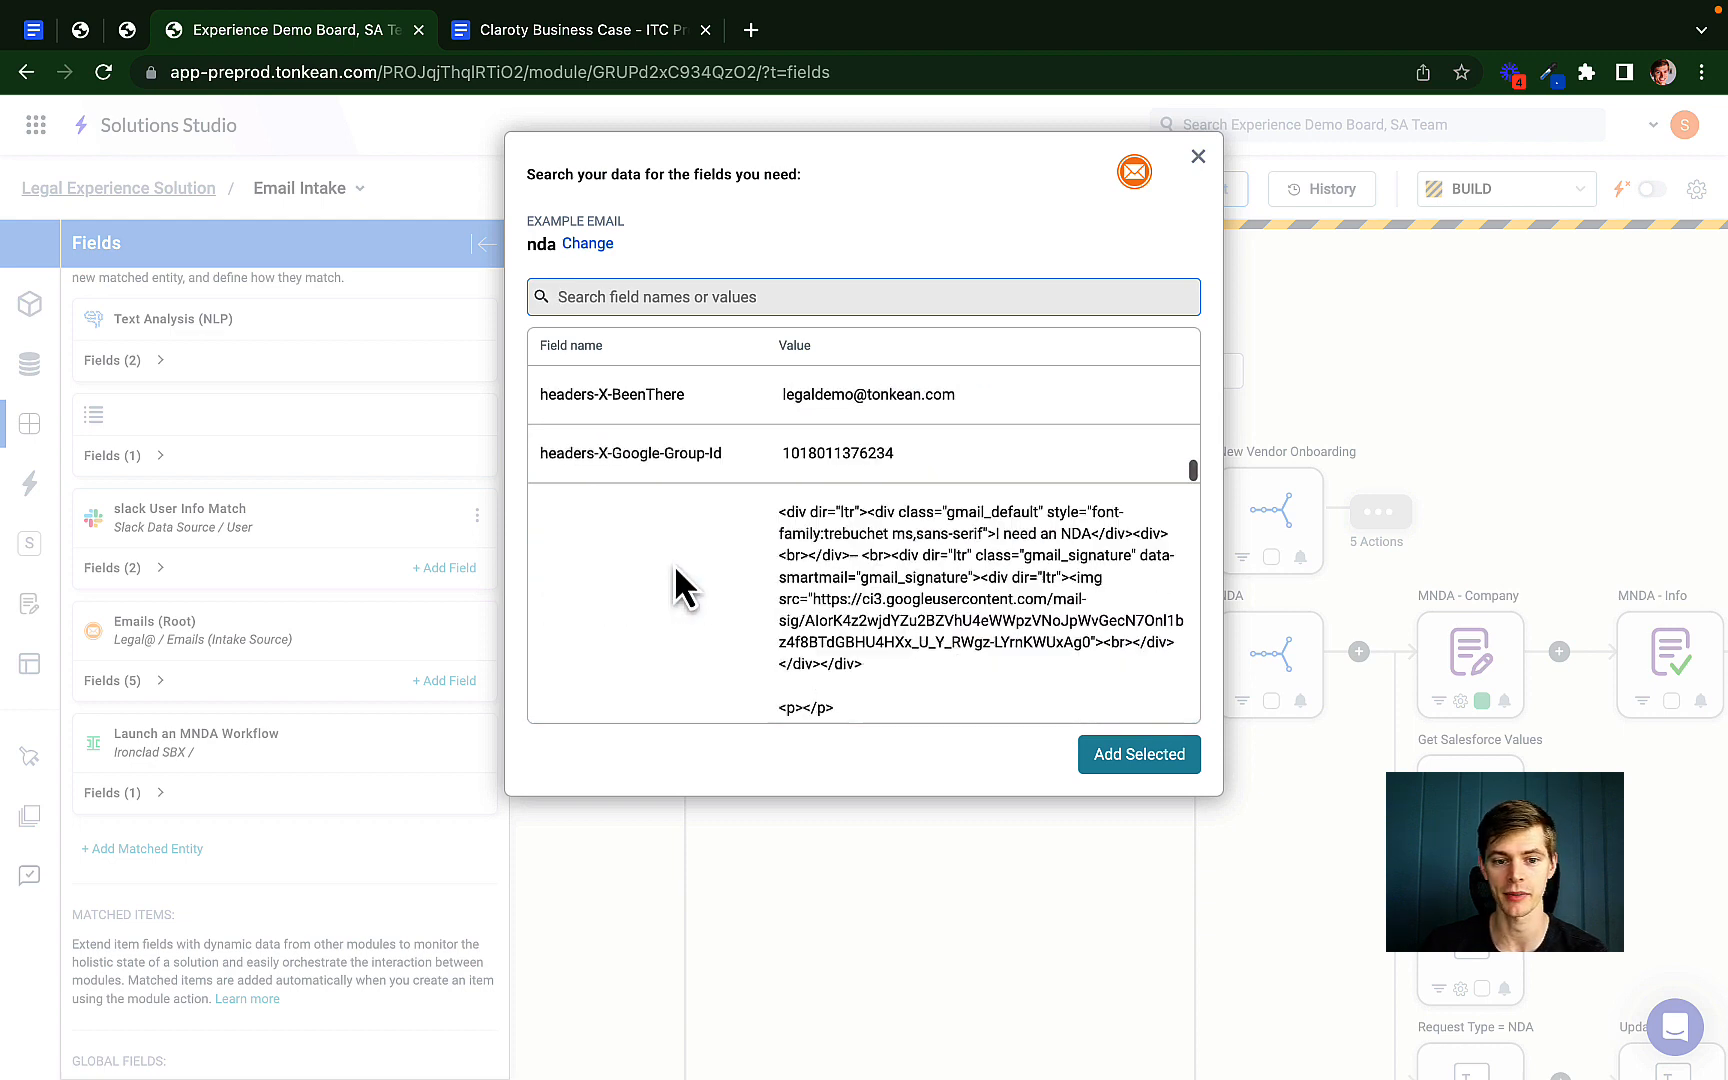
scroll(674, 568, "down", 2)
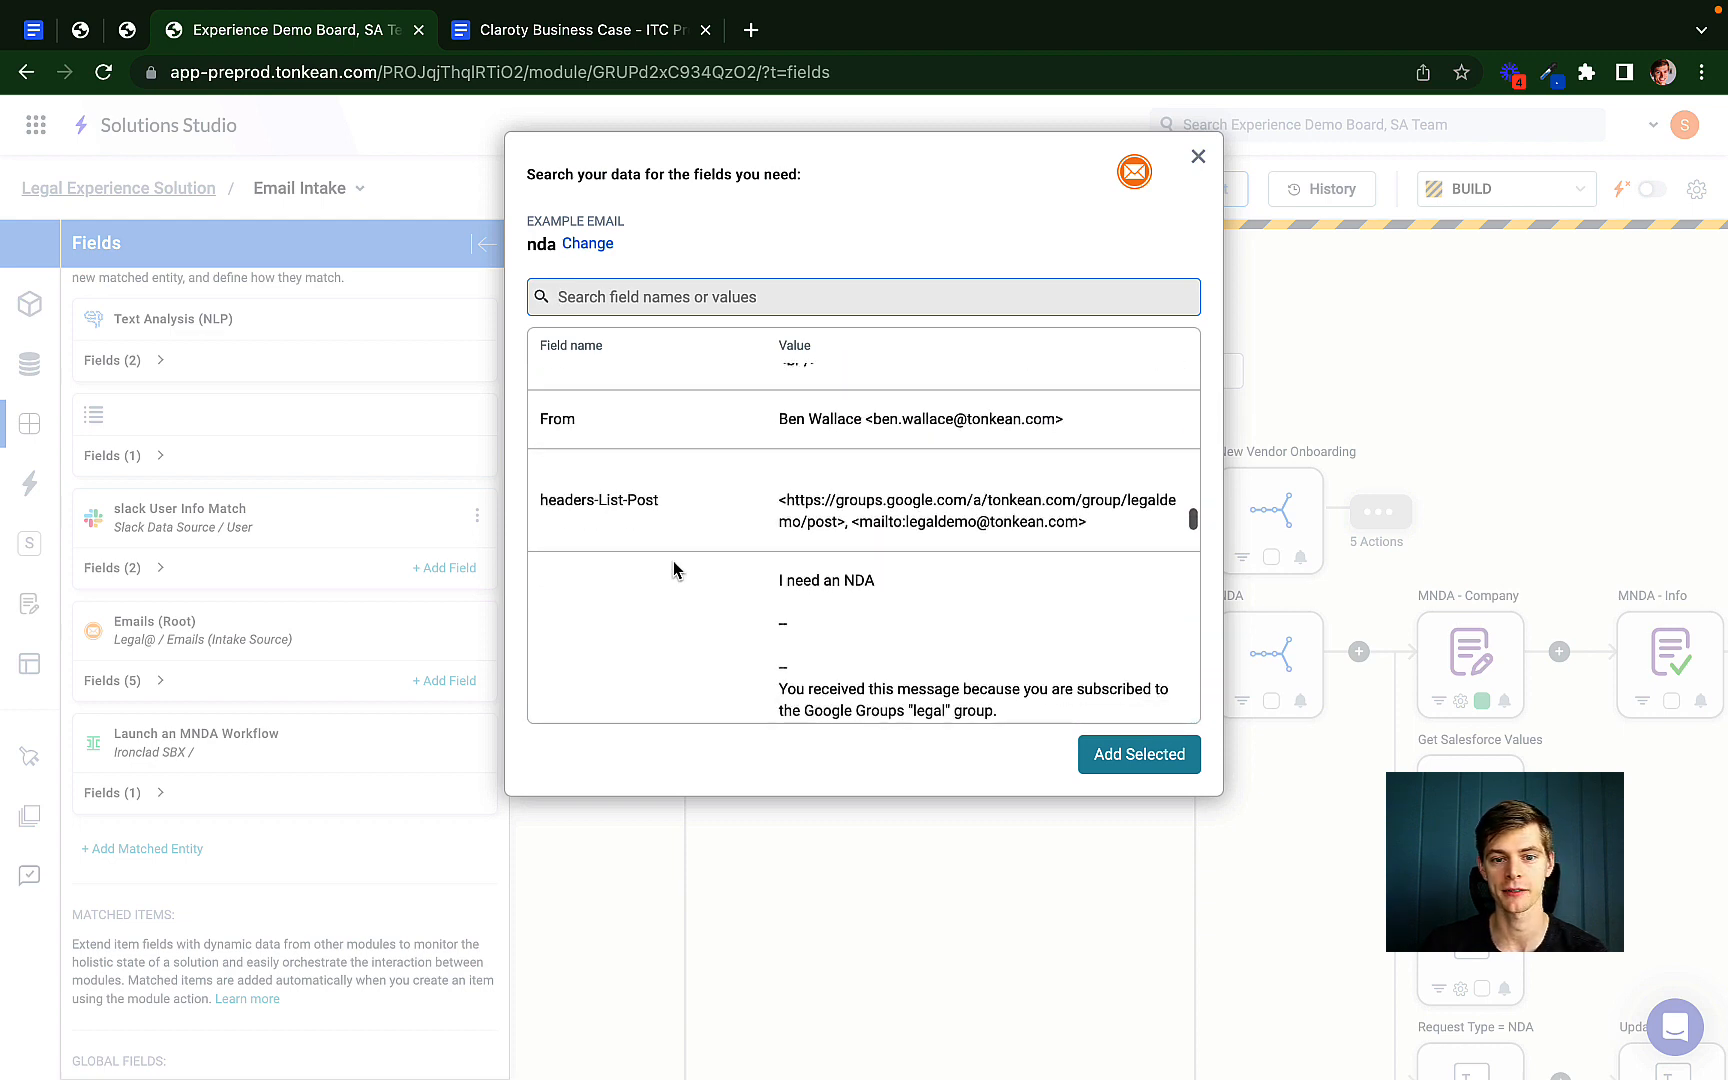
scroll(824, 551, "down", 6)
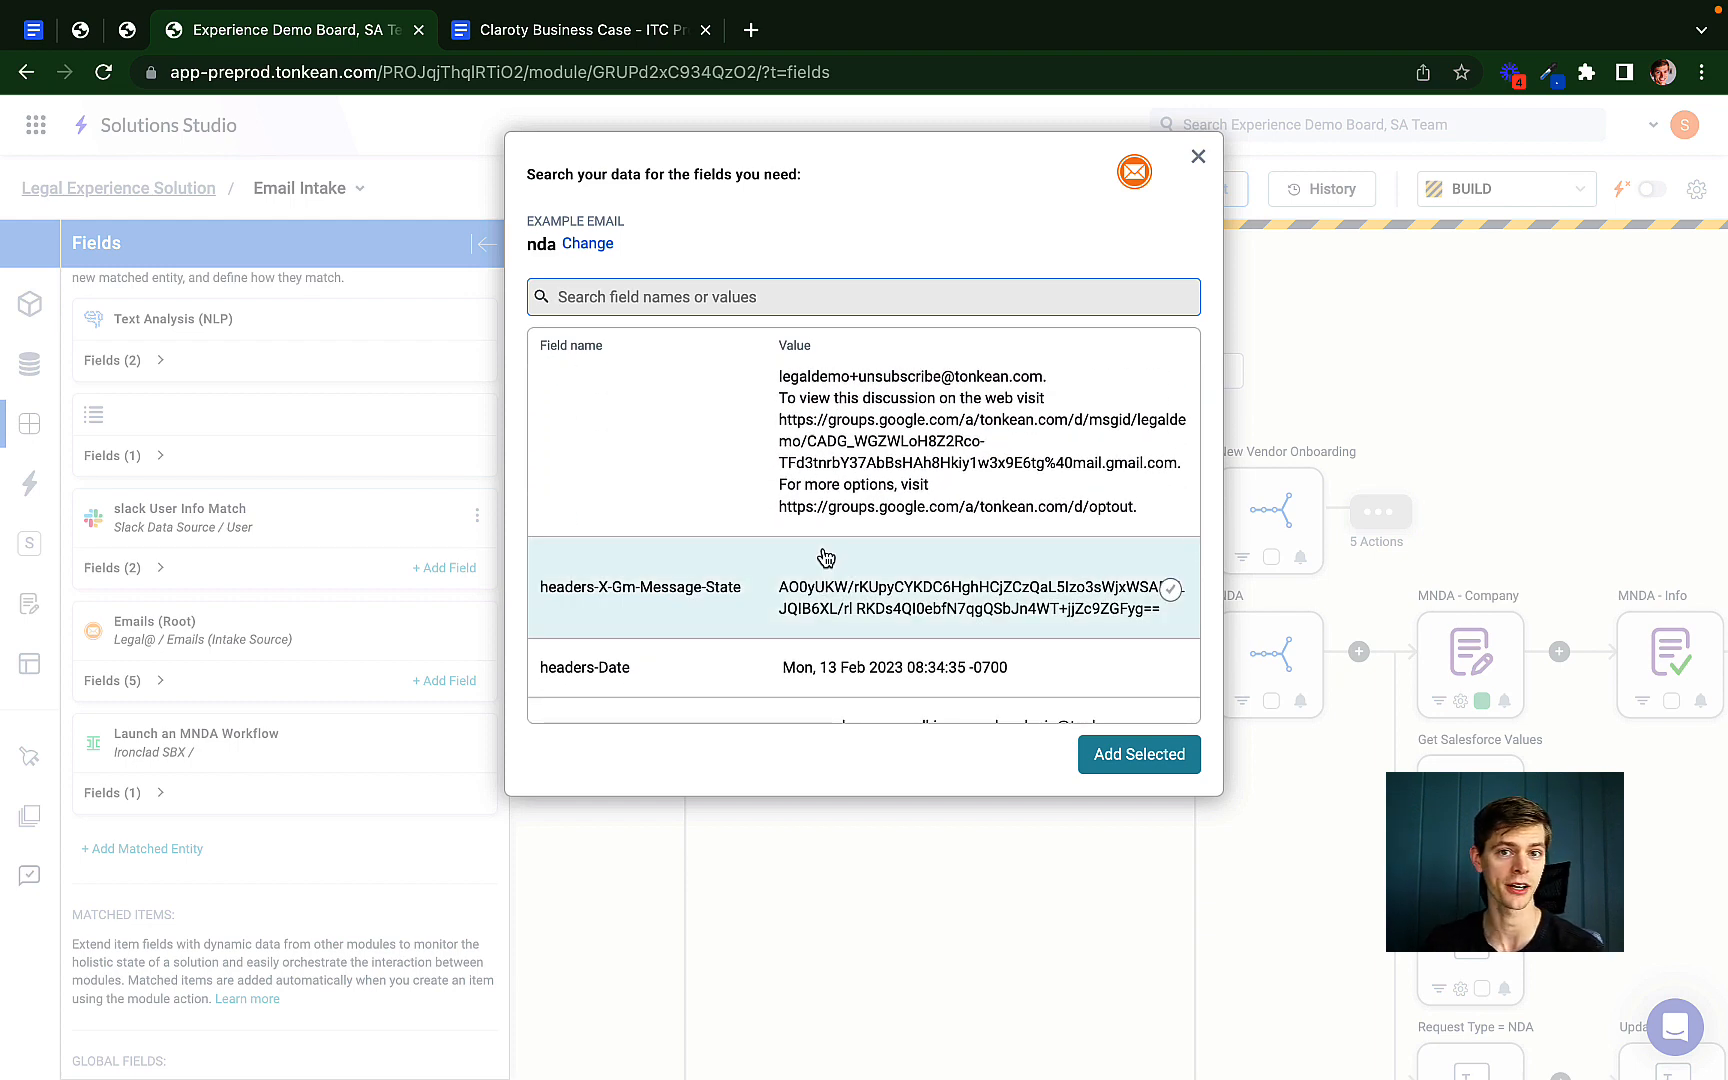
left_click(1198, 157)
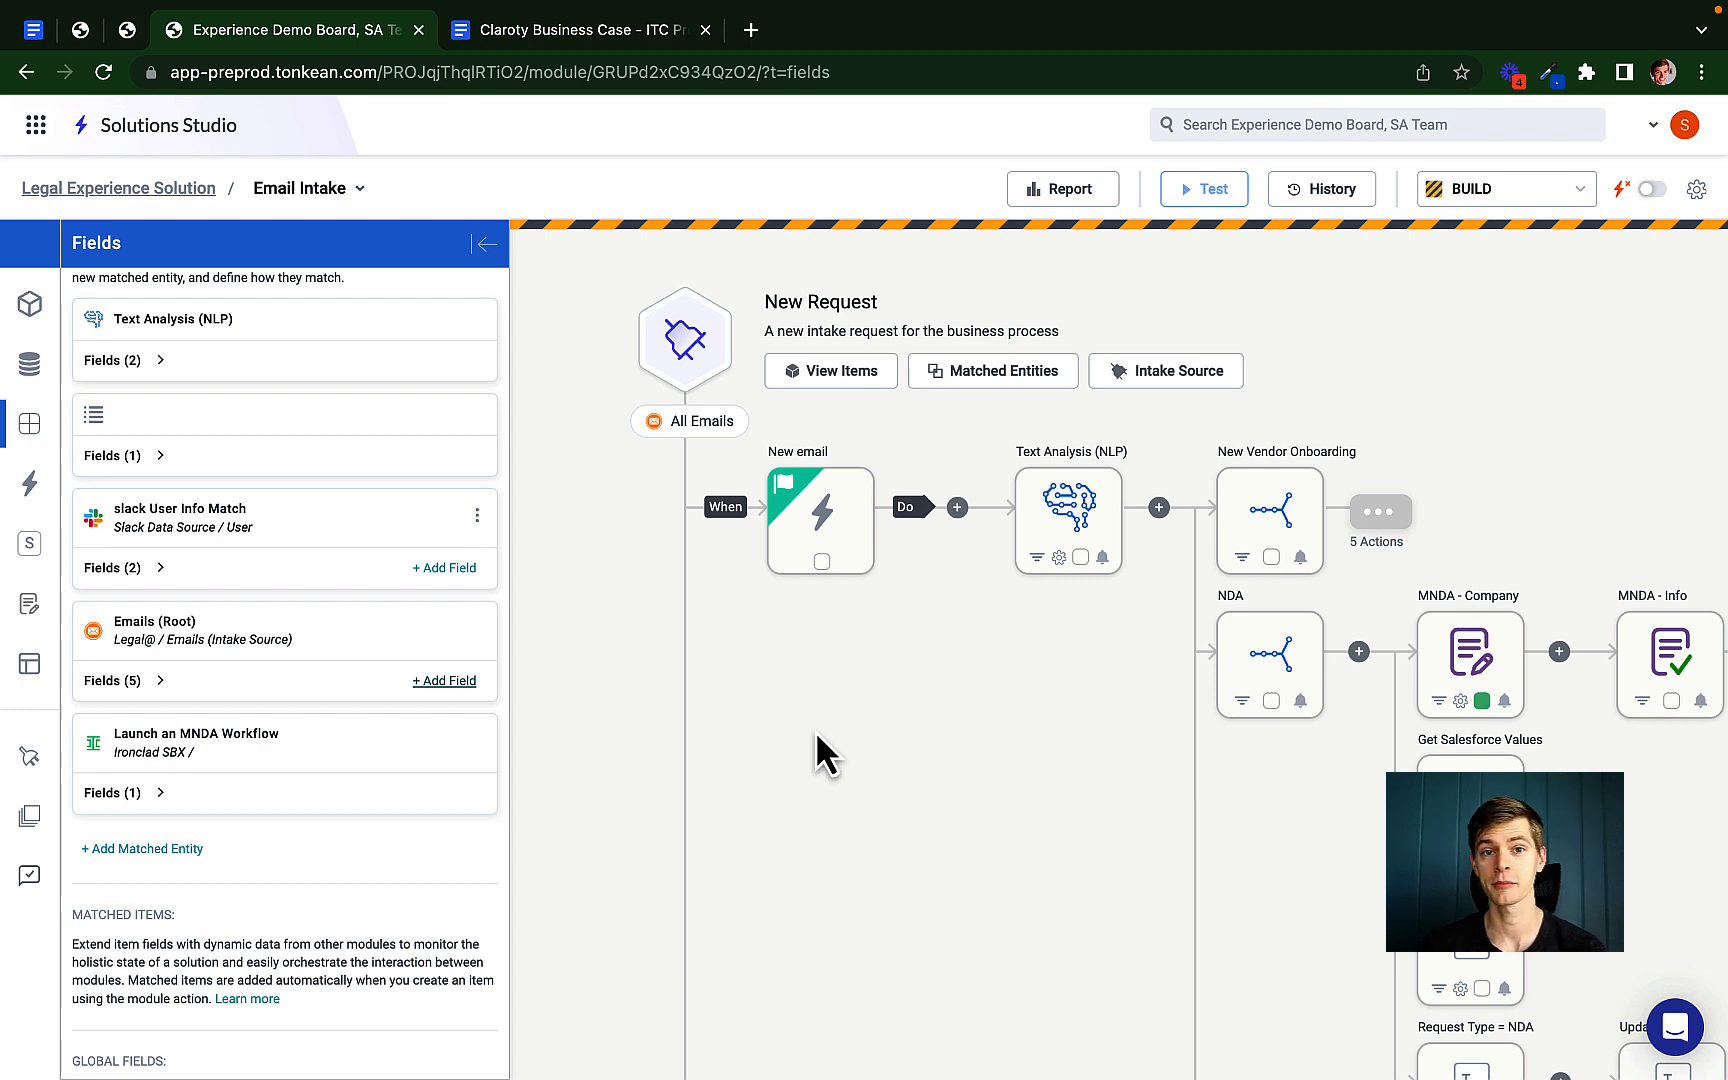
- Review the email intake charts and metrics on the LegalOps site's Request Intake Tracking page
left_click(80, 30)
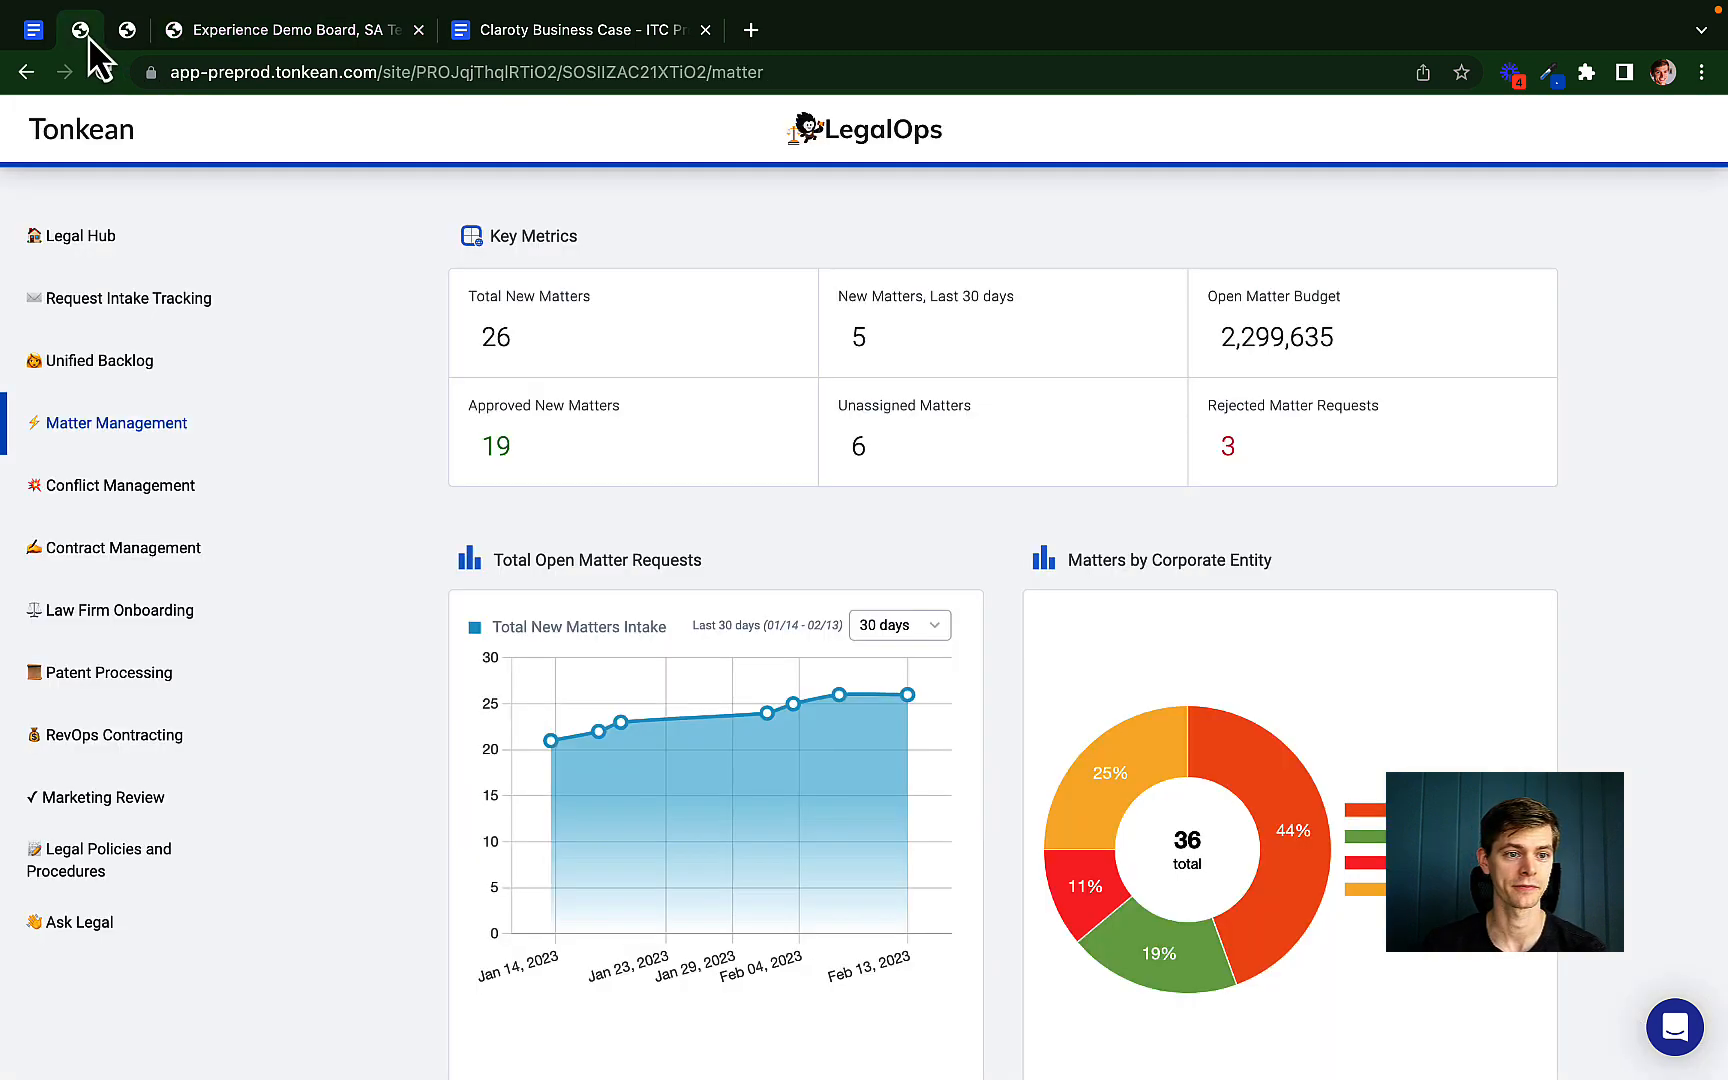
left_click(158, 312)
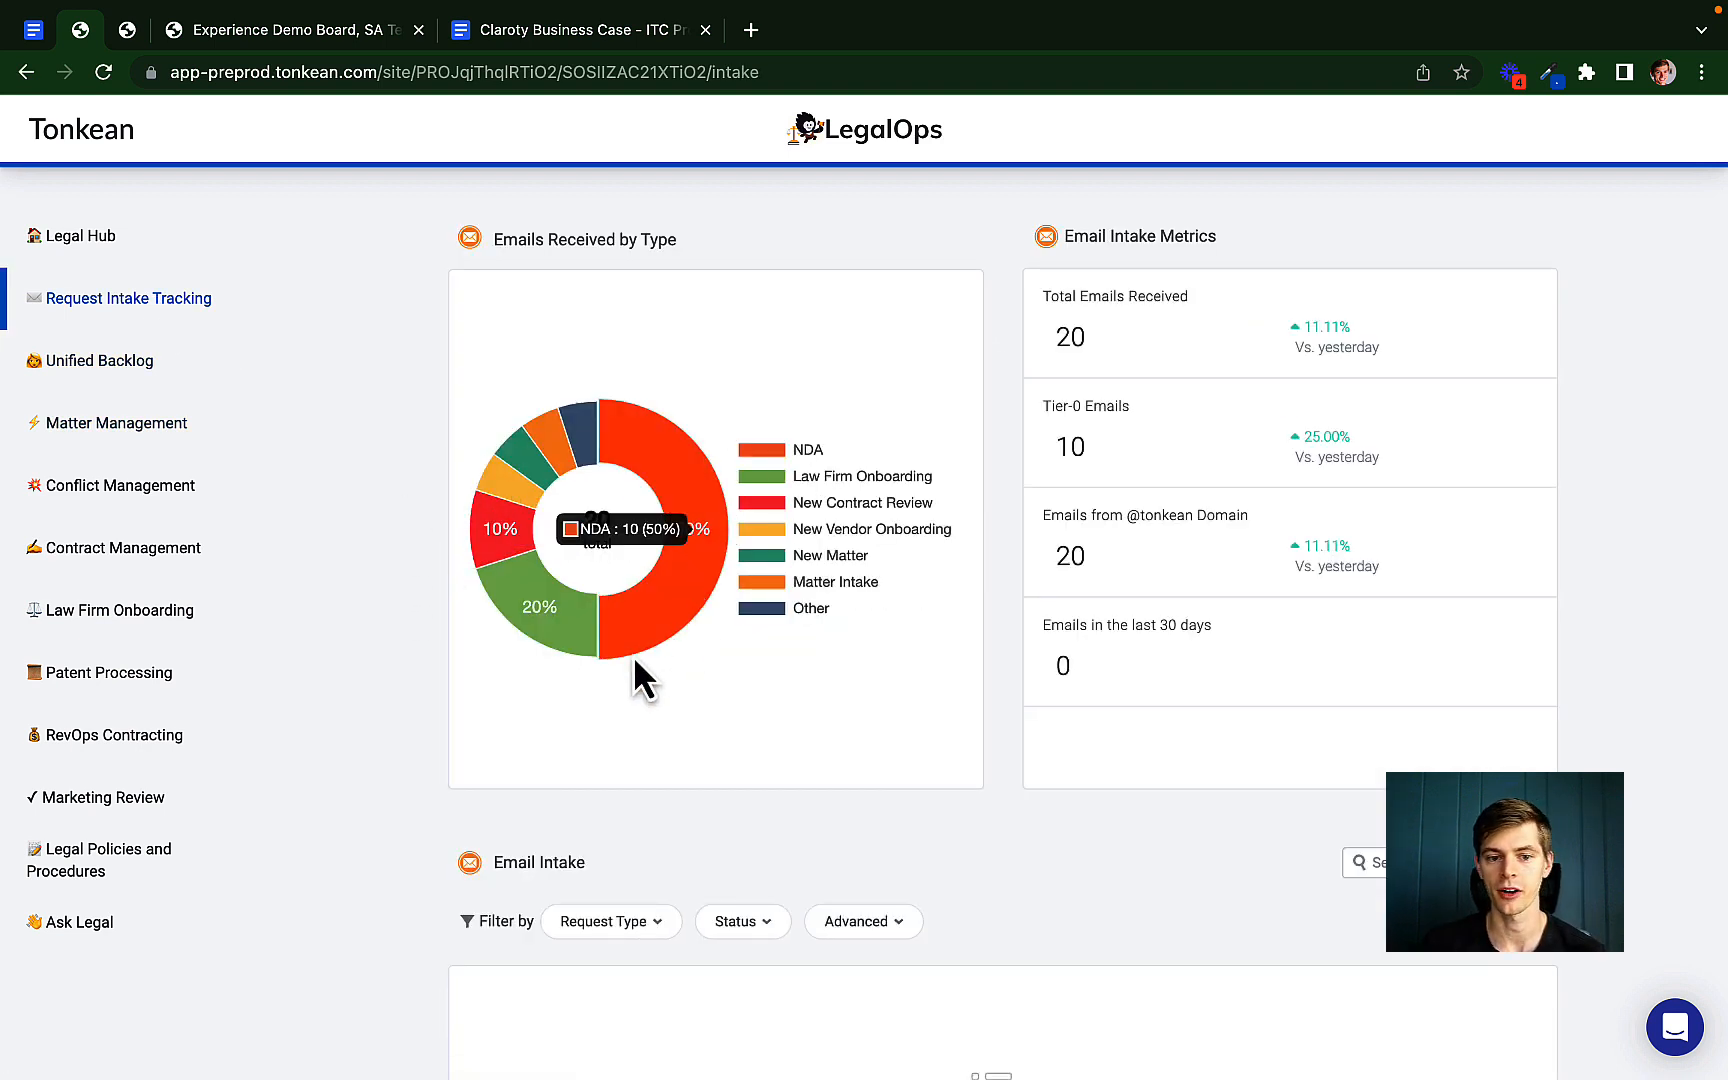
scroll(431, 539, "down", 4)
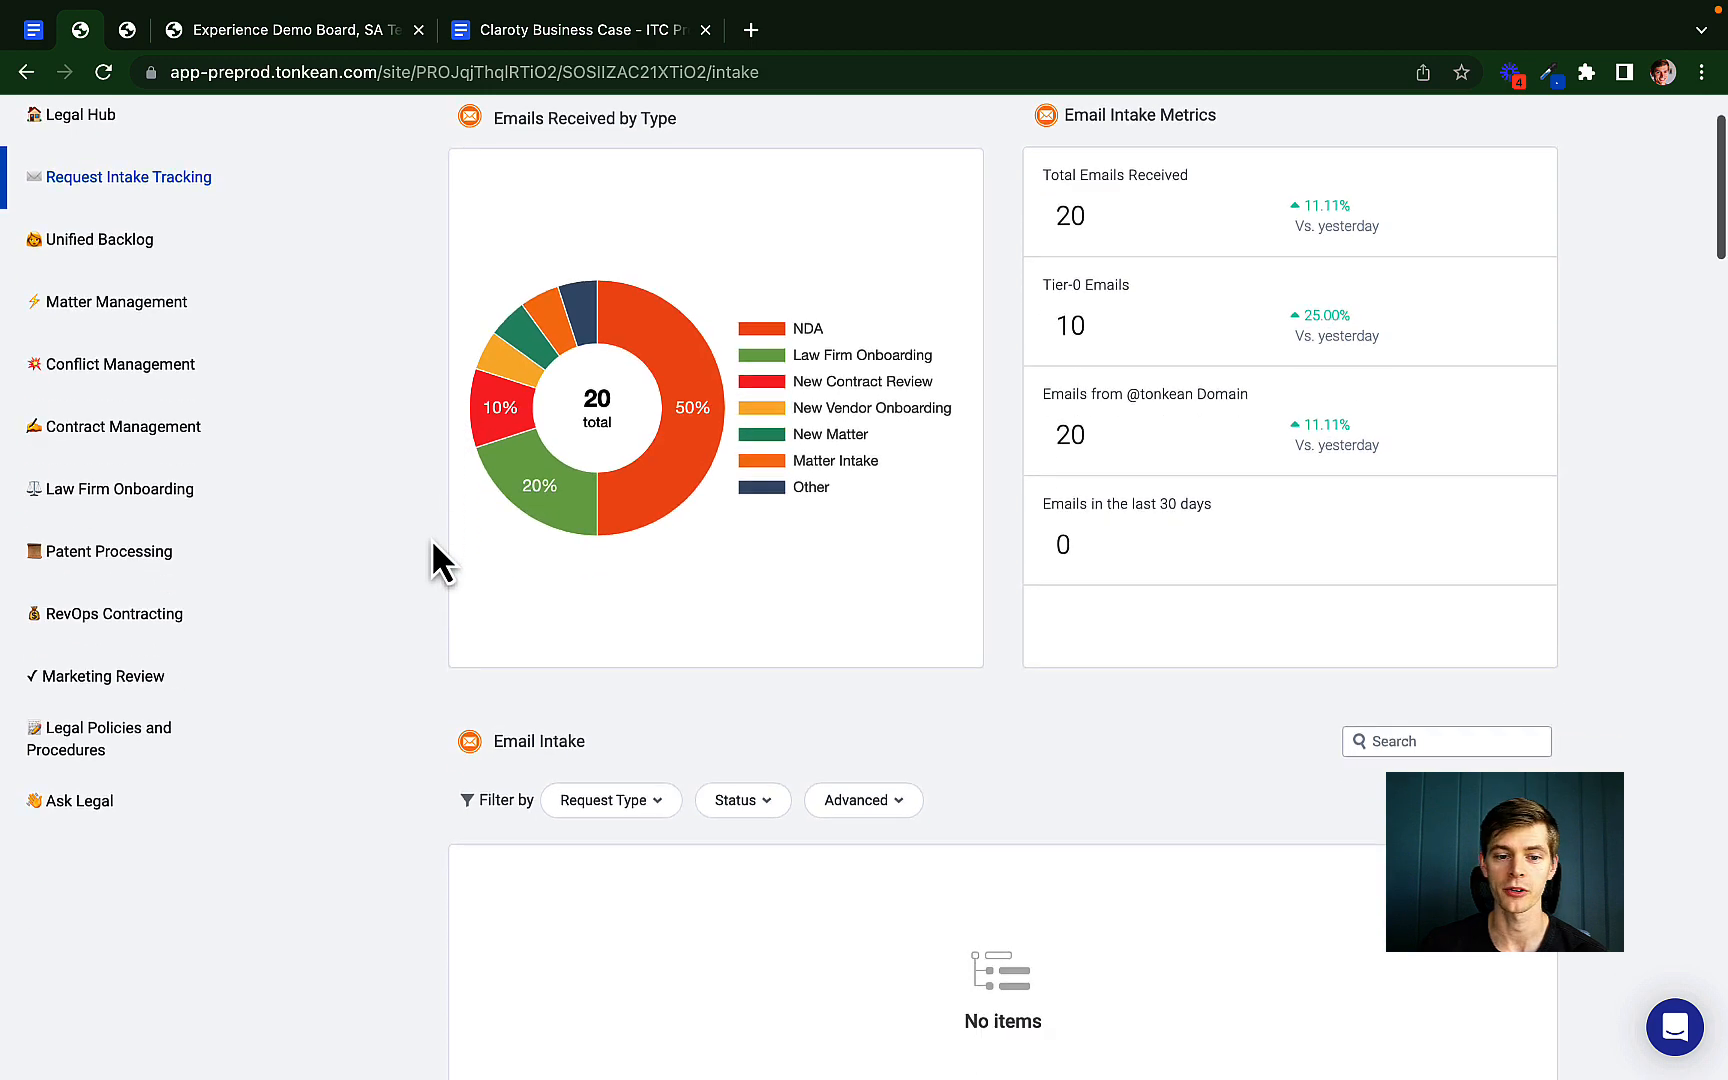
scroll(432, 541, "up", 4)
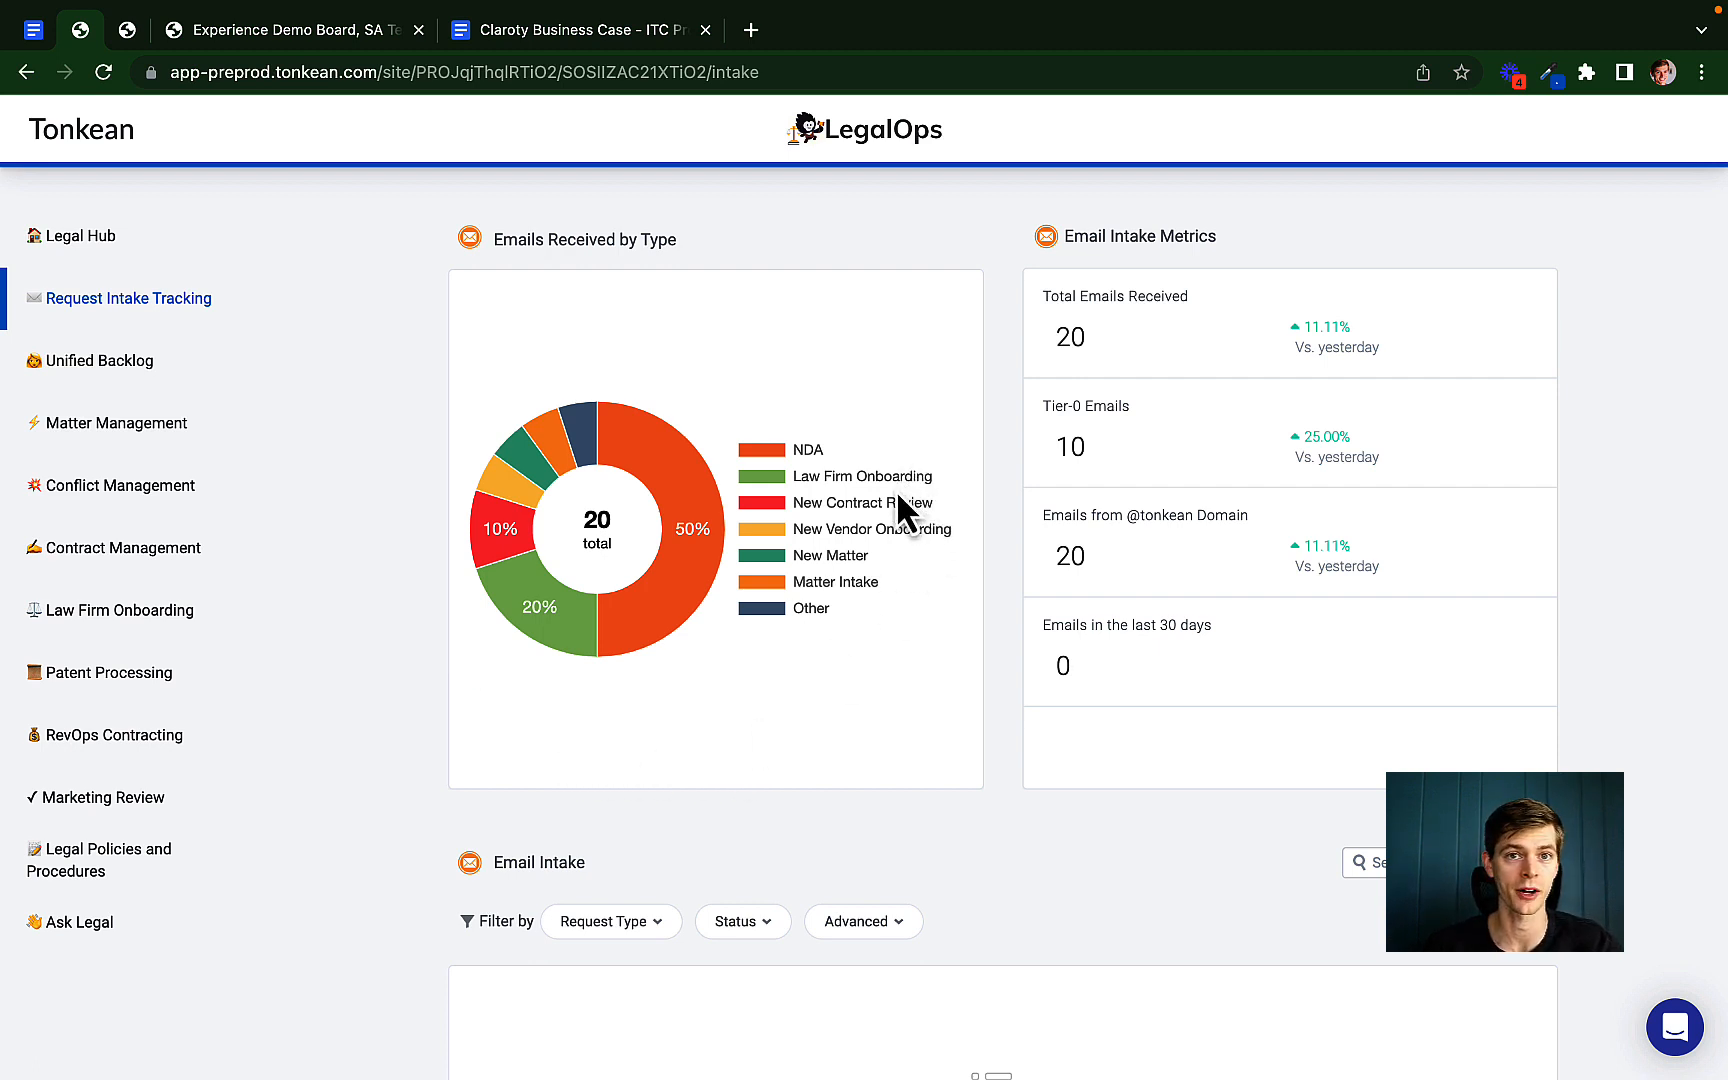
- Review the Slack and email request metrics and item tables on the Procurement site's Intake Tracking Dashboard
left_click(127, 32)
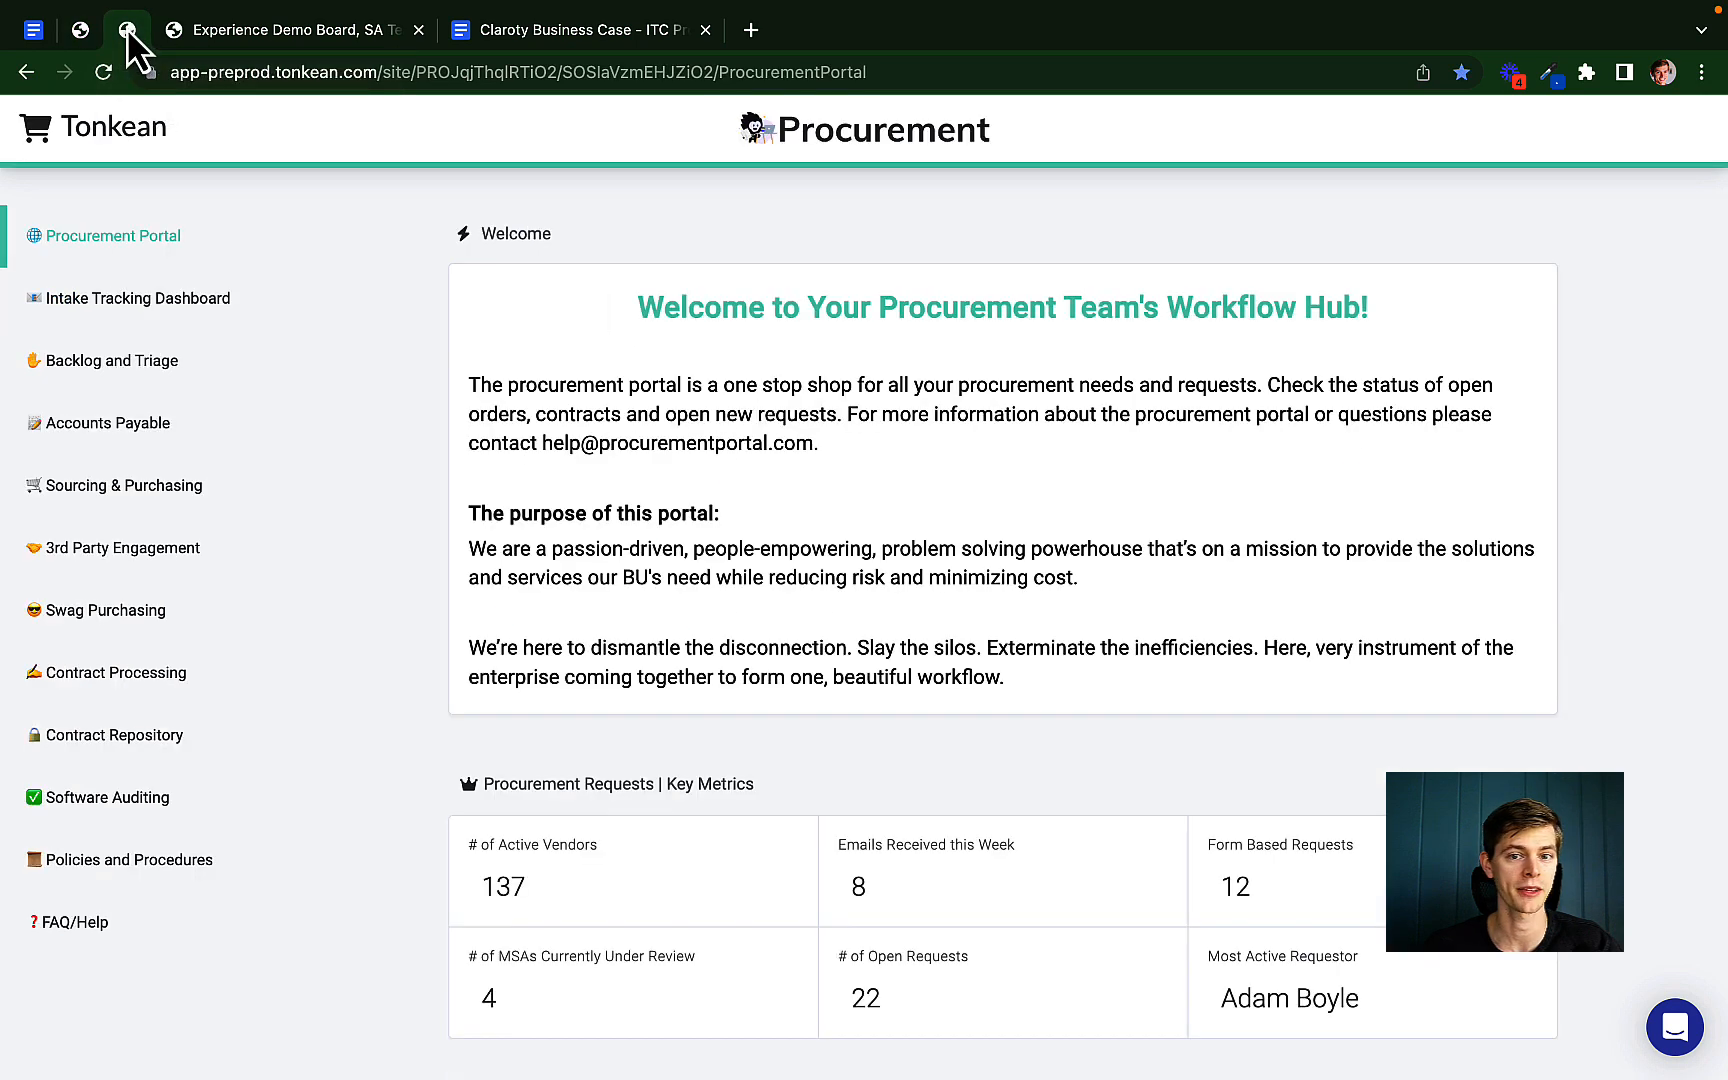
left_click(148, 300)
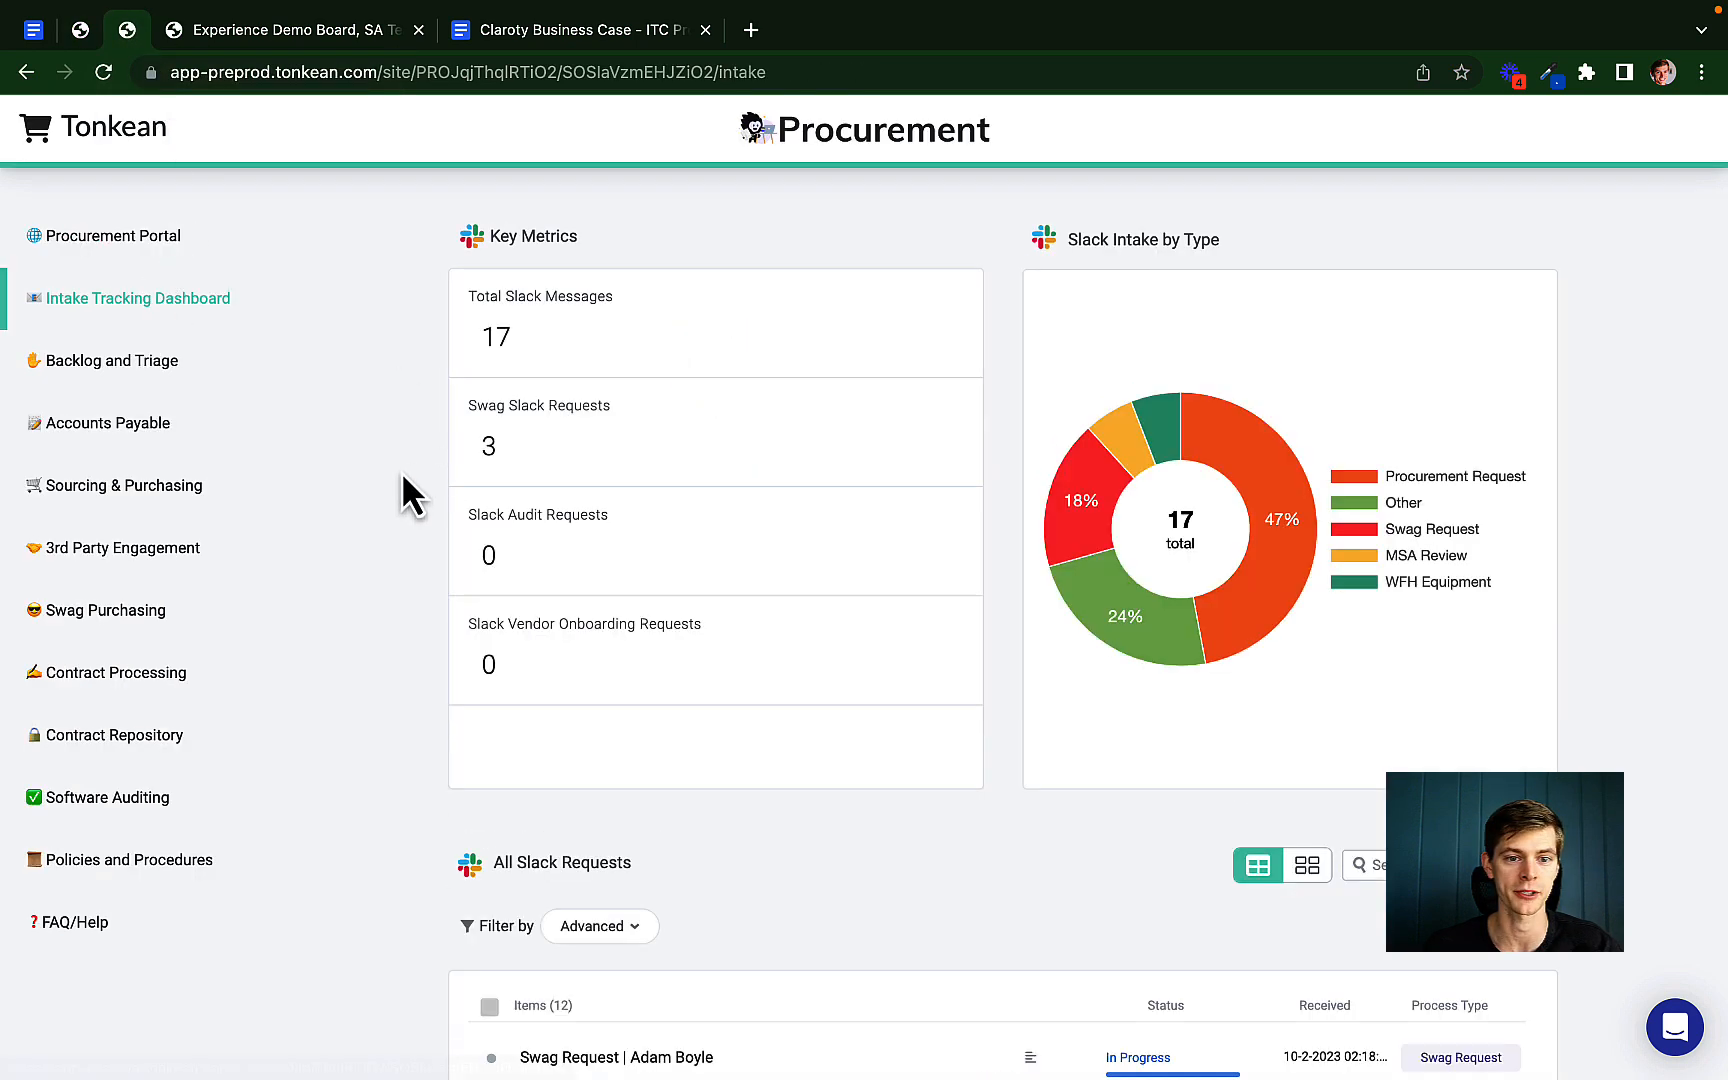
scroll(402, 474, "down", 7)
scroll(402, 473, "down", 7)
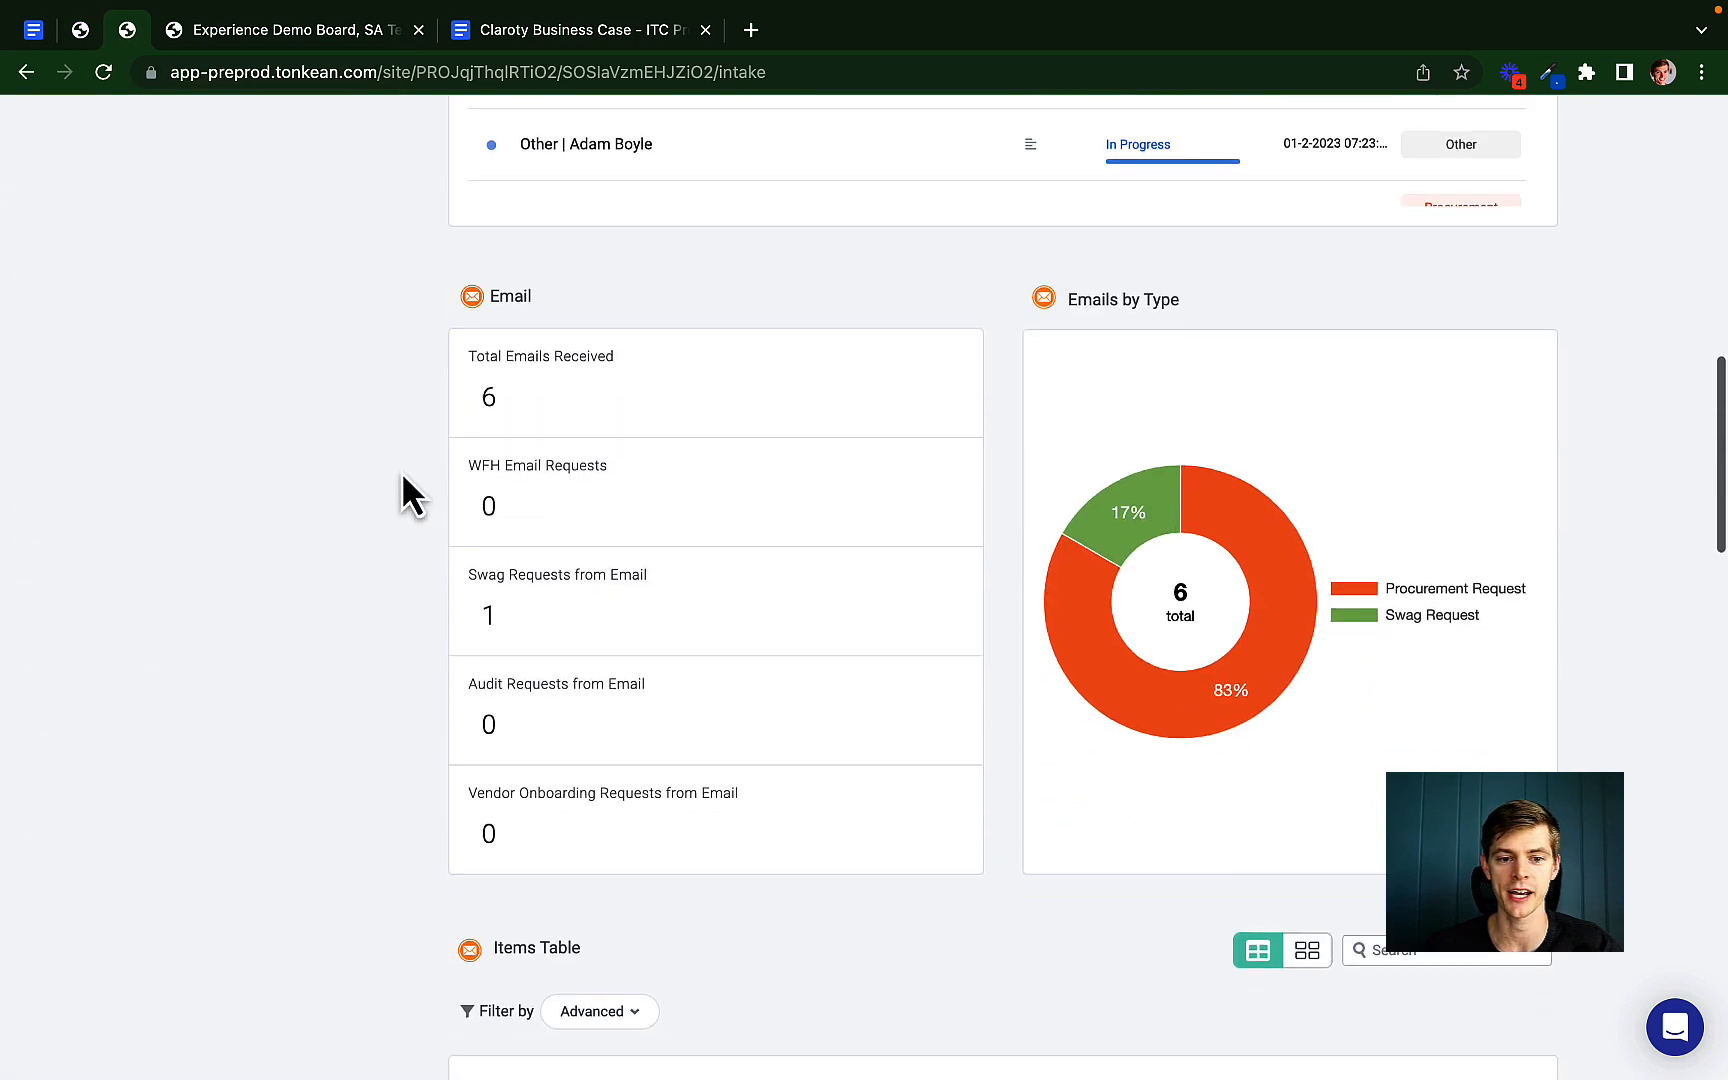
scroll(401, 490, "down", 4)
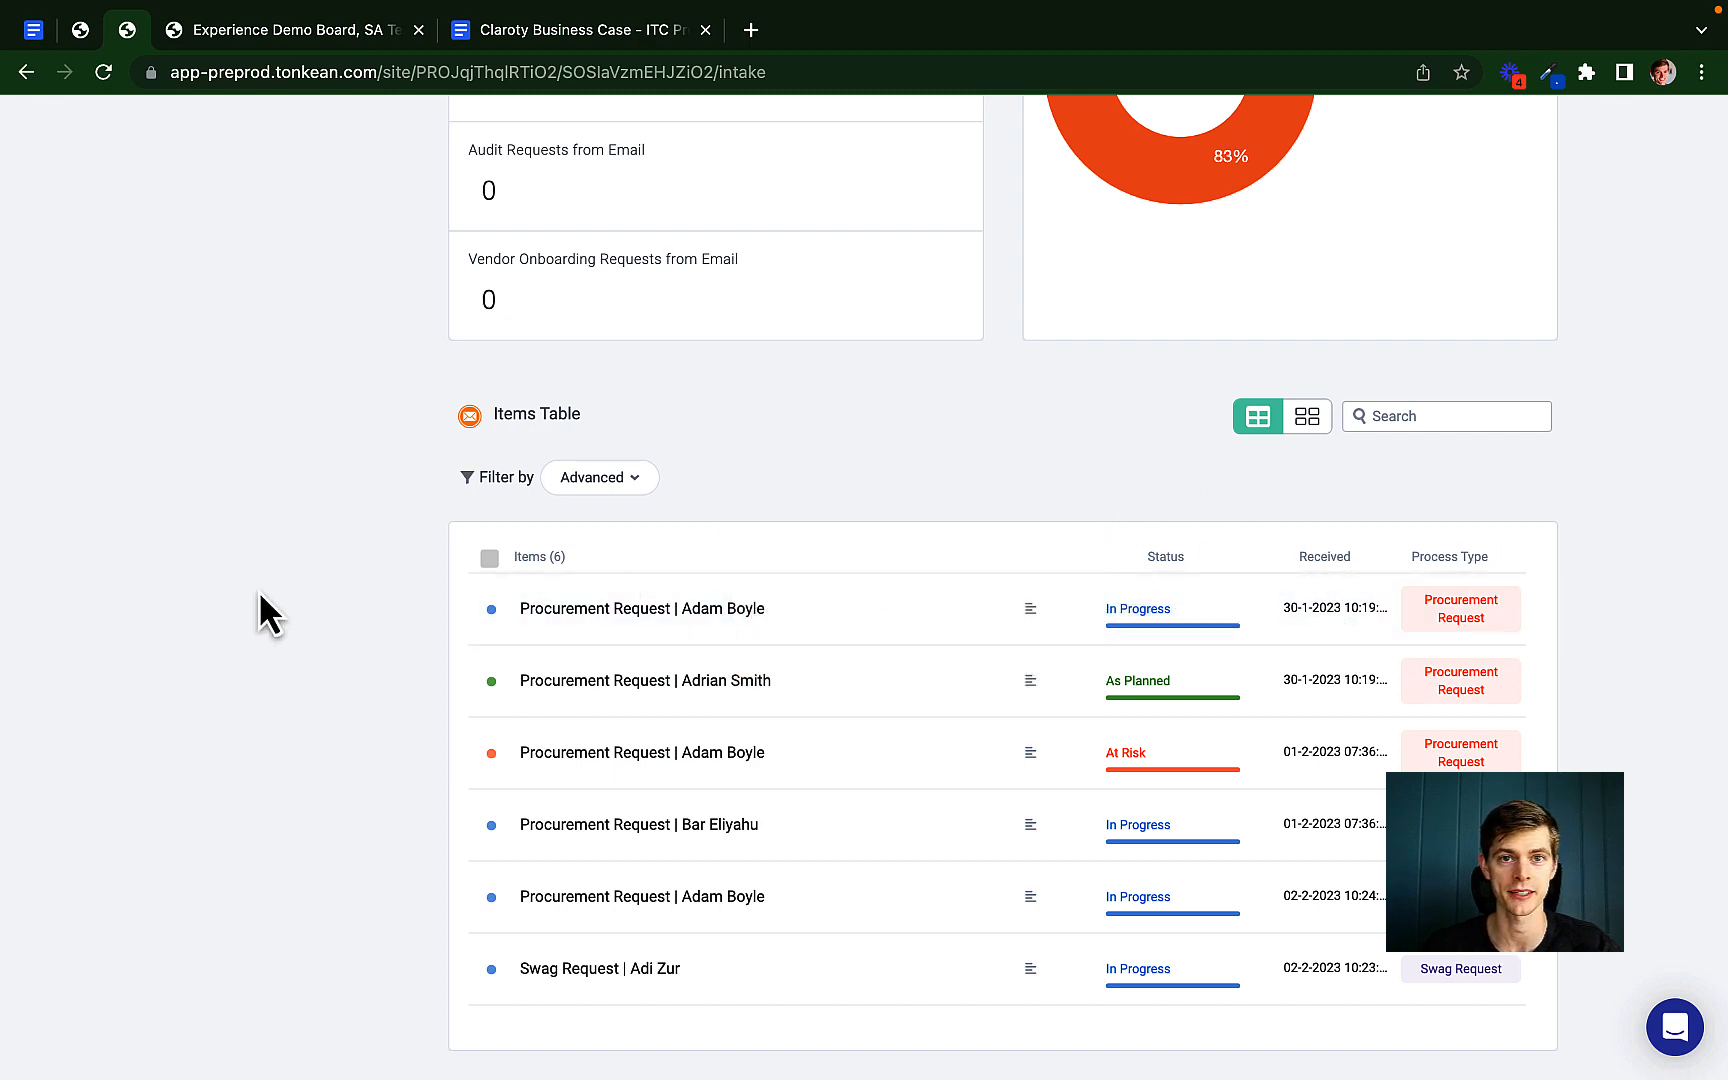
scroll(258, 592, "up", 2)
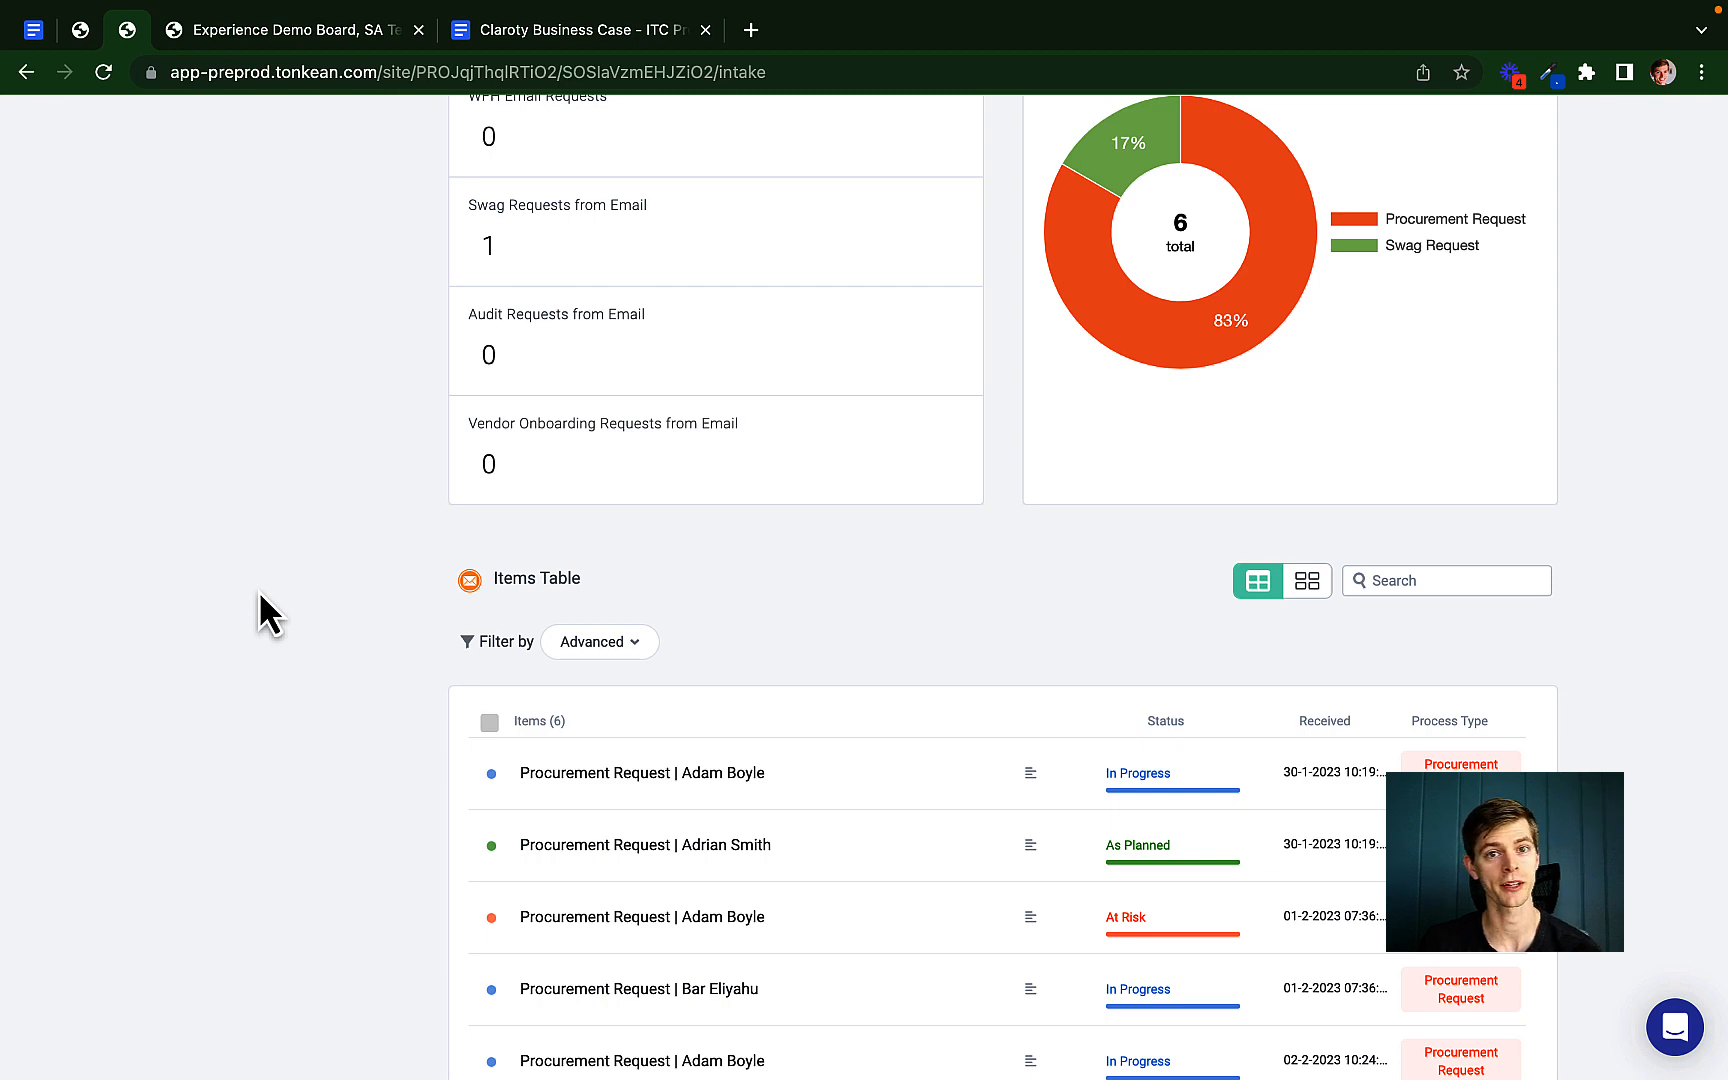
scroll(258, 590, "up", 10)
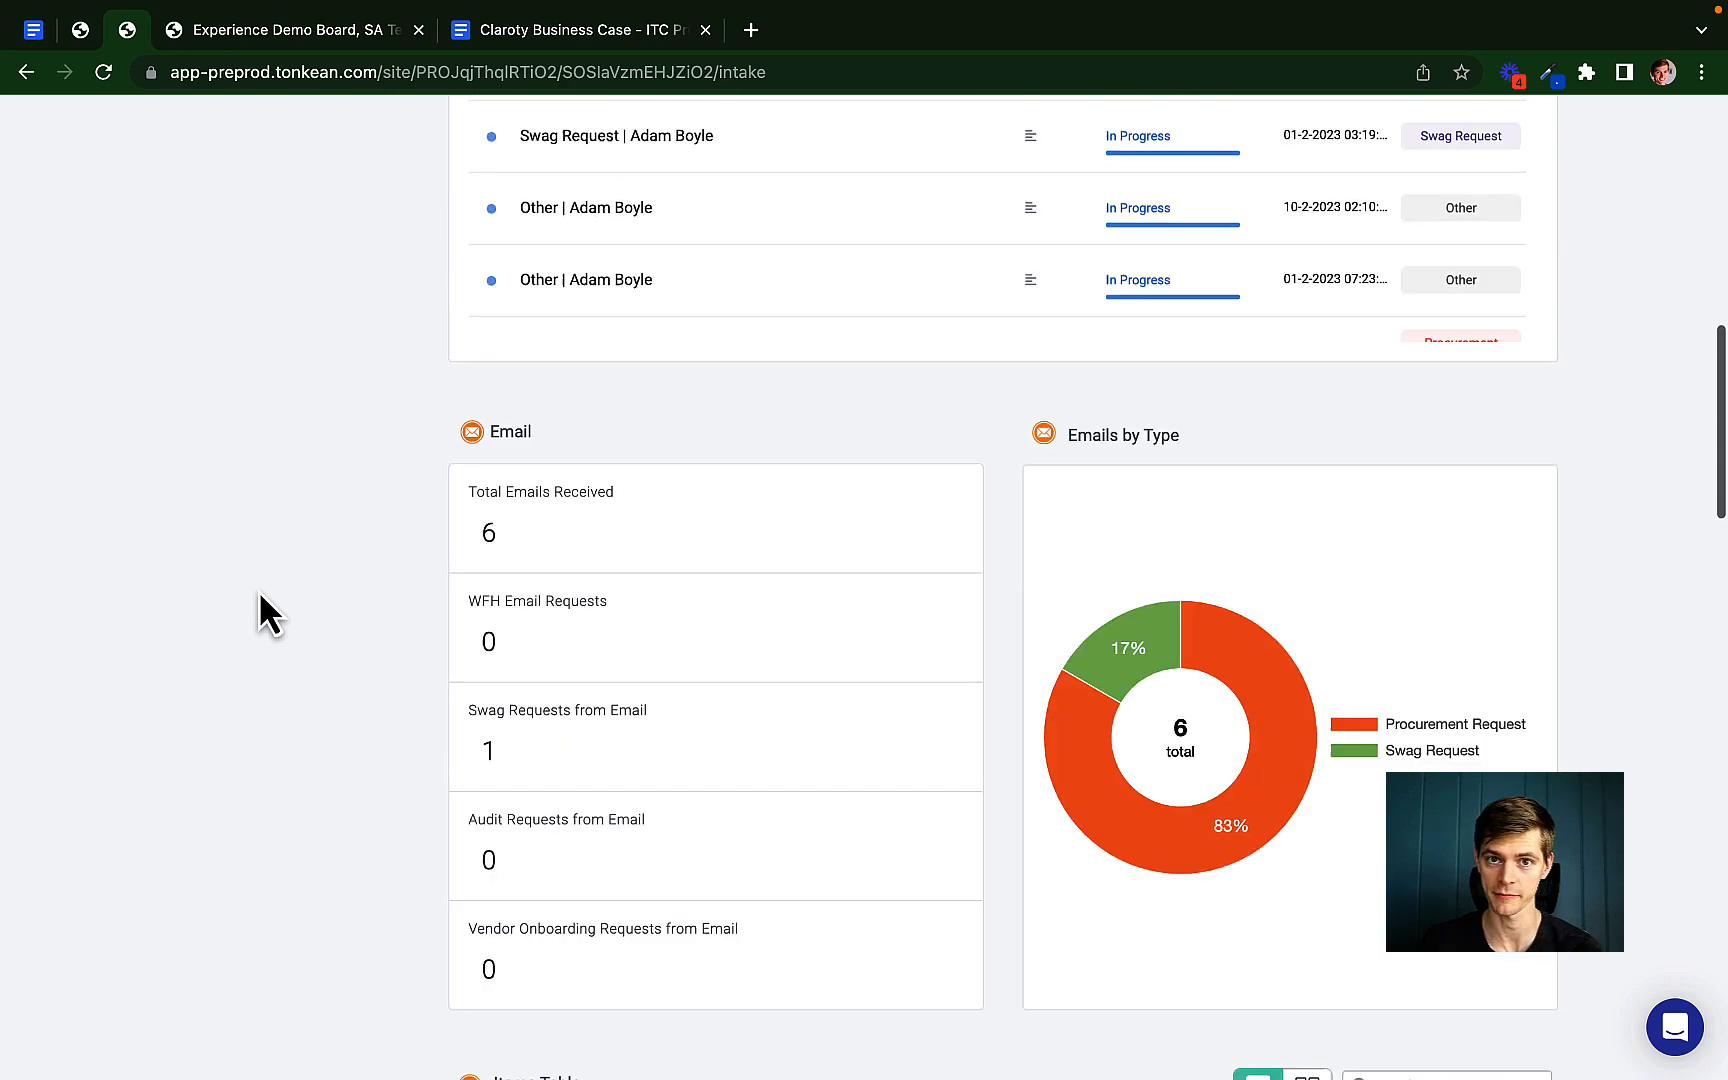
- Return to the Email Intake module, close its Fields view and collapse the NDA branch of the workflow
left_click(280, 32)
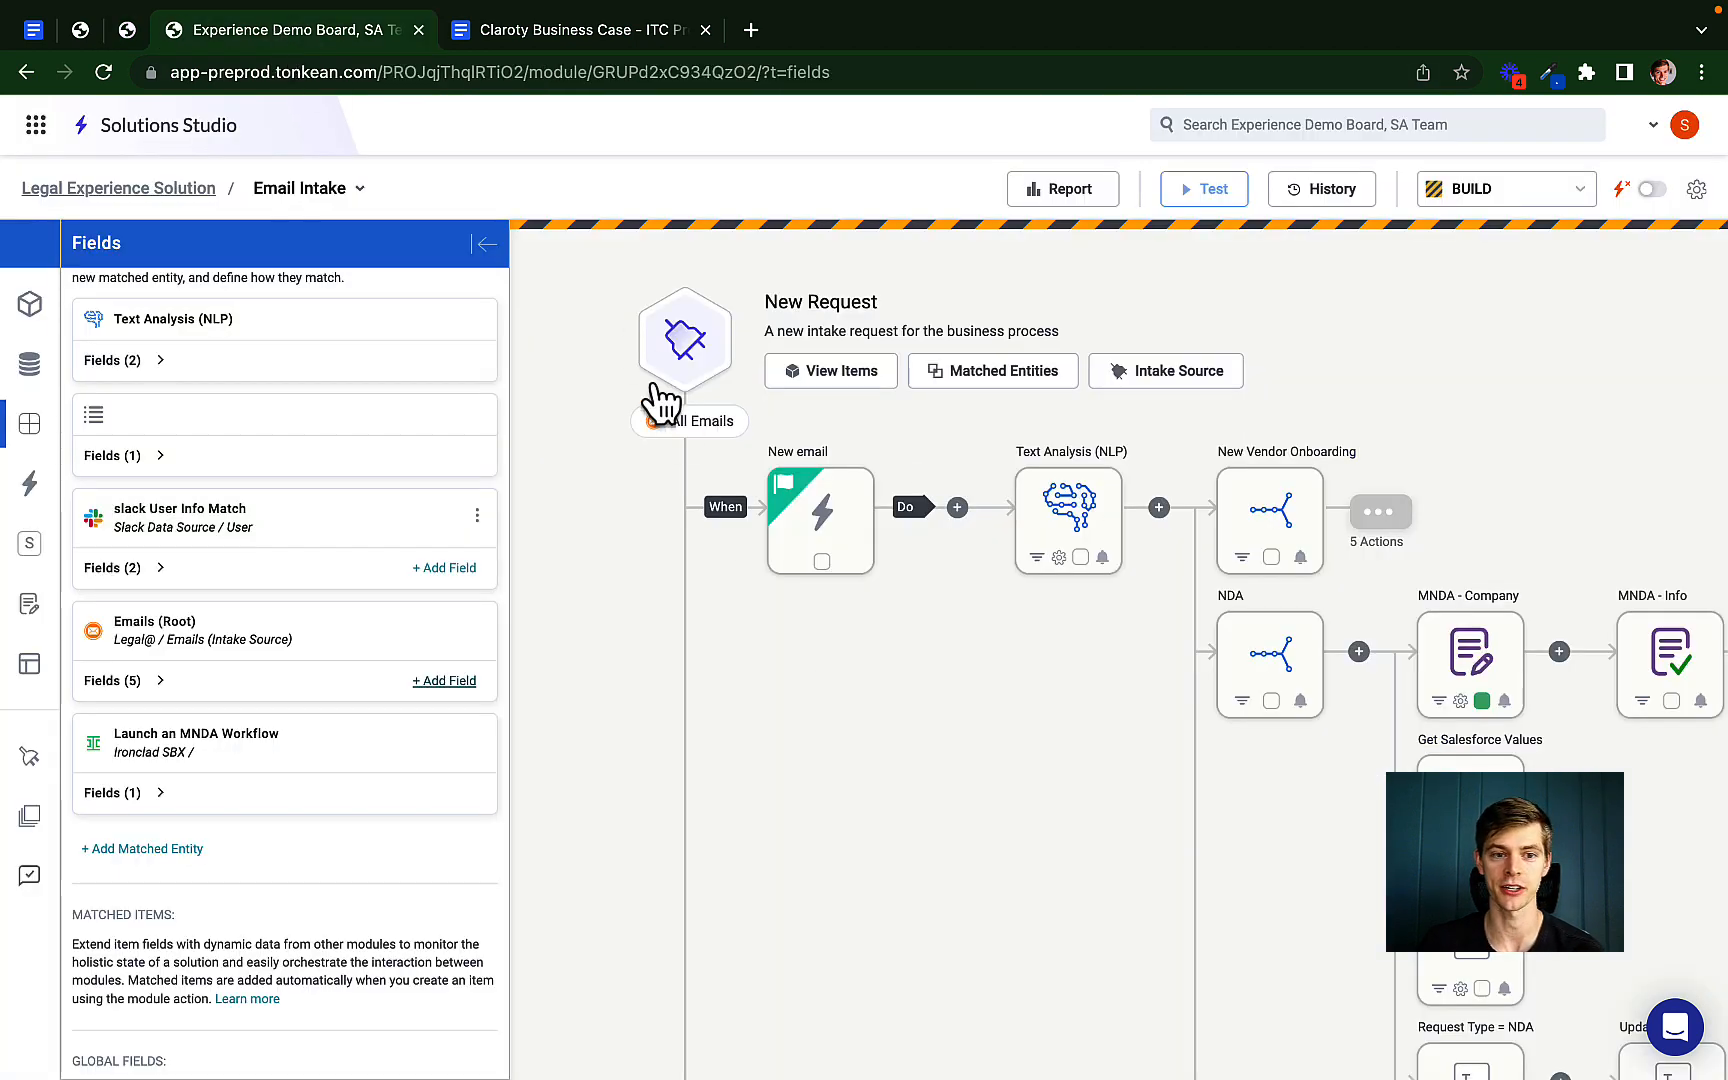
left_click(488, 246)
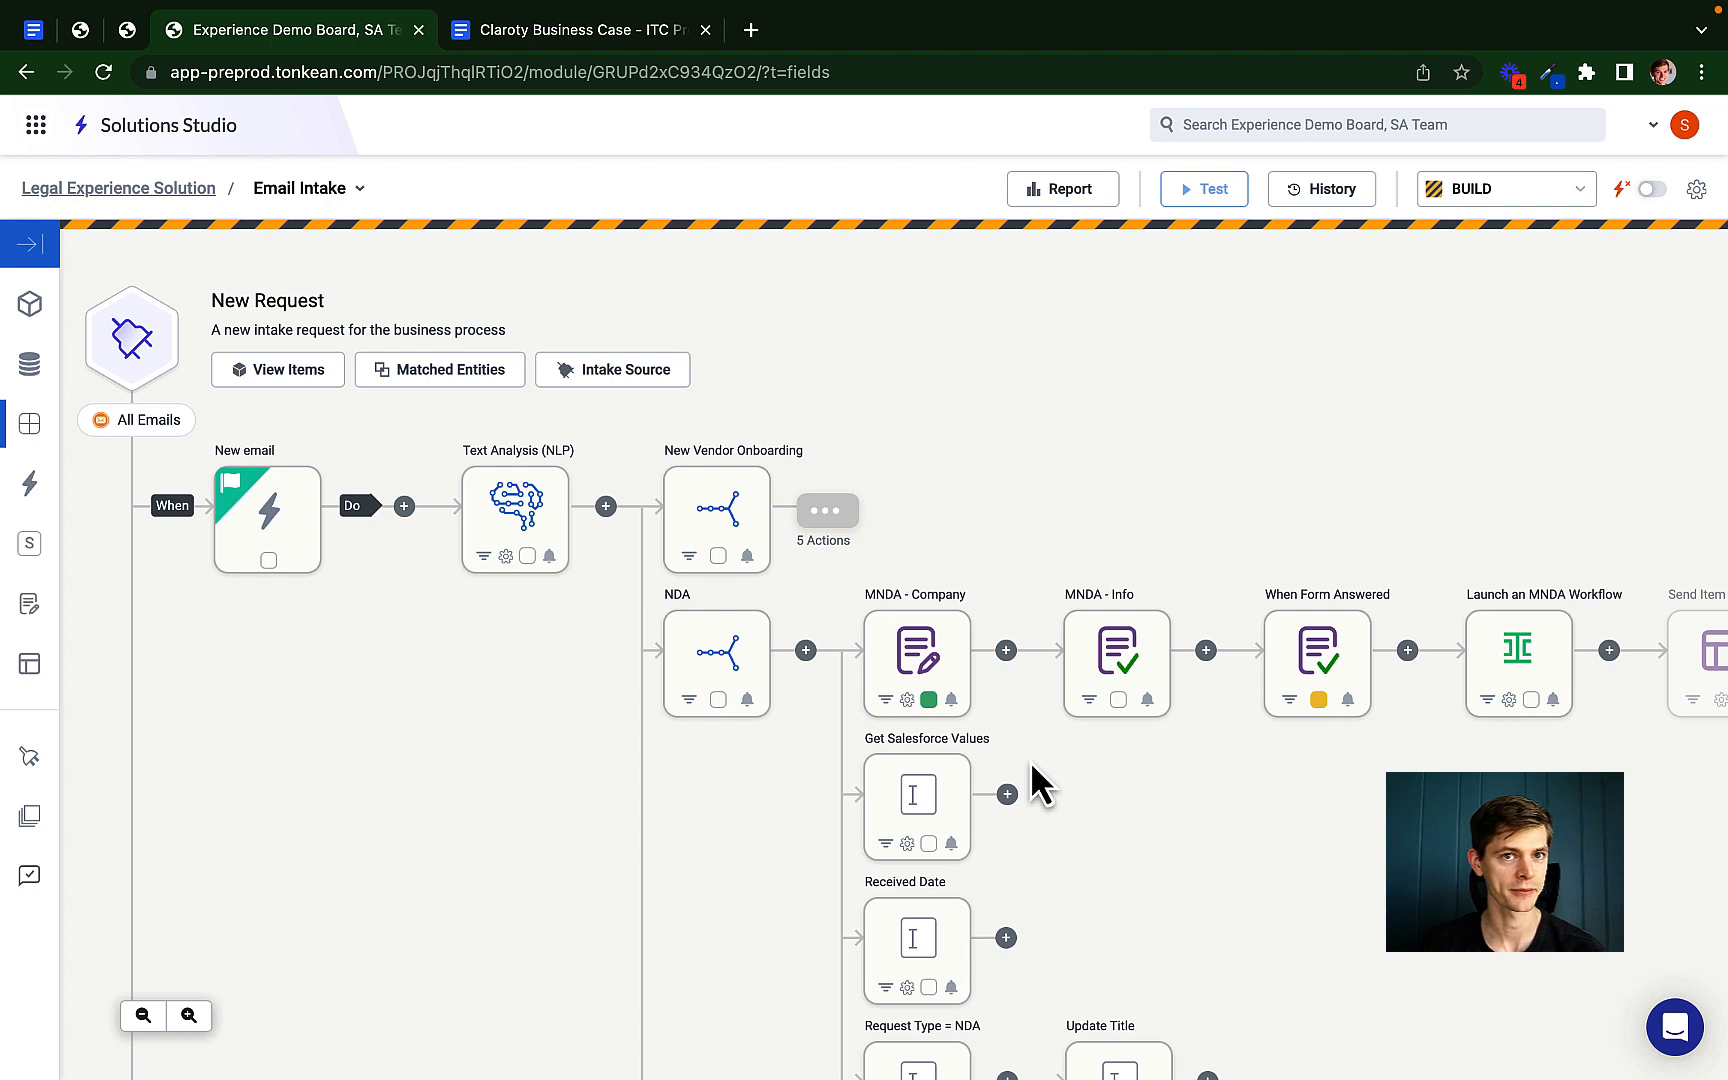
scroll(1030, 760, "down", 1)
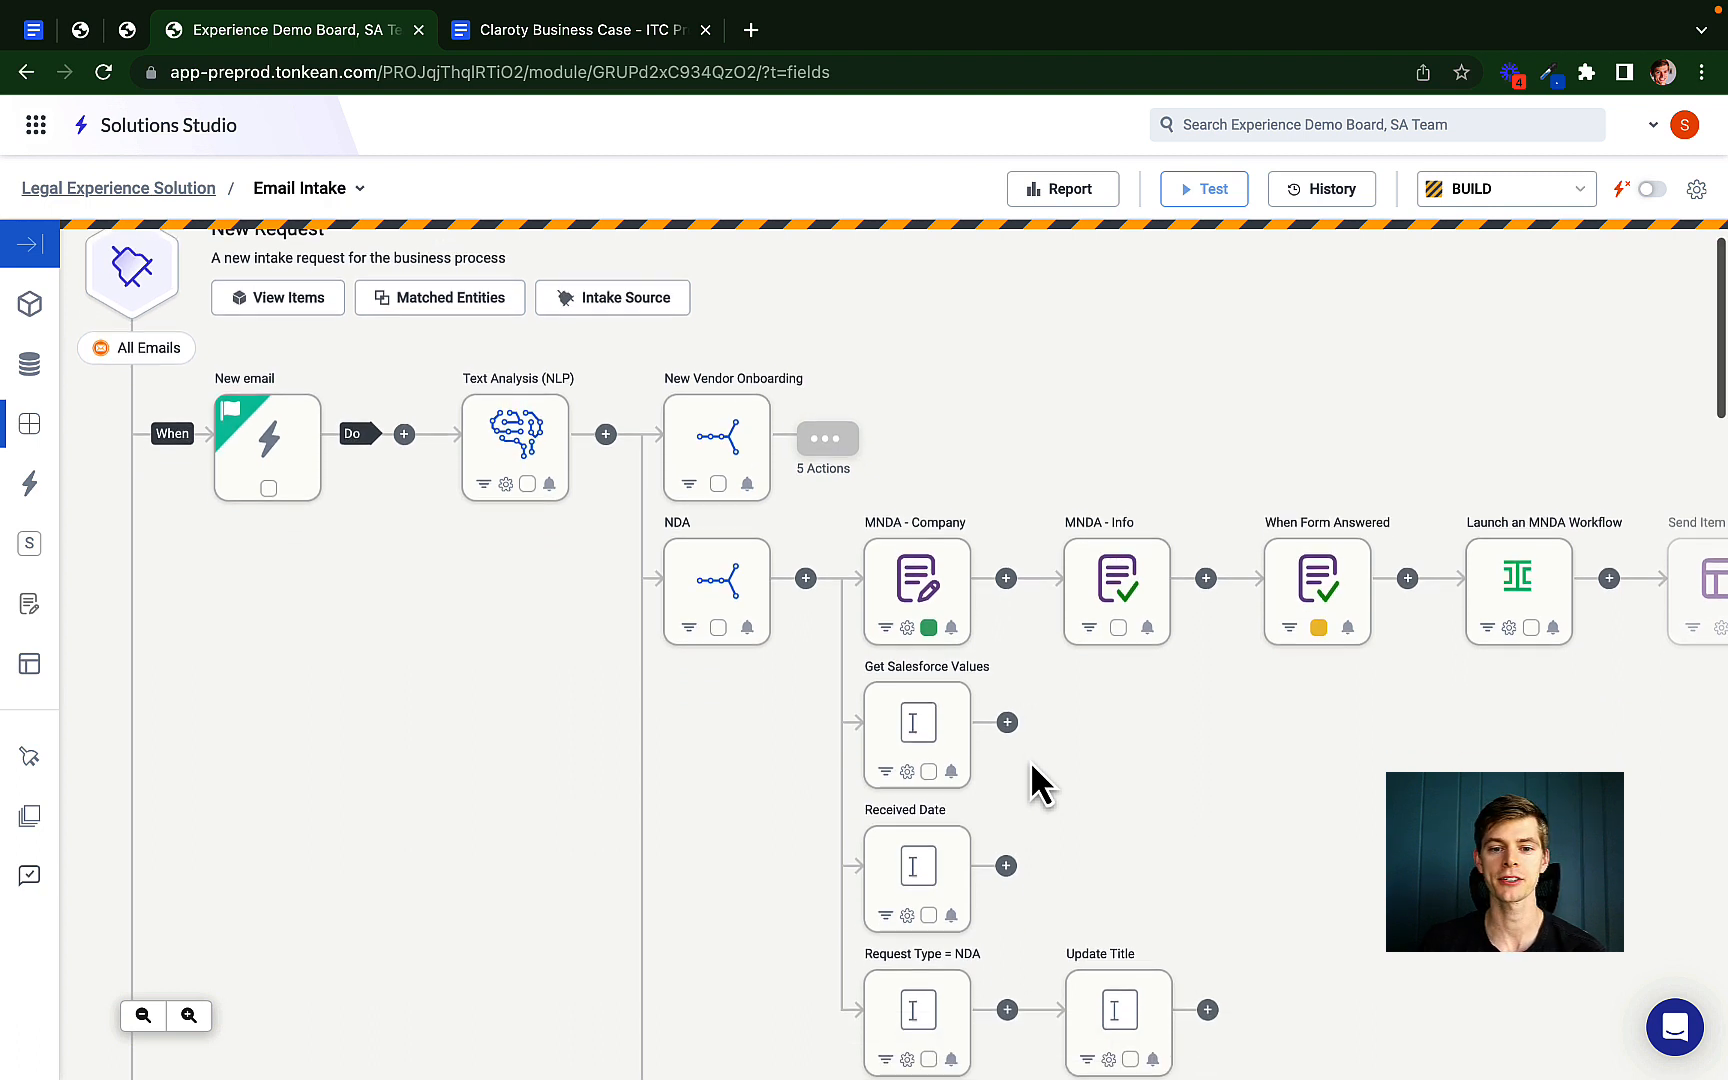
left_click(803, 548)
- Examine the workflow's request-type branches, from MSA and Help down to Patent and Marketing Approval
scroll(622, 612, "down", 4)
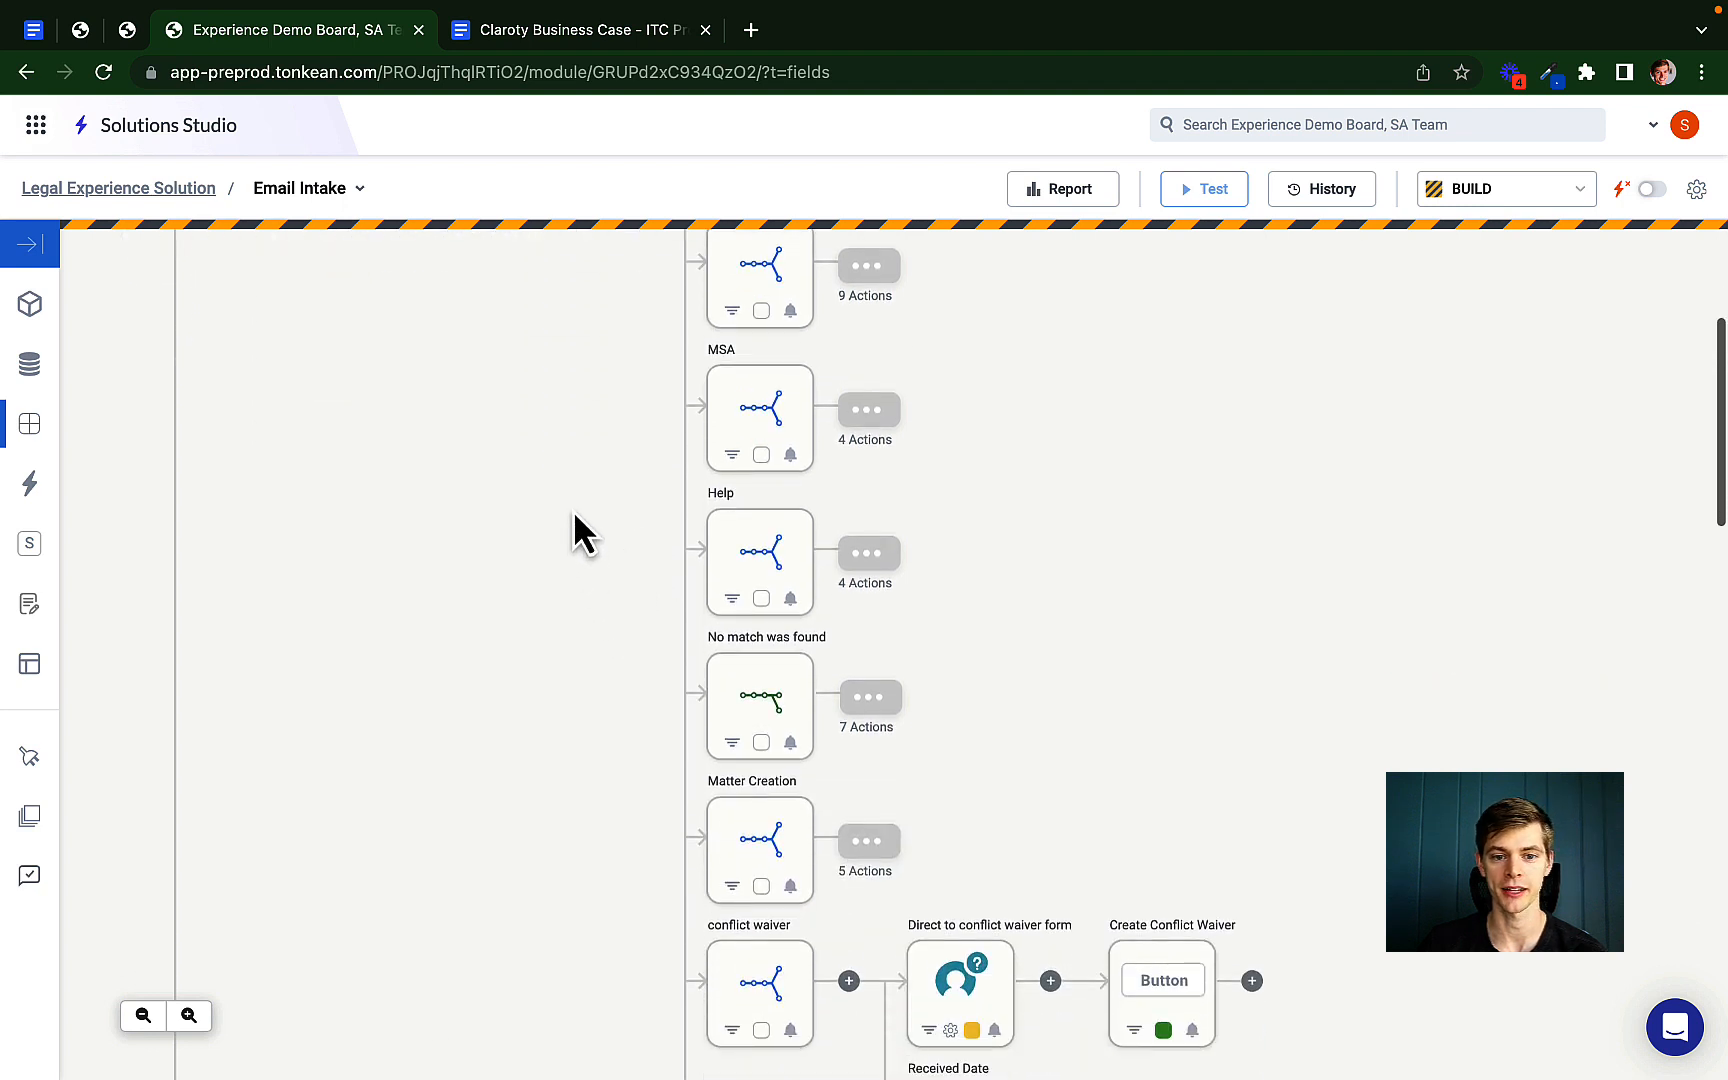
scroll(601, 750, "down", 2)
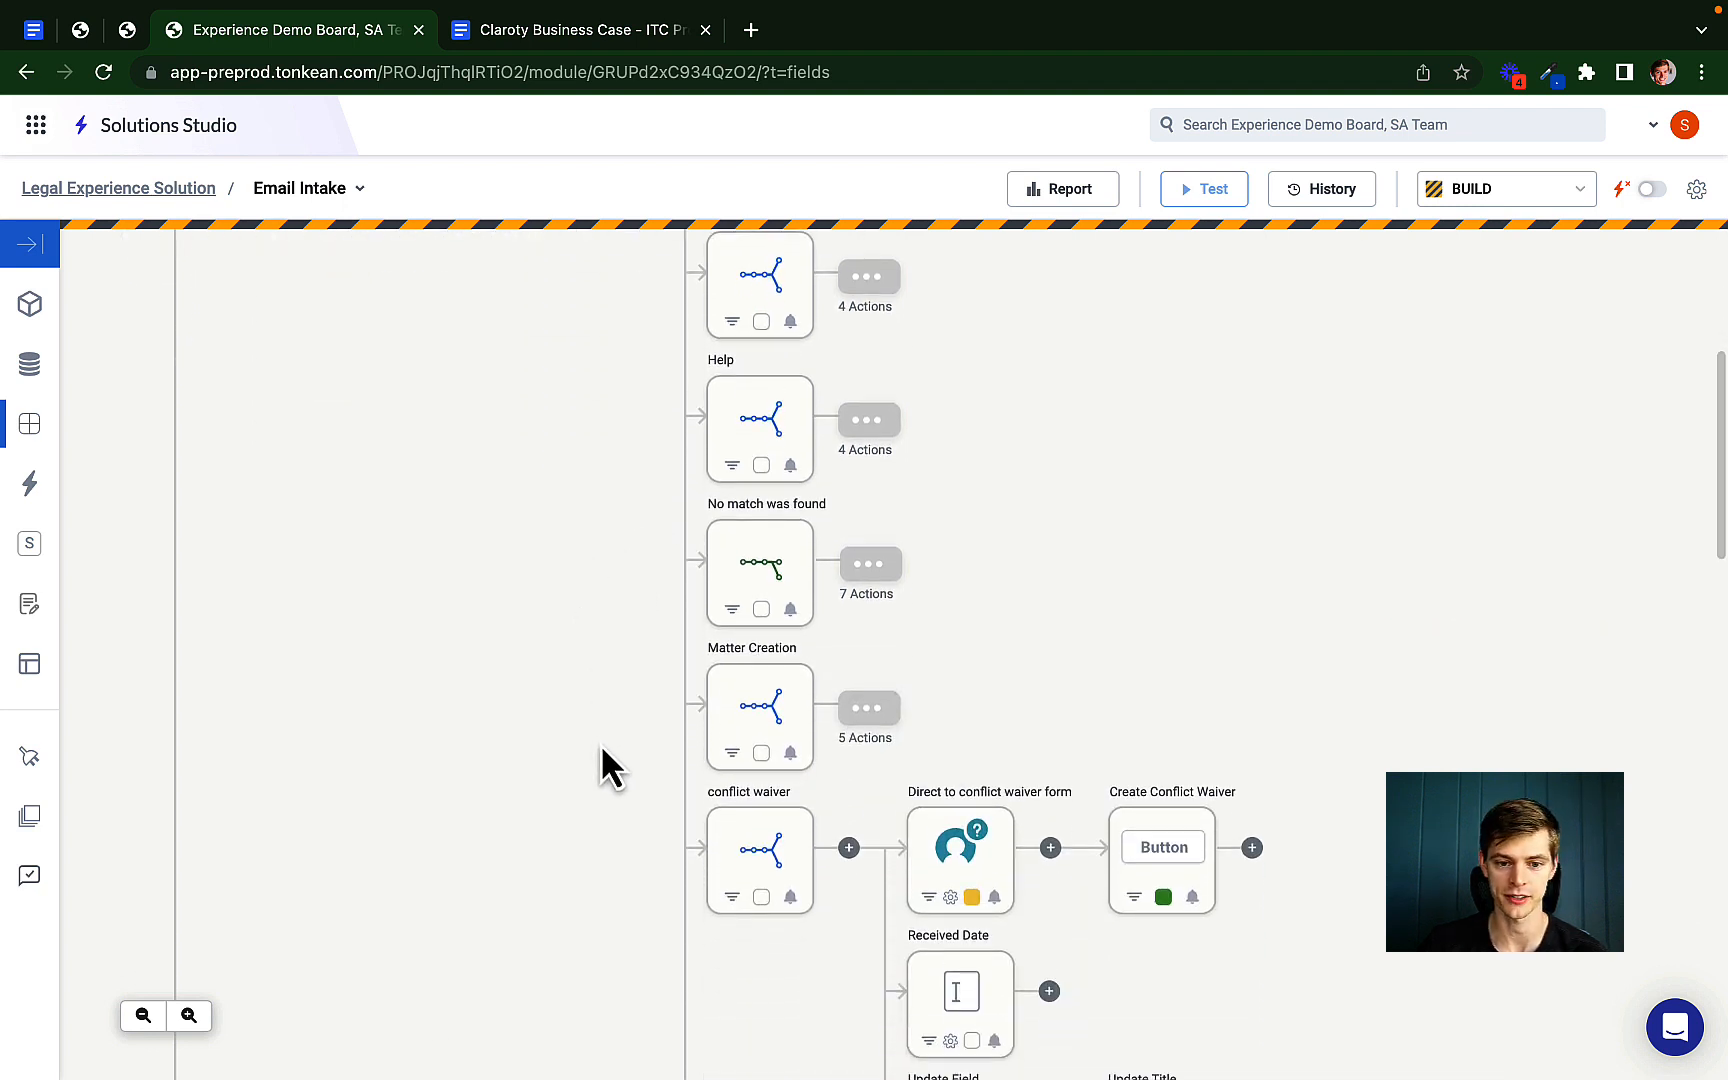
scroll(599, 742, "down", 4)
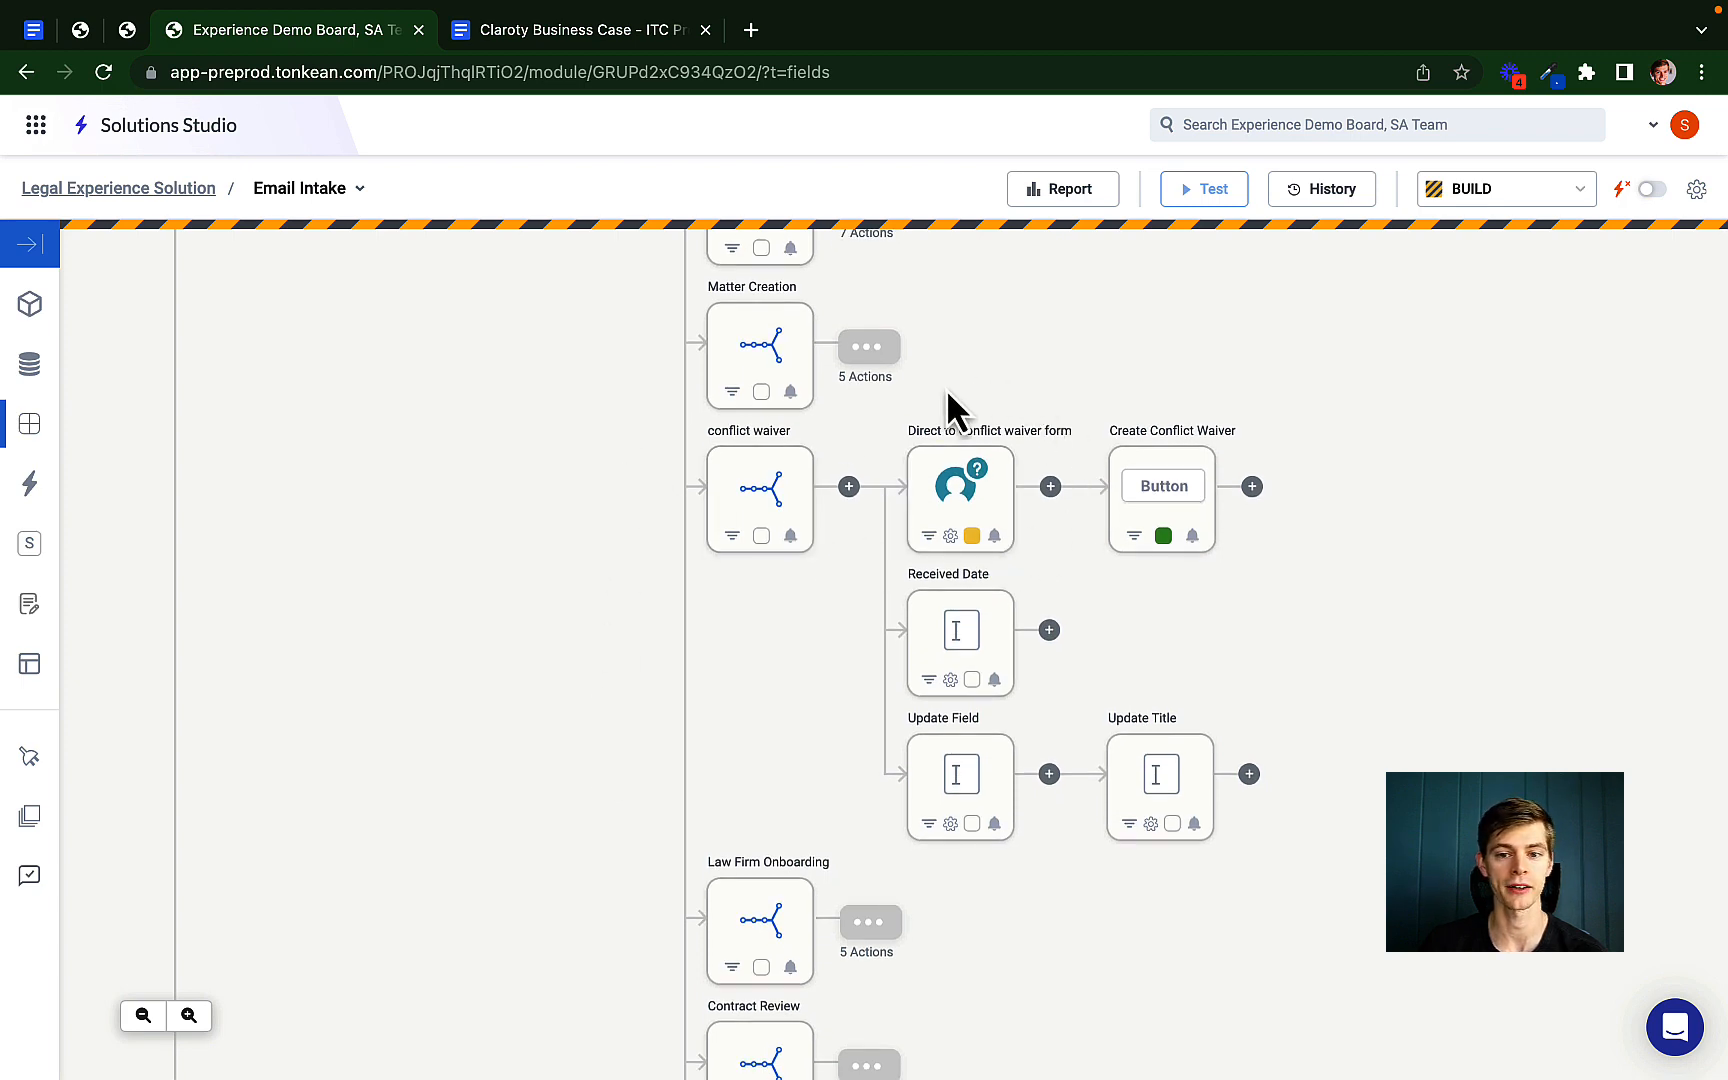
scroll(850, 537, "down", 1)
scroll(850, 537, "down", 6)
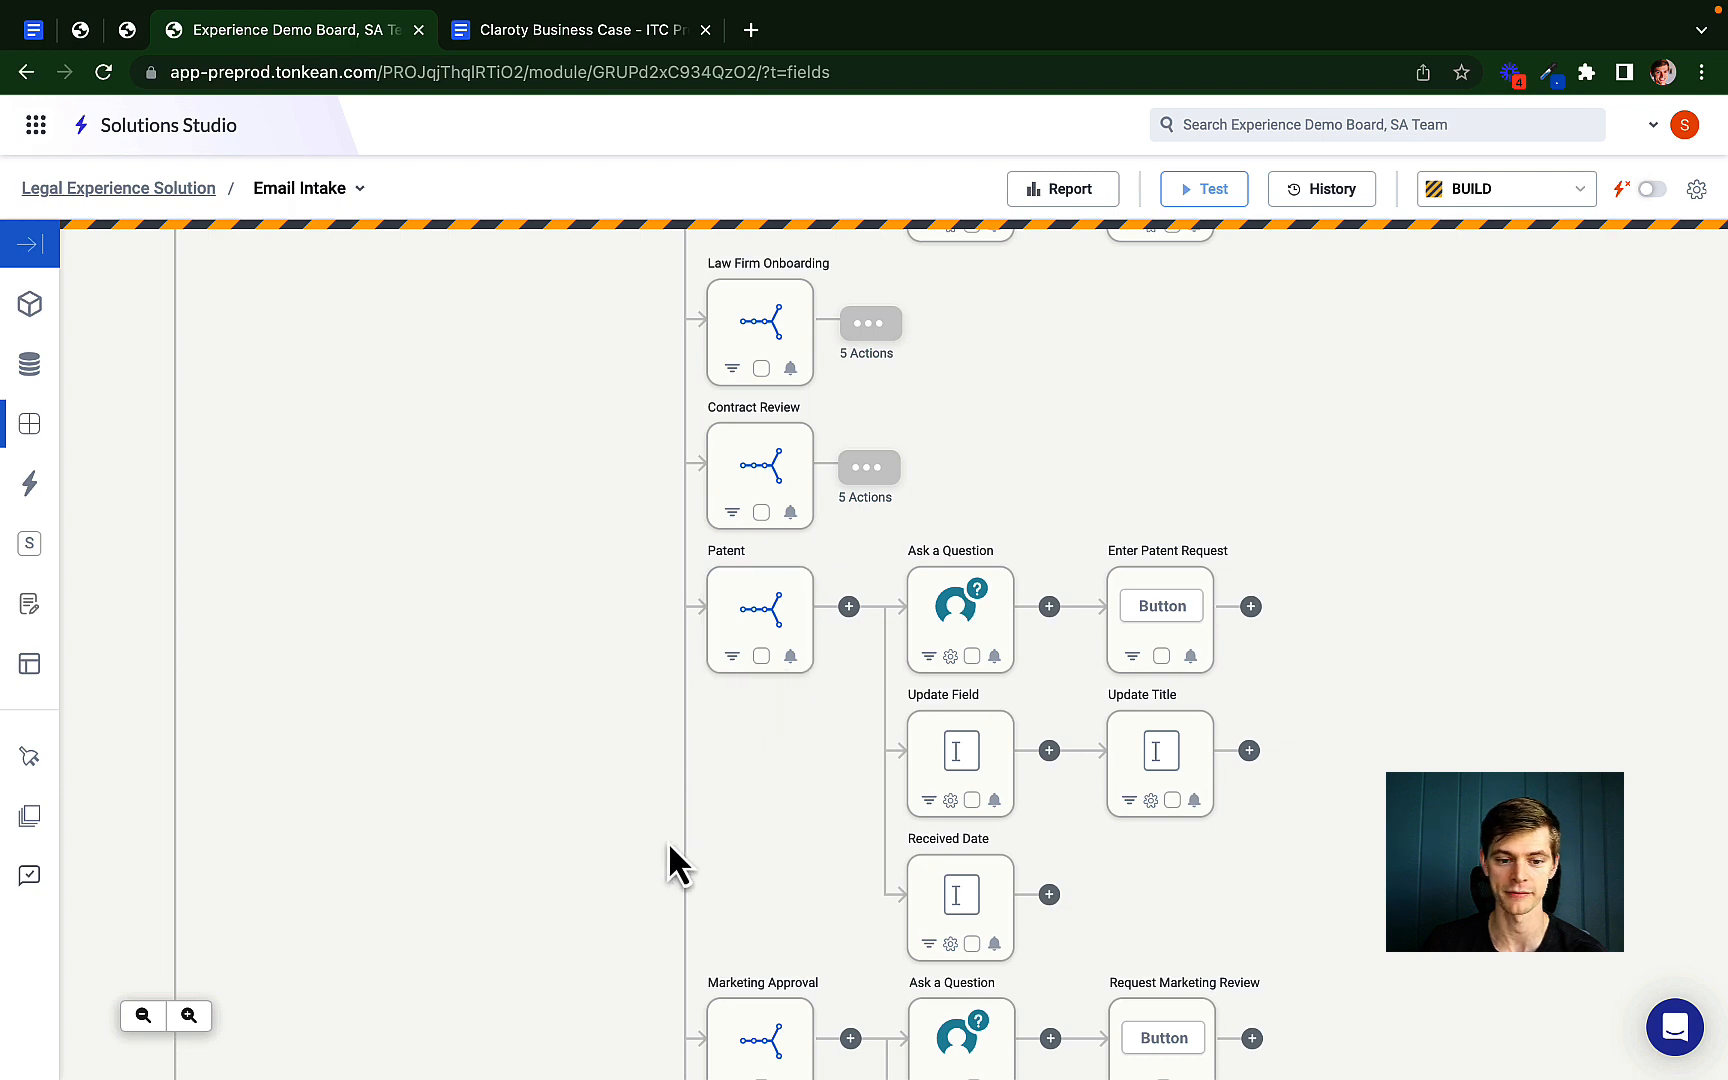
scroll(668, 850, "down", 6)
scroll(770, 595, "up", 3)
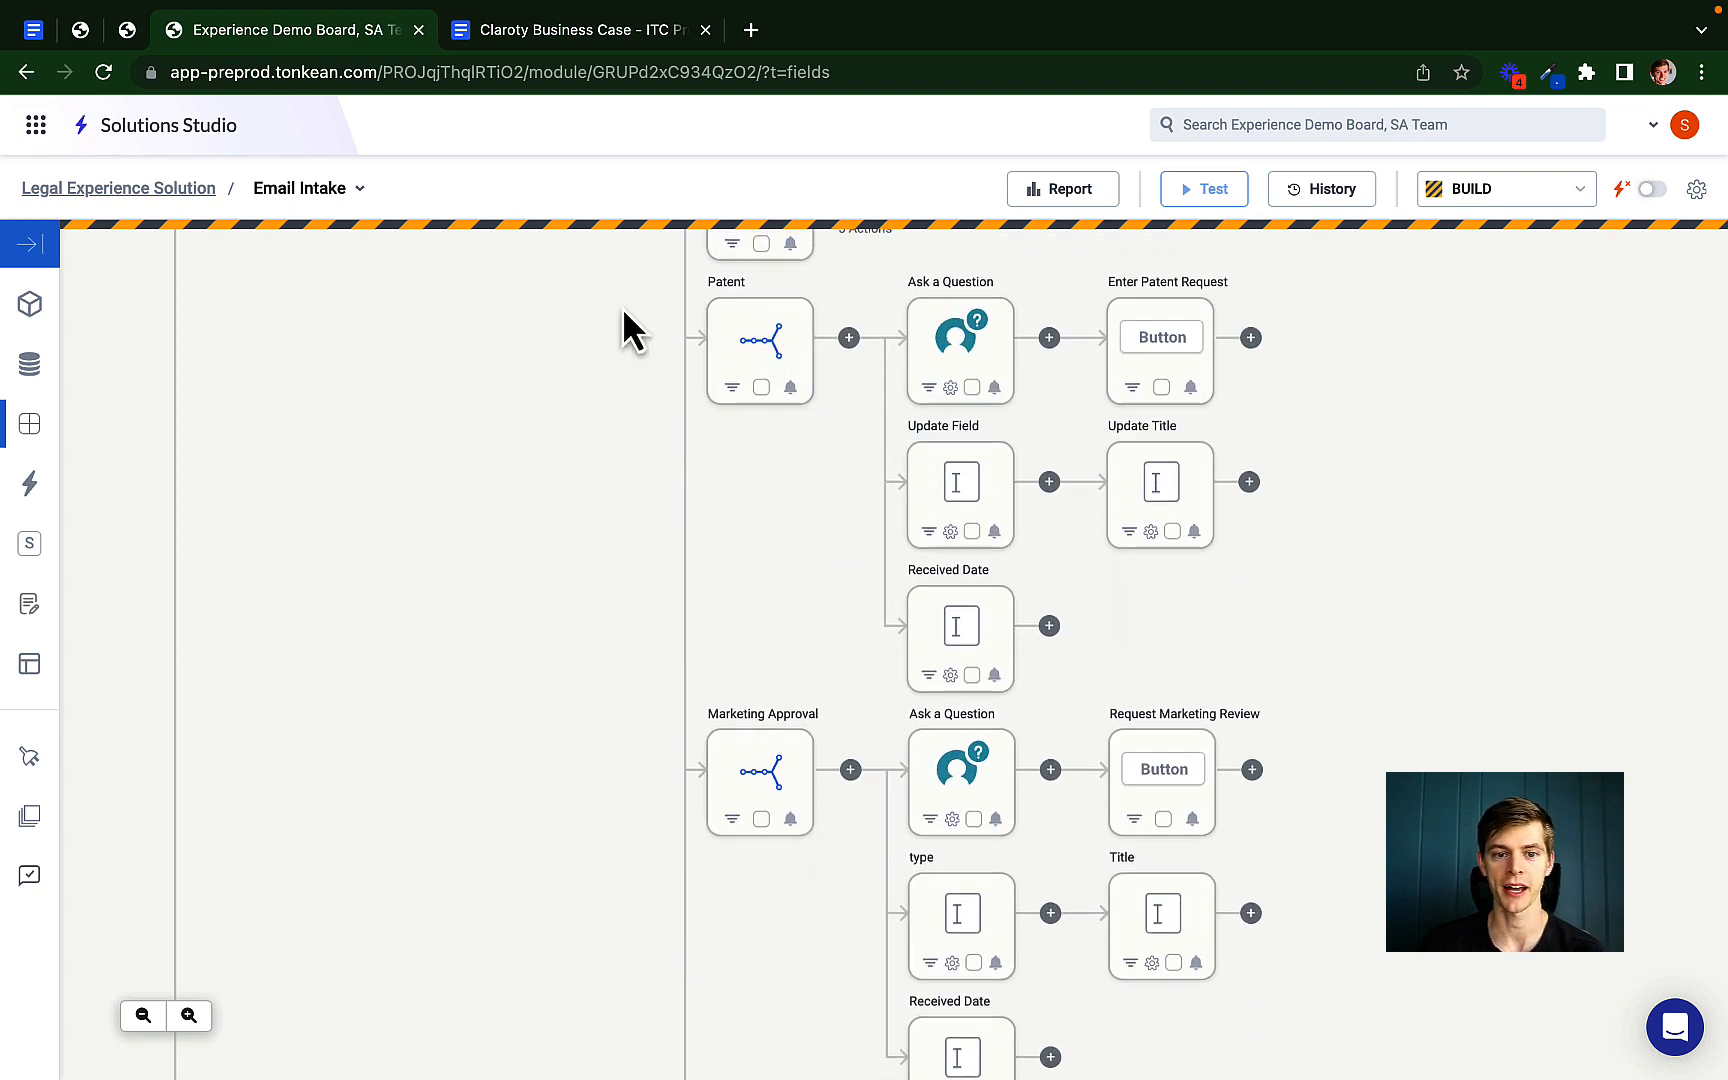
scroll(622, 306, "up", 10)
scroll(622, 306, "up", 8)
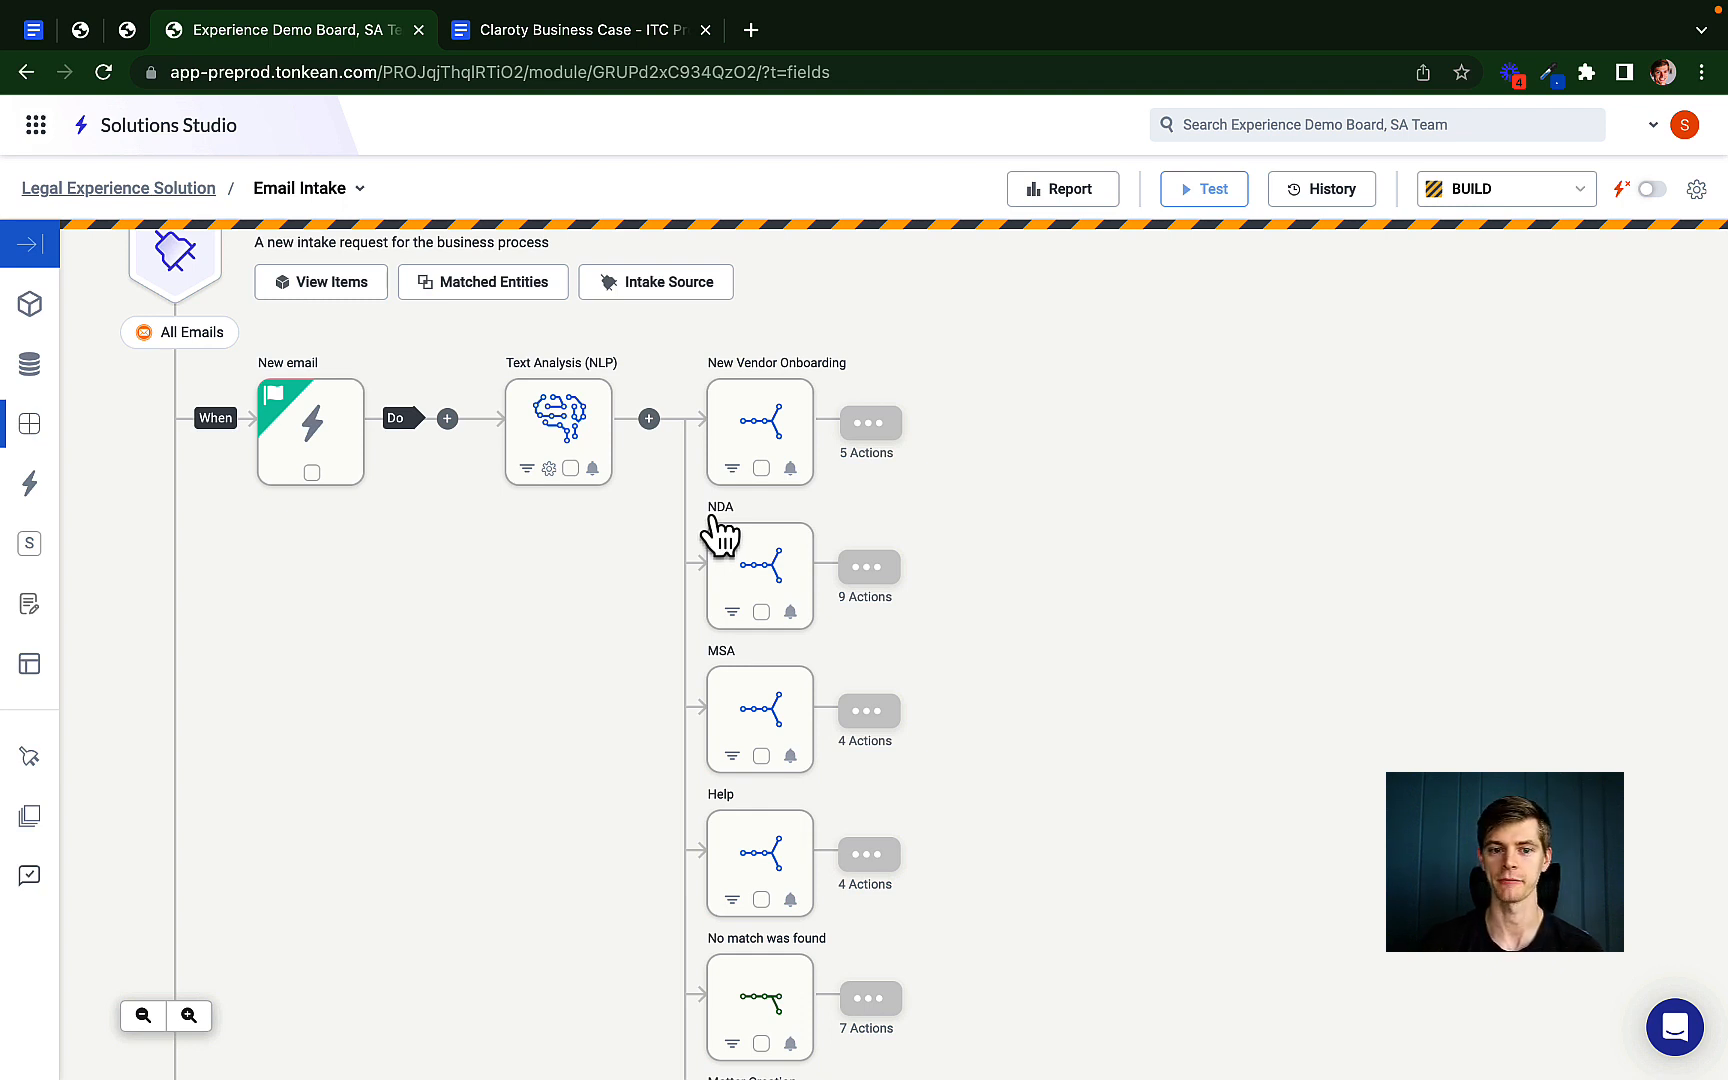
- Switch to Gmail, open the drafted email "I need an nda" addressed to the legal group and send it
key("ctrl+Left")
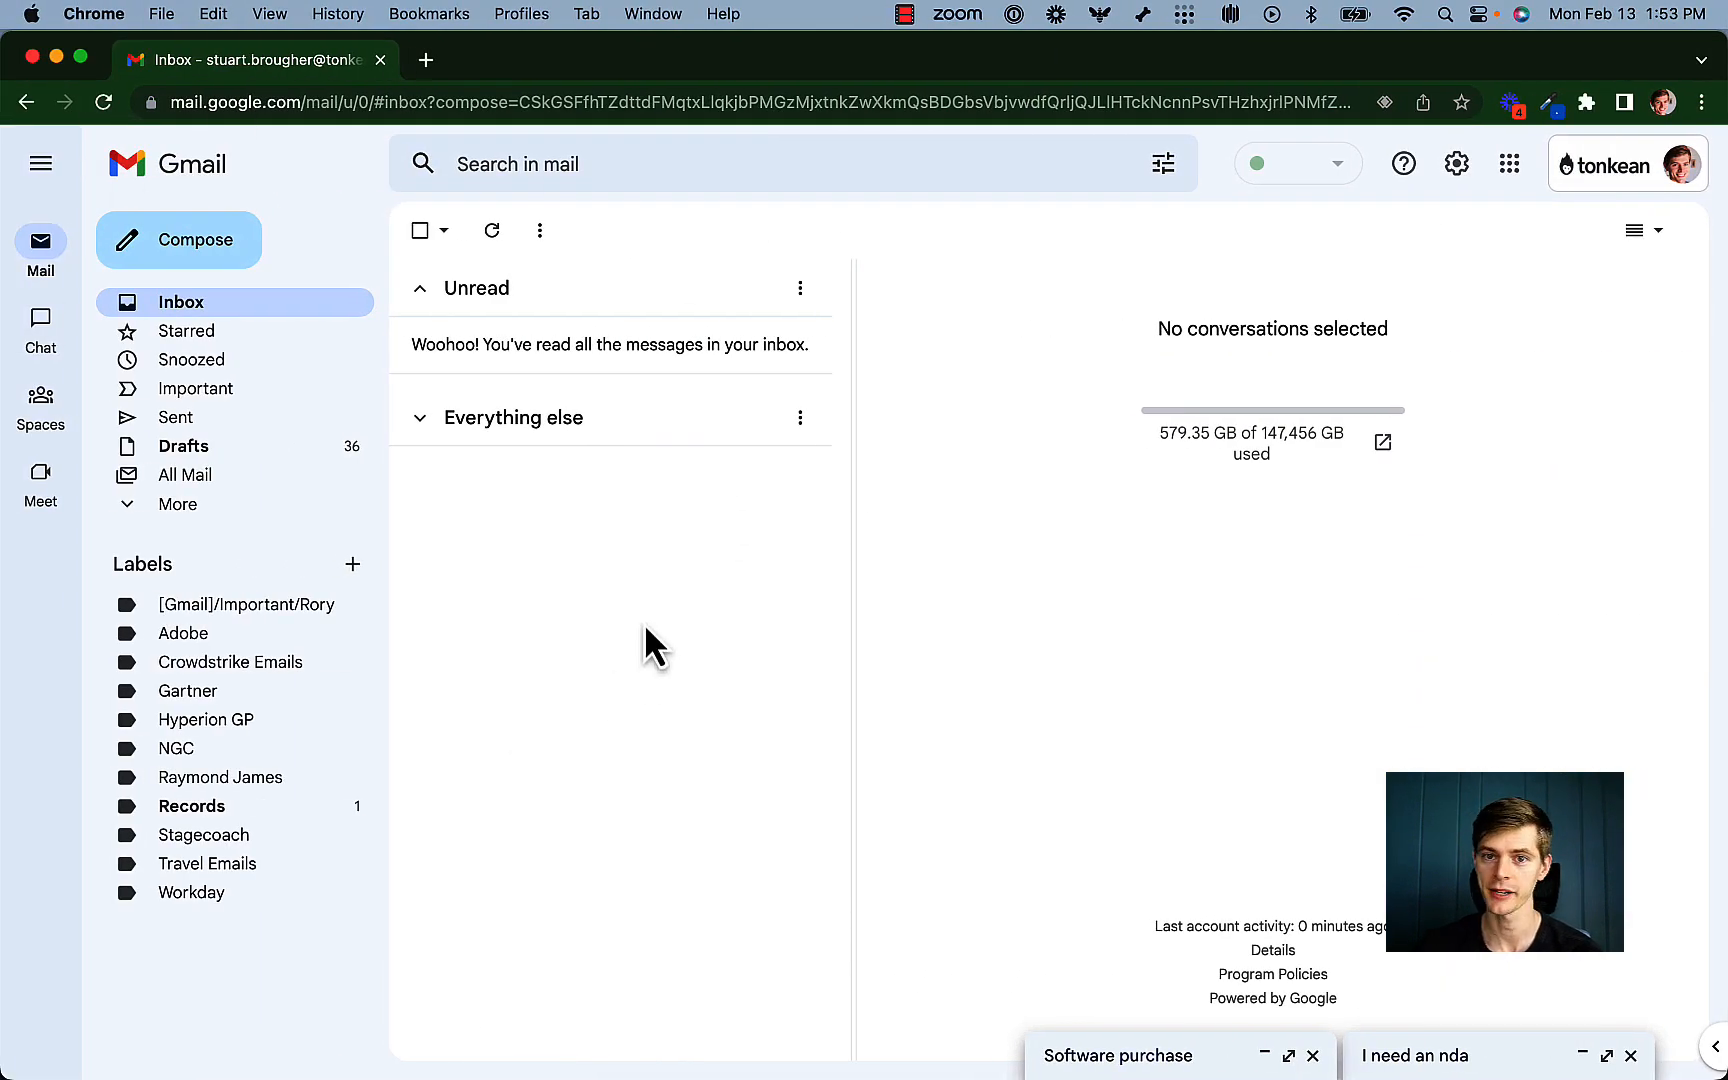
left_click(1475, 1056)
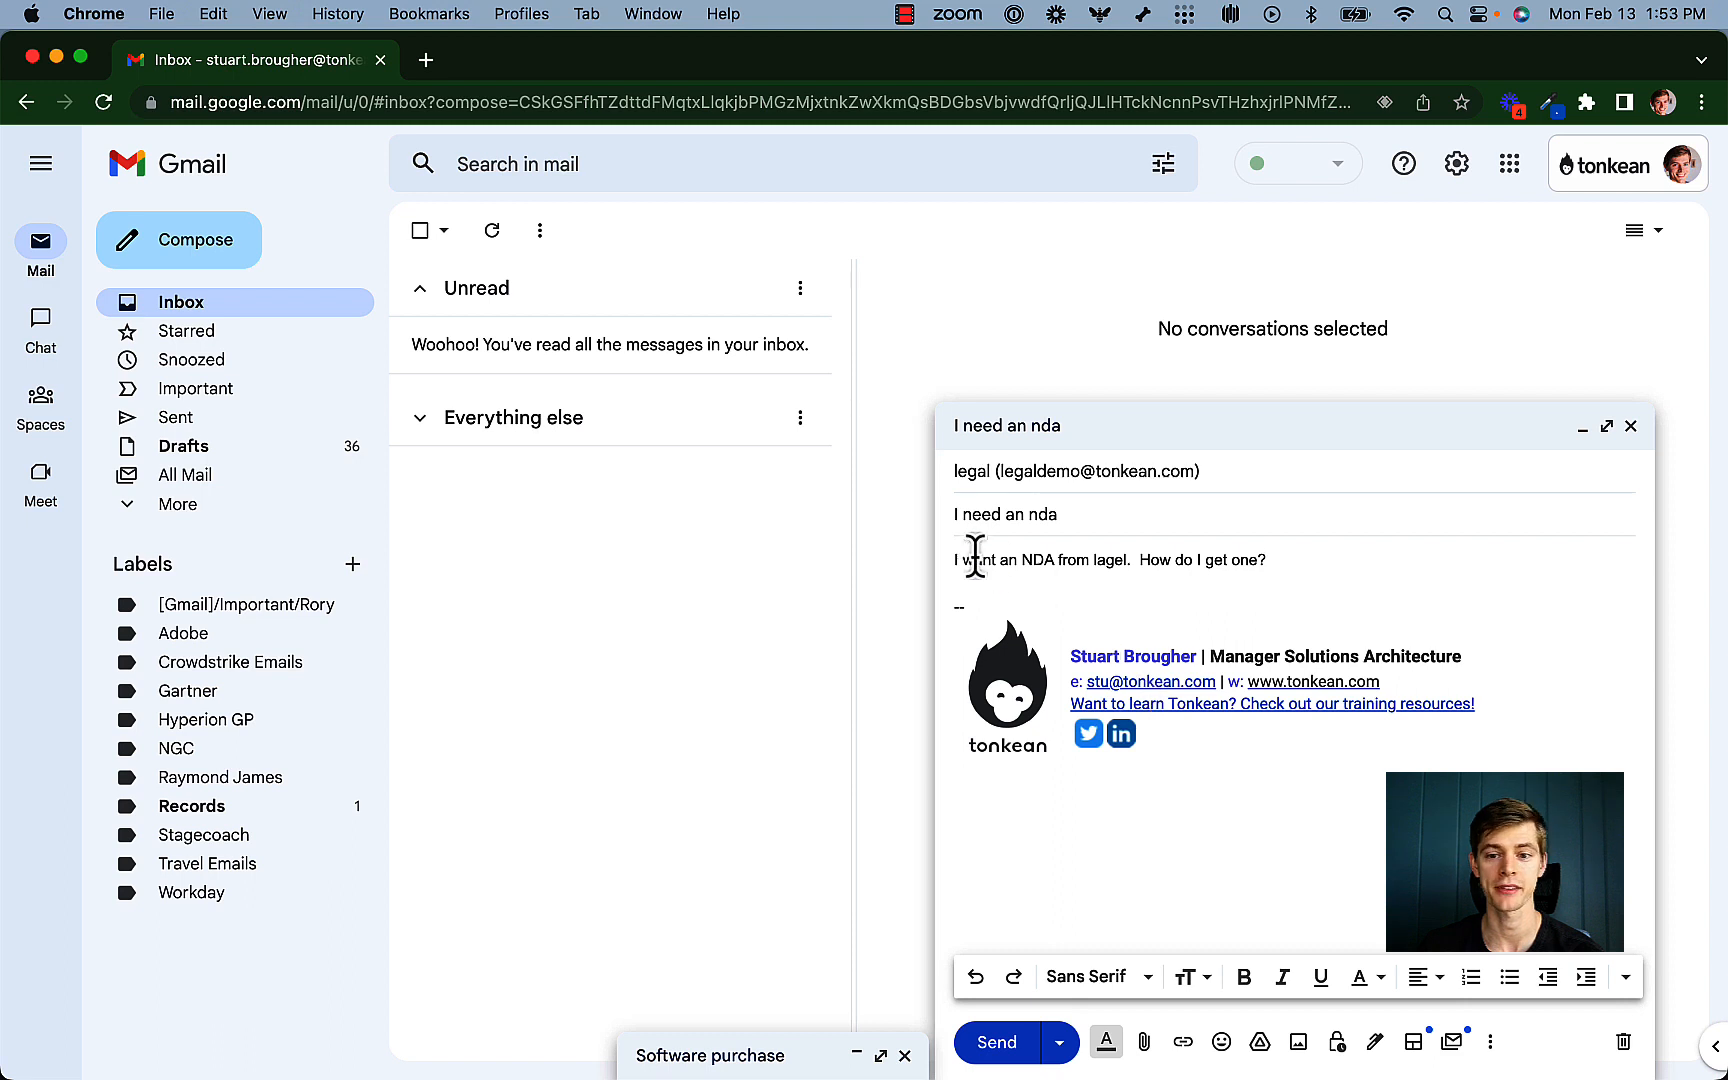
left_click(997, 1044)
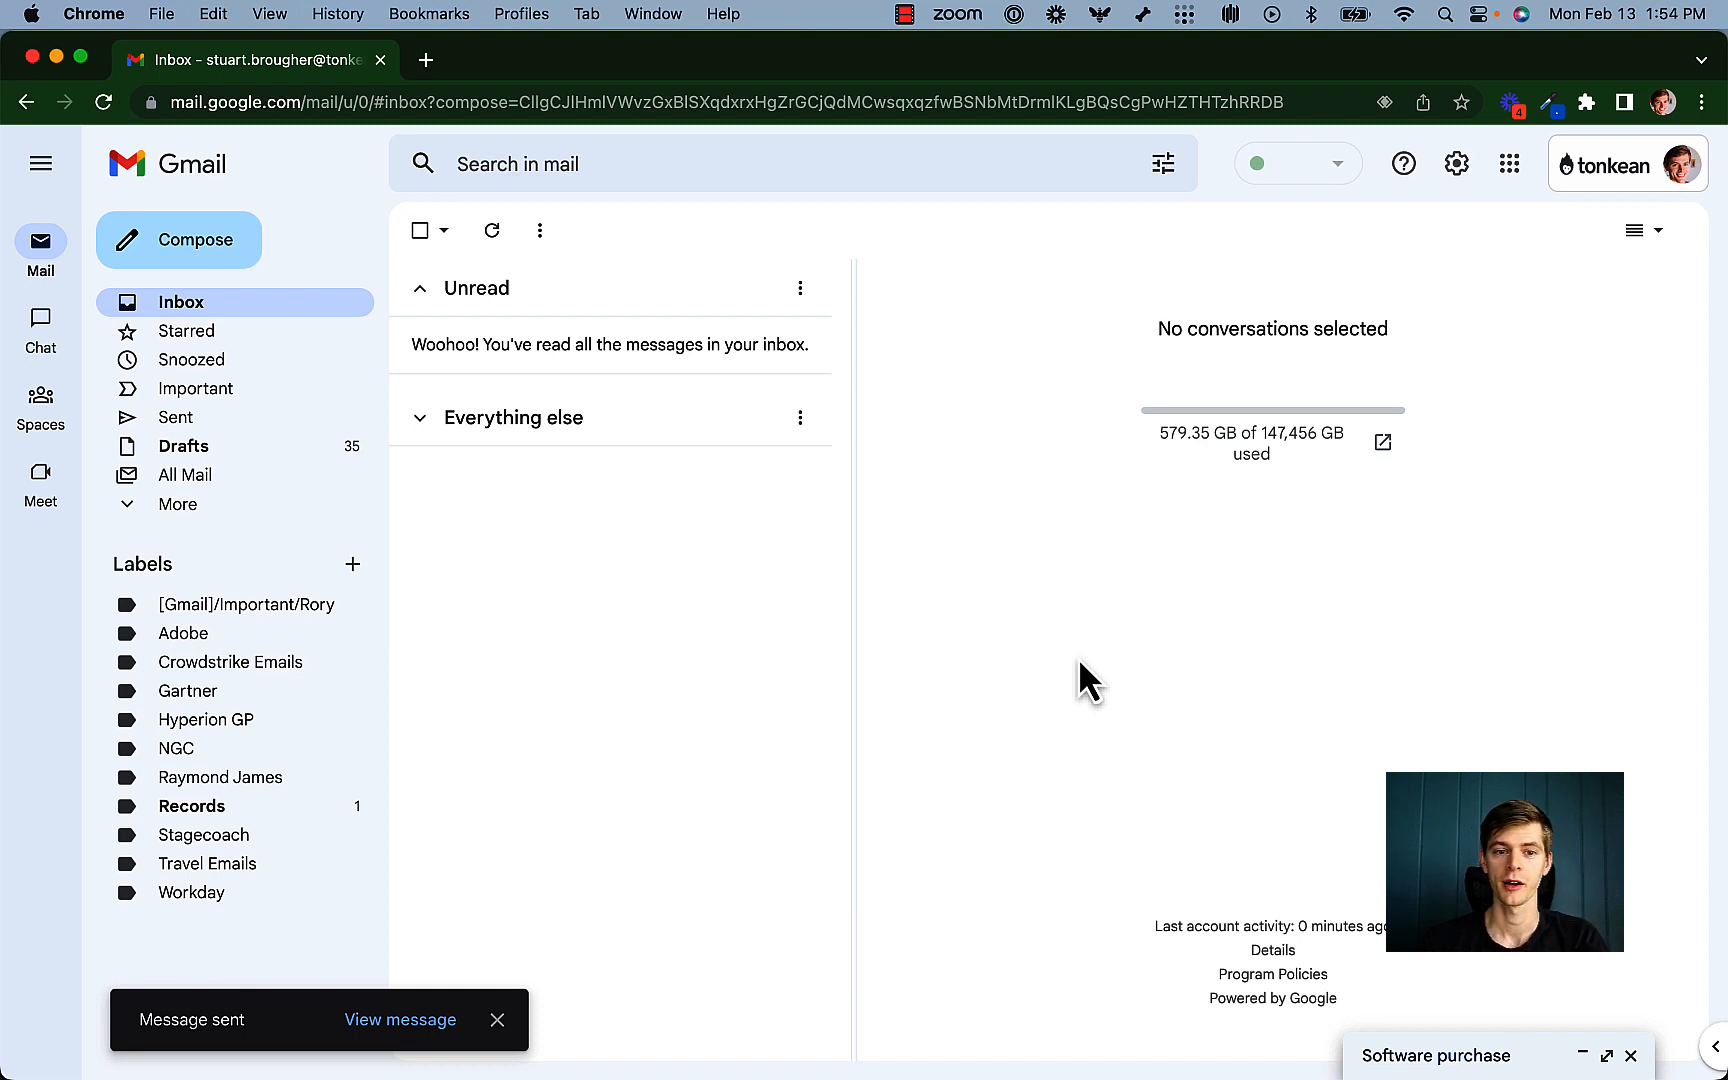
- Launch the Kickoff MNDA Workflow form from the reply to the sent NDA email and select the Genco Pura Olive Oil Company opportunity
left_click(396, 1022)
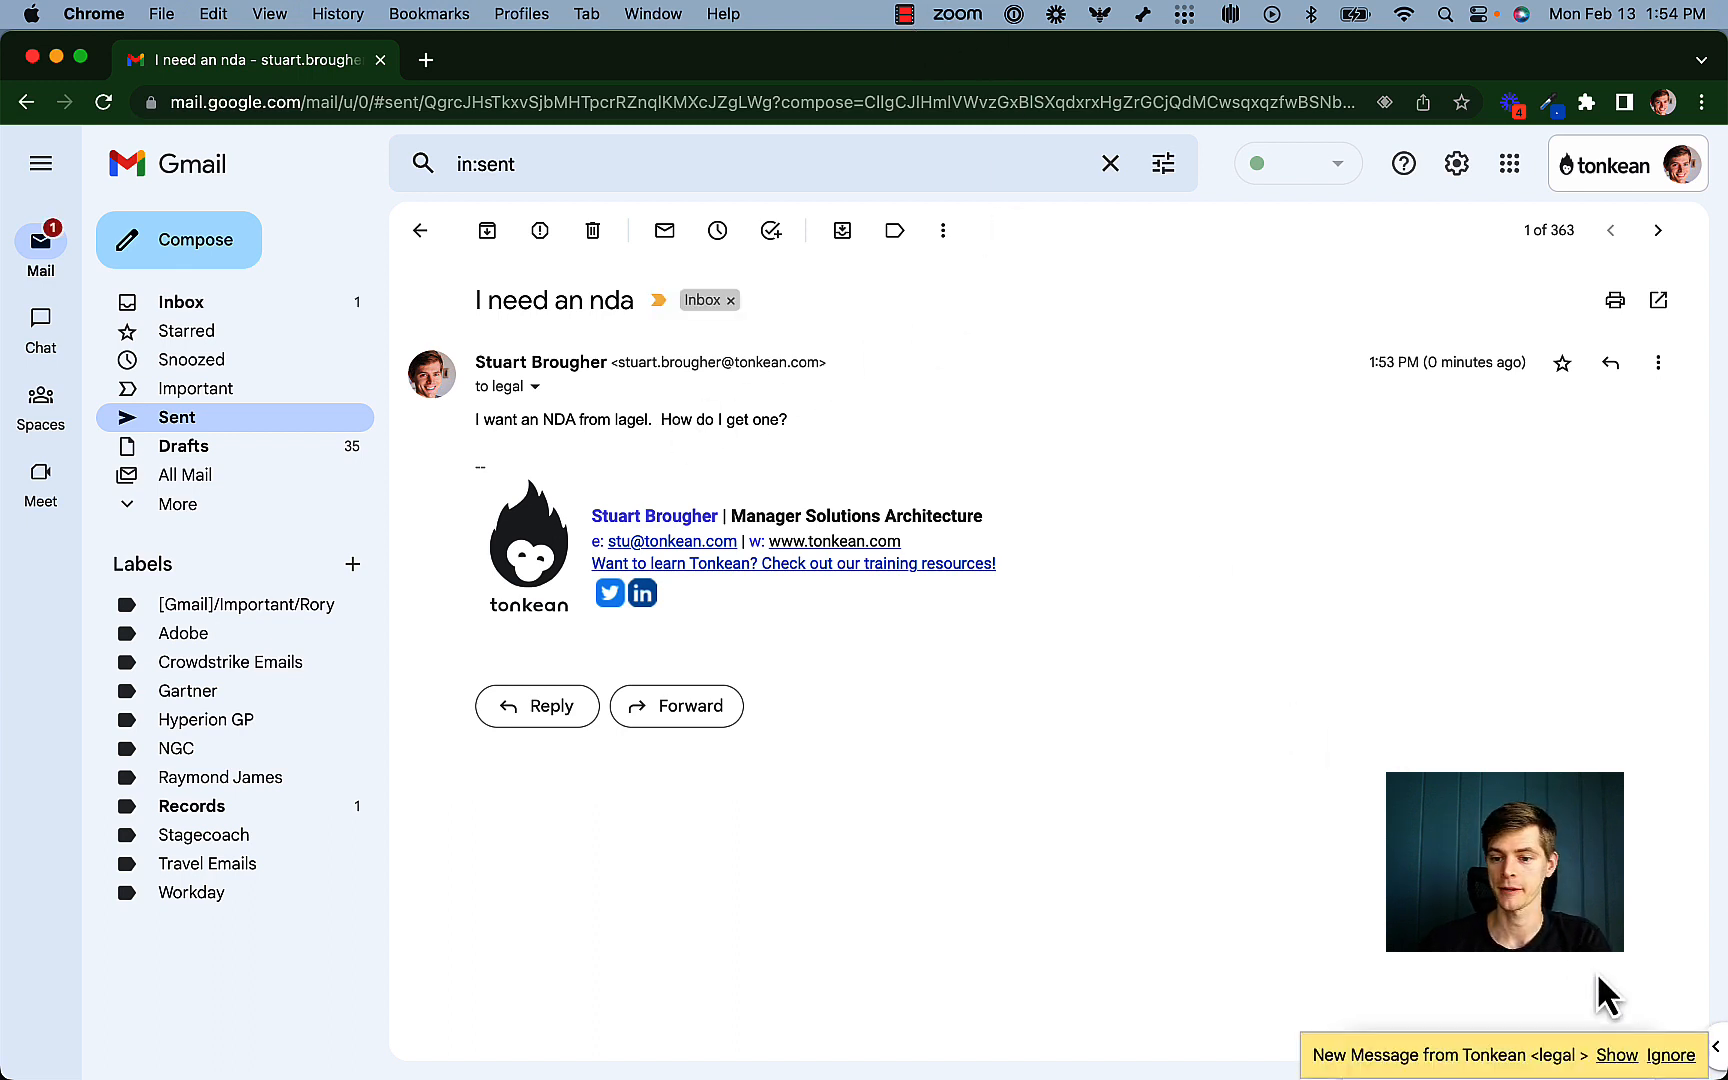
left_click(1616, 1055)
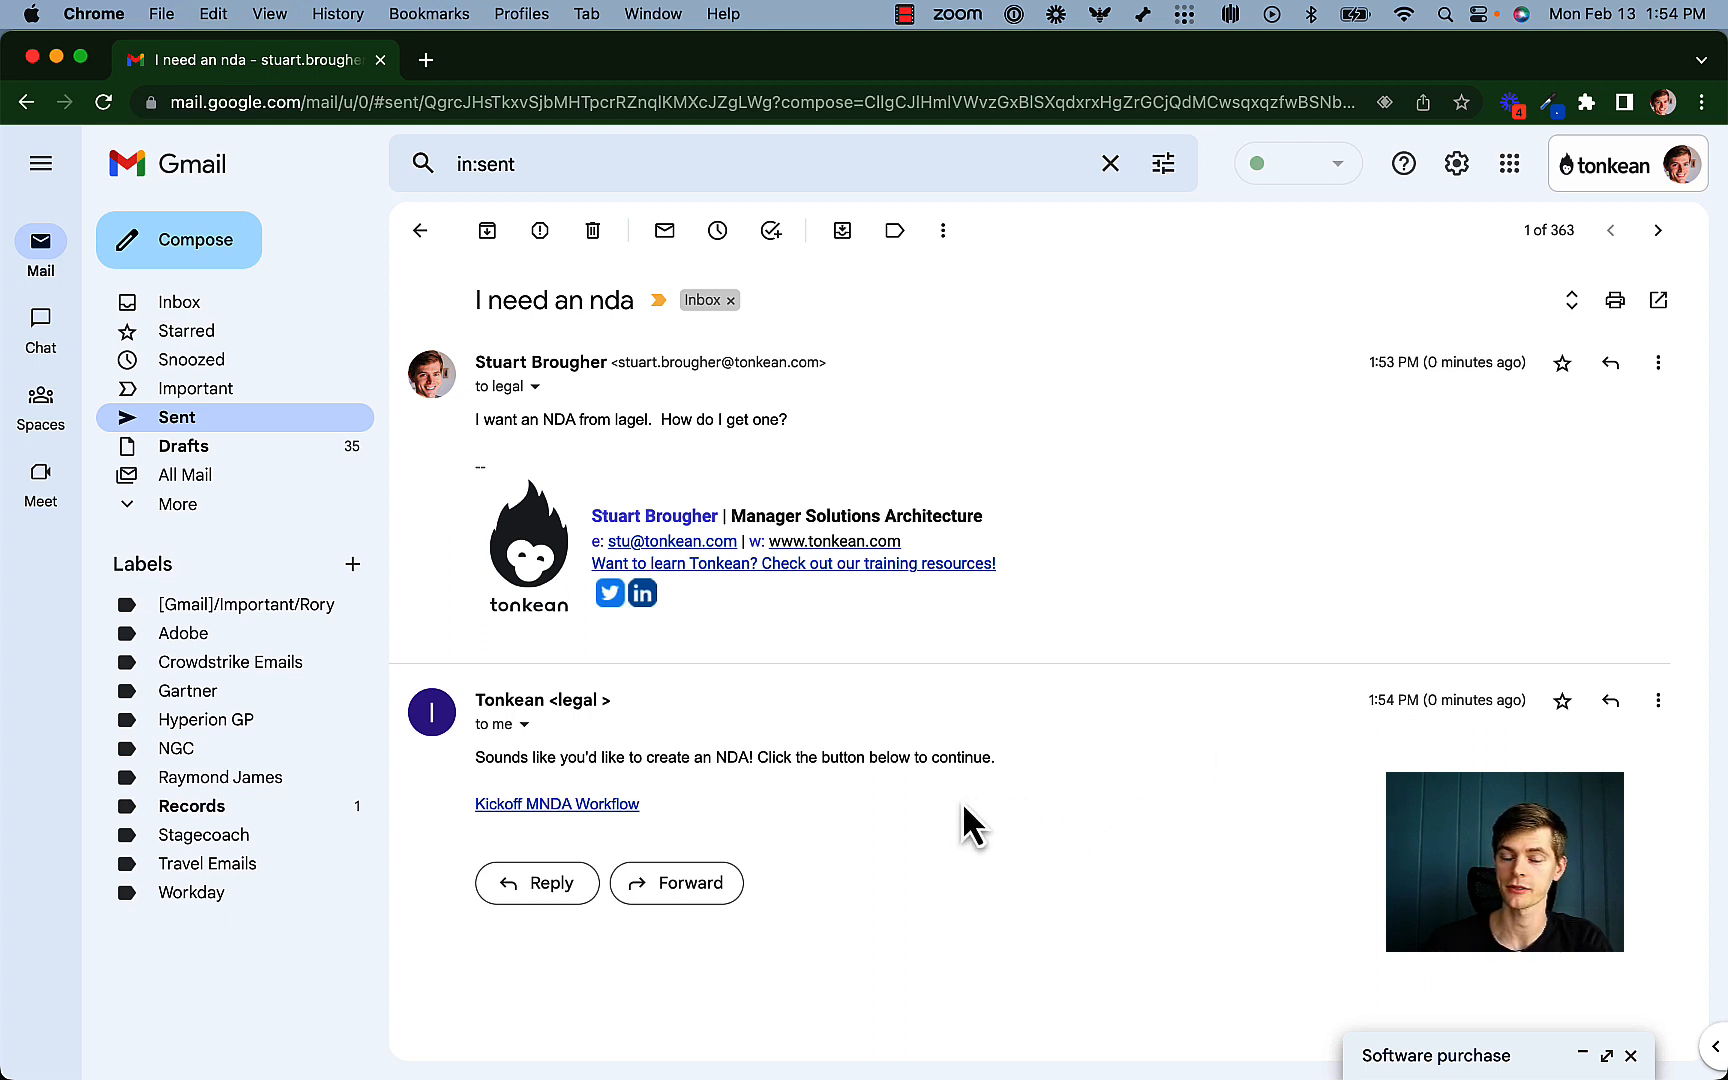
left_click(603, 808)
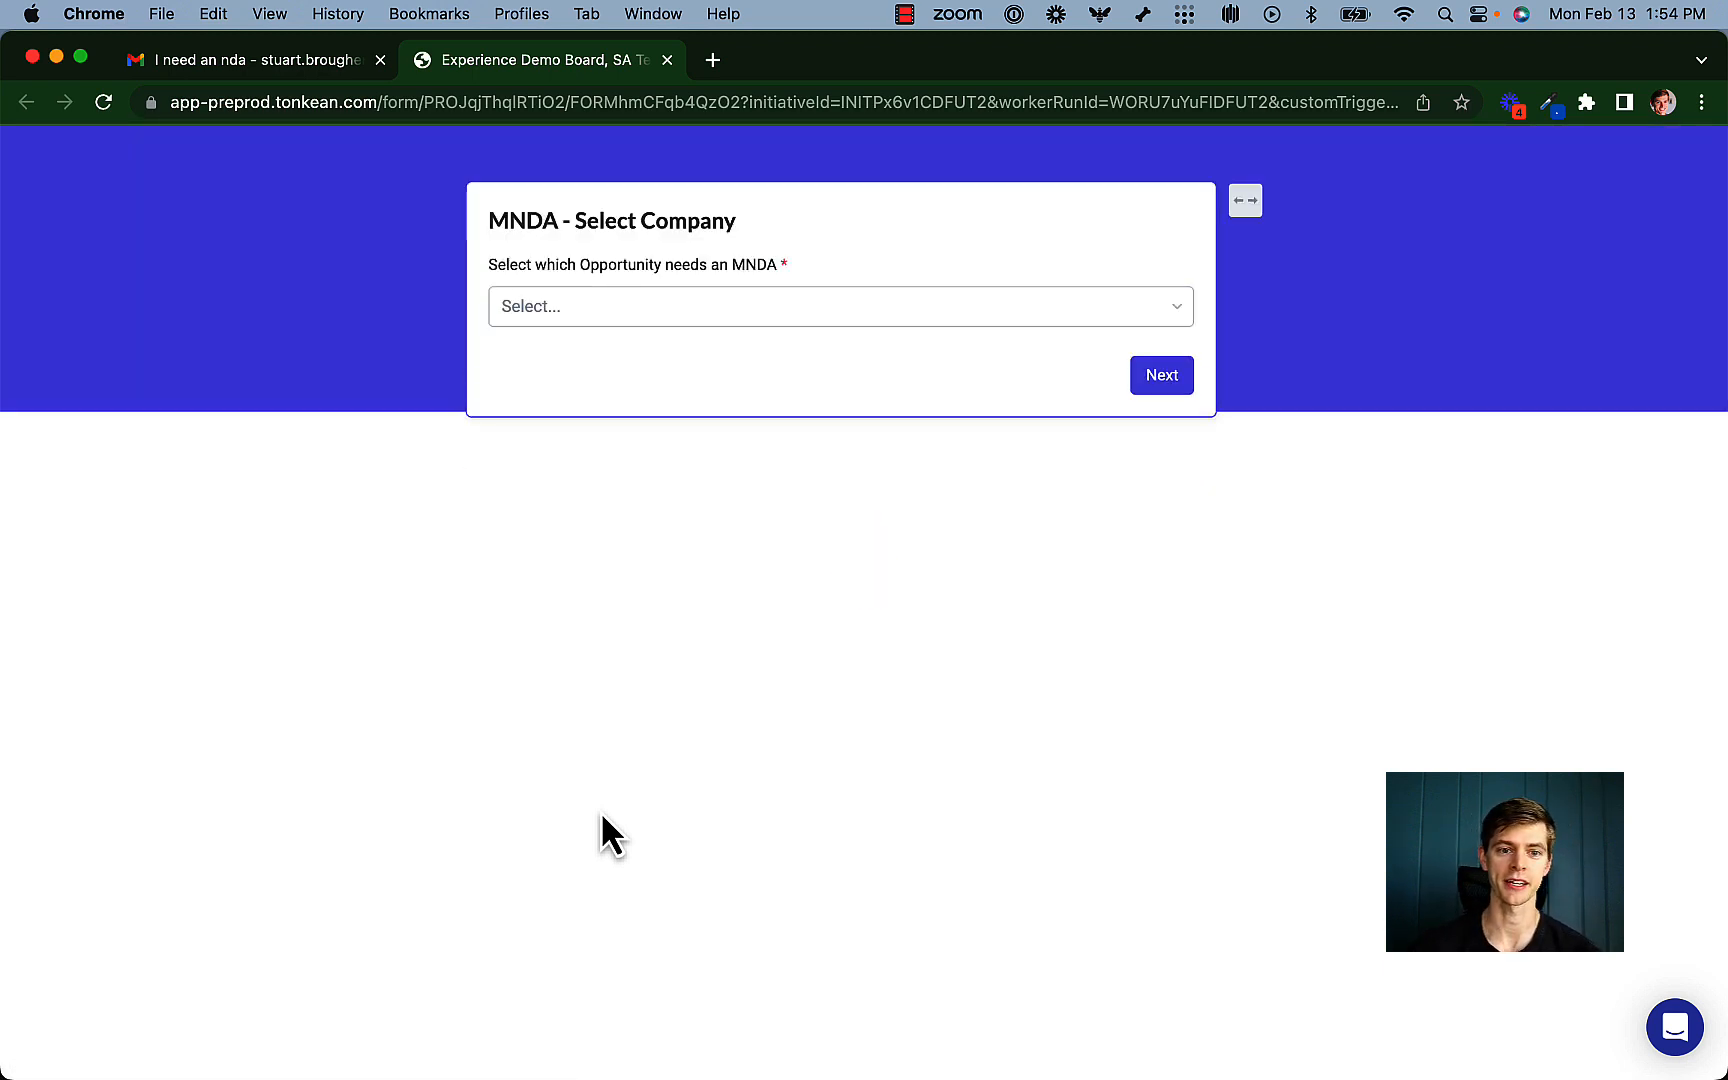
left_click(678, 320)
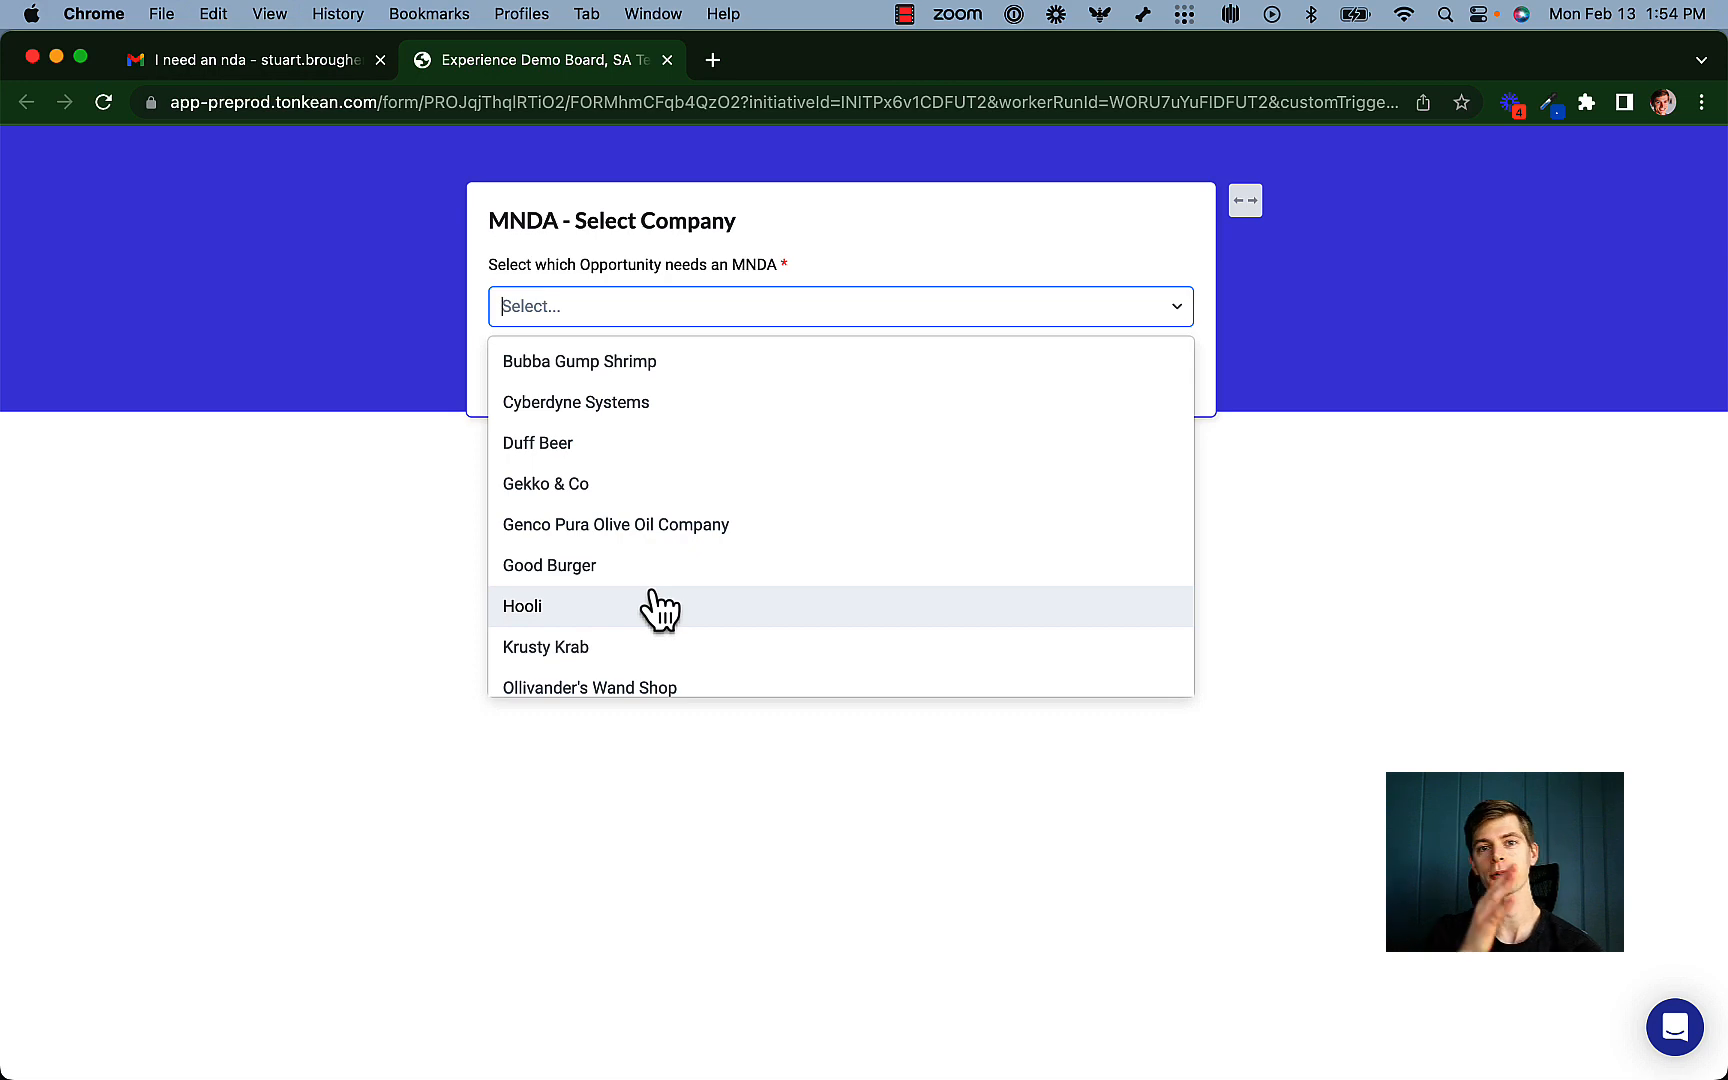
left_click(680, 530)
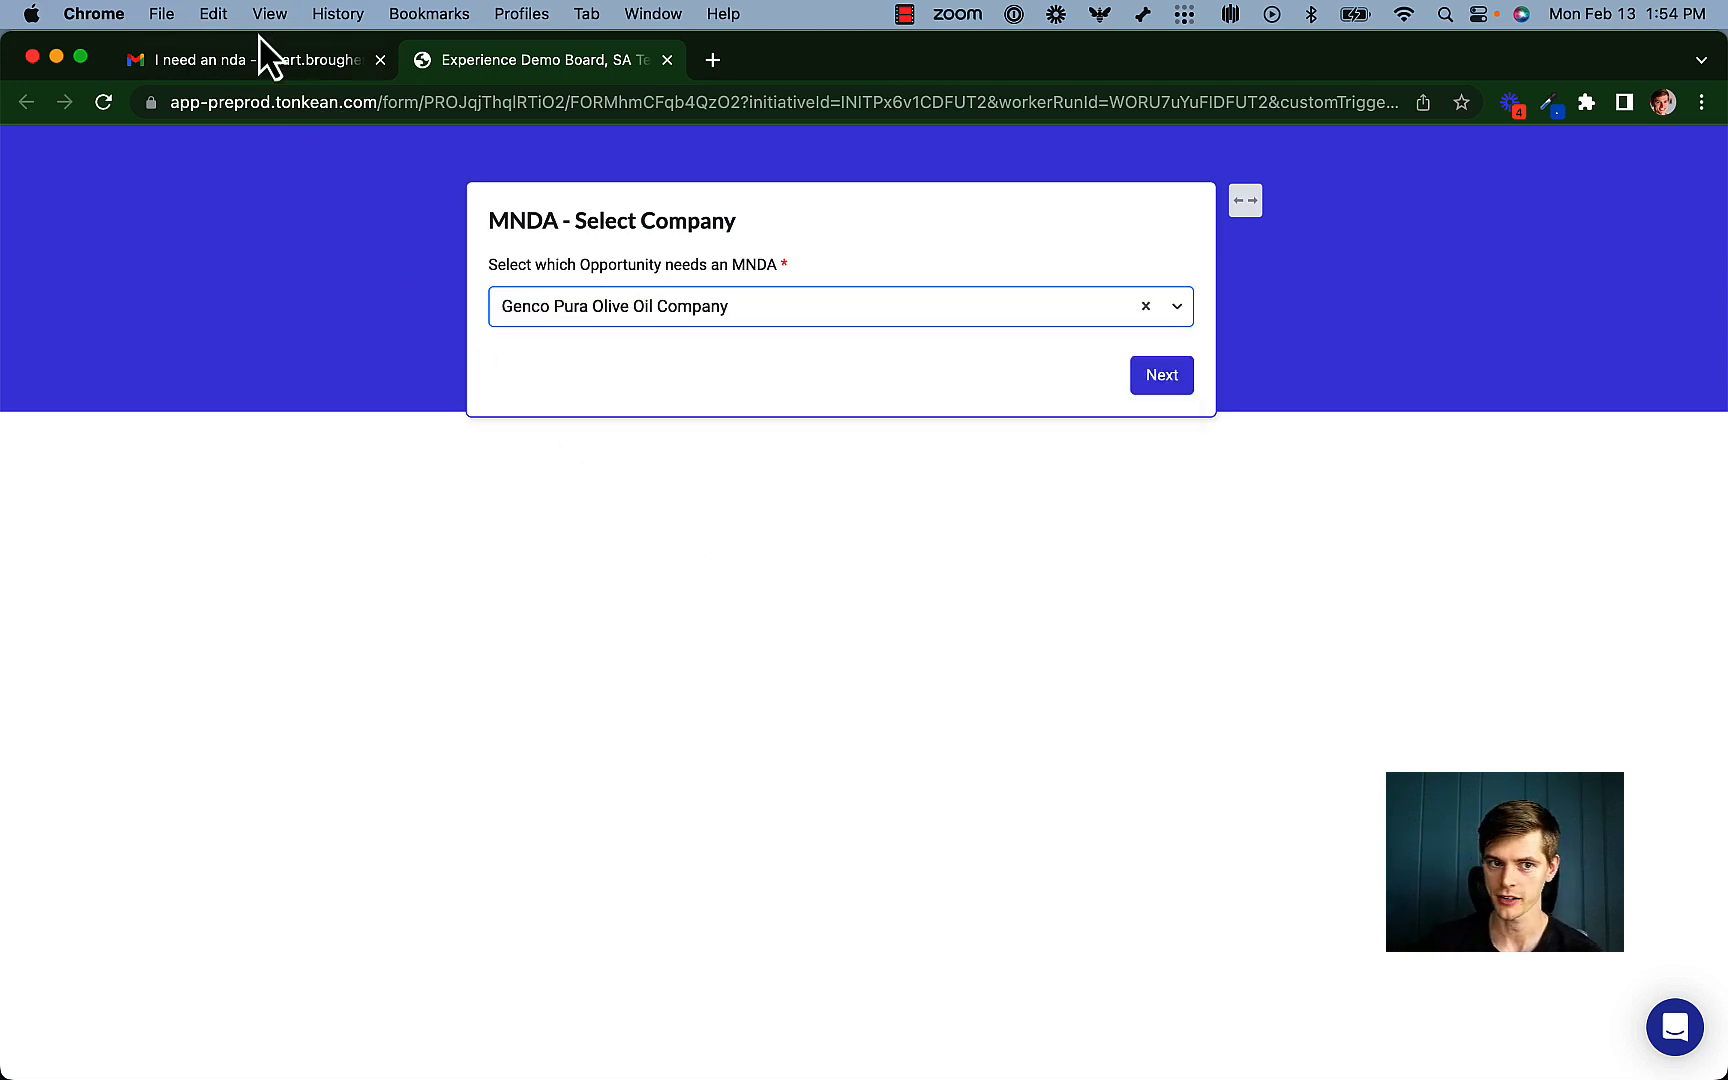
- Return to the Email Intake module, switch it to the Production version and close its Fields view
key("ctrl+Right")
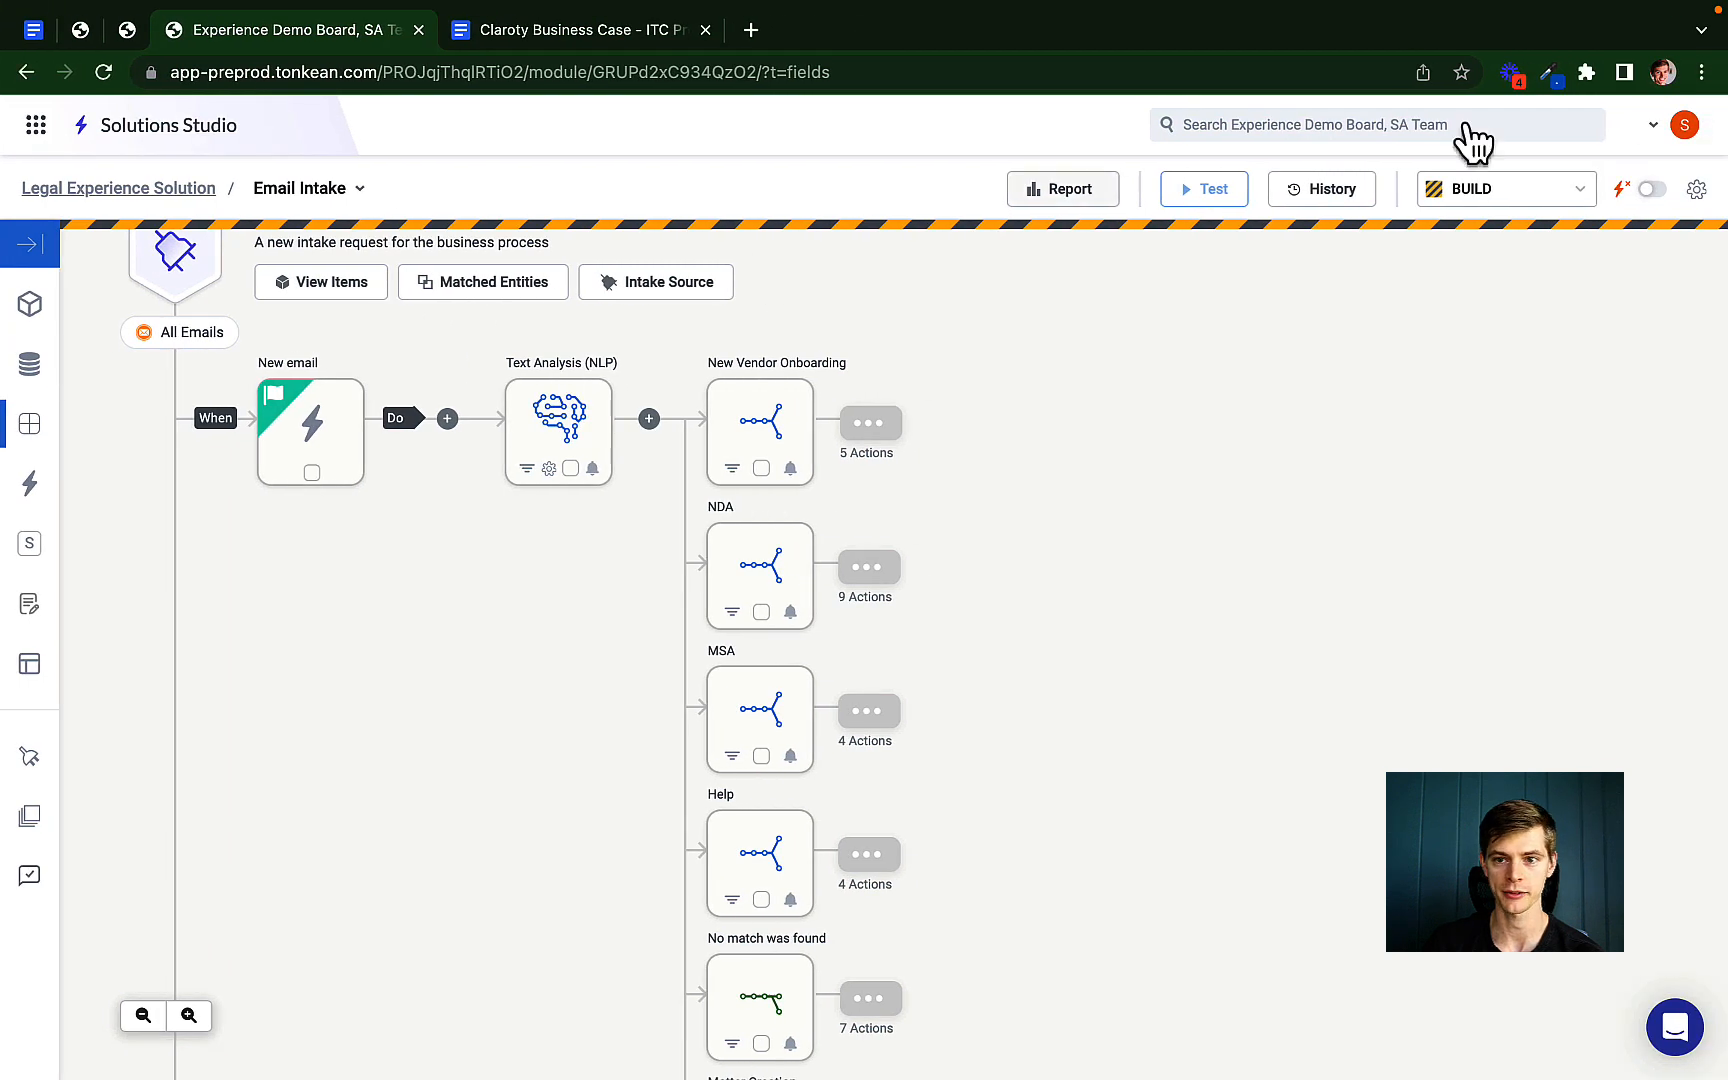
left_click(1452, 198)
left_click(1478, 266)
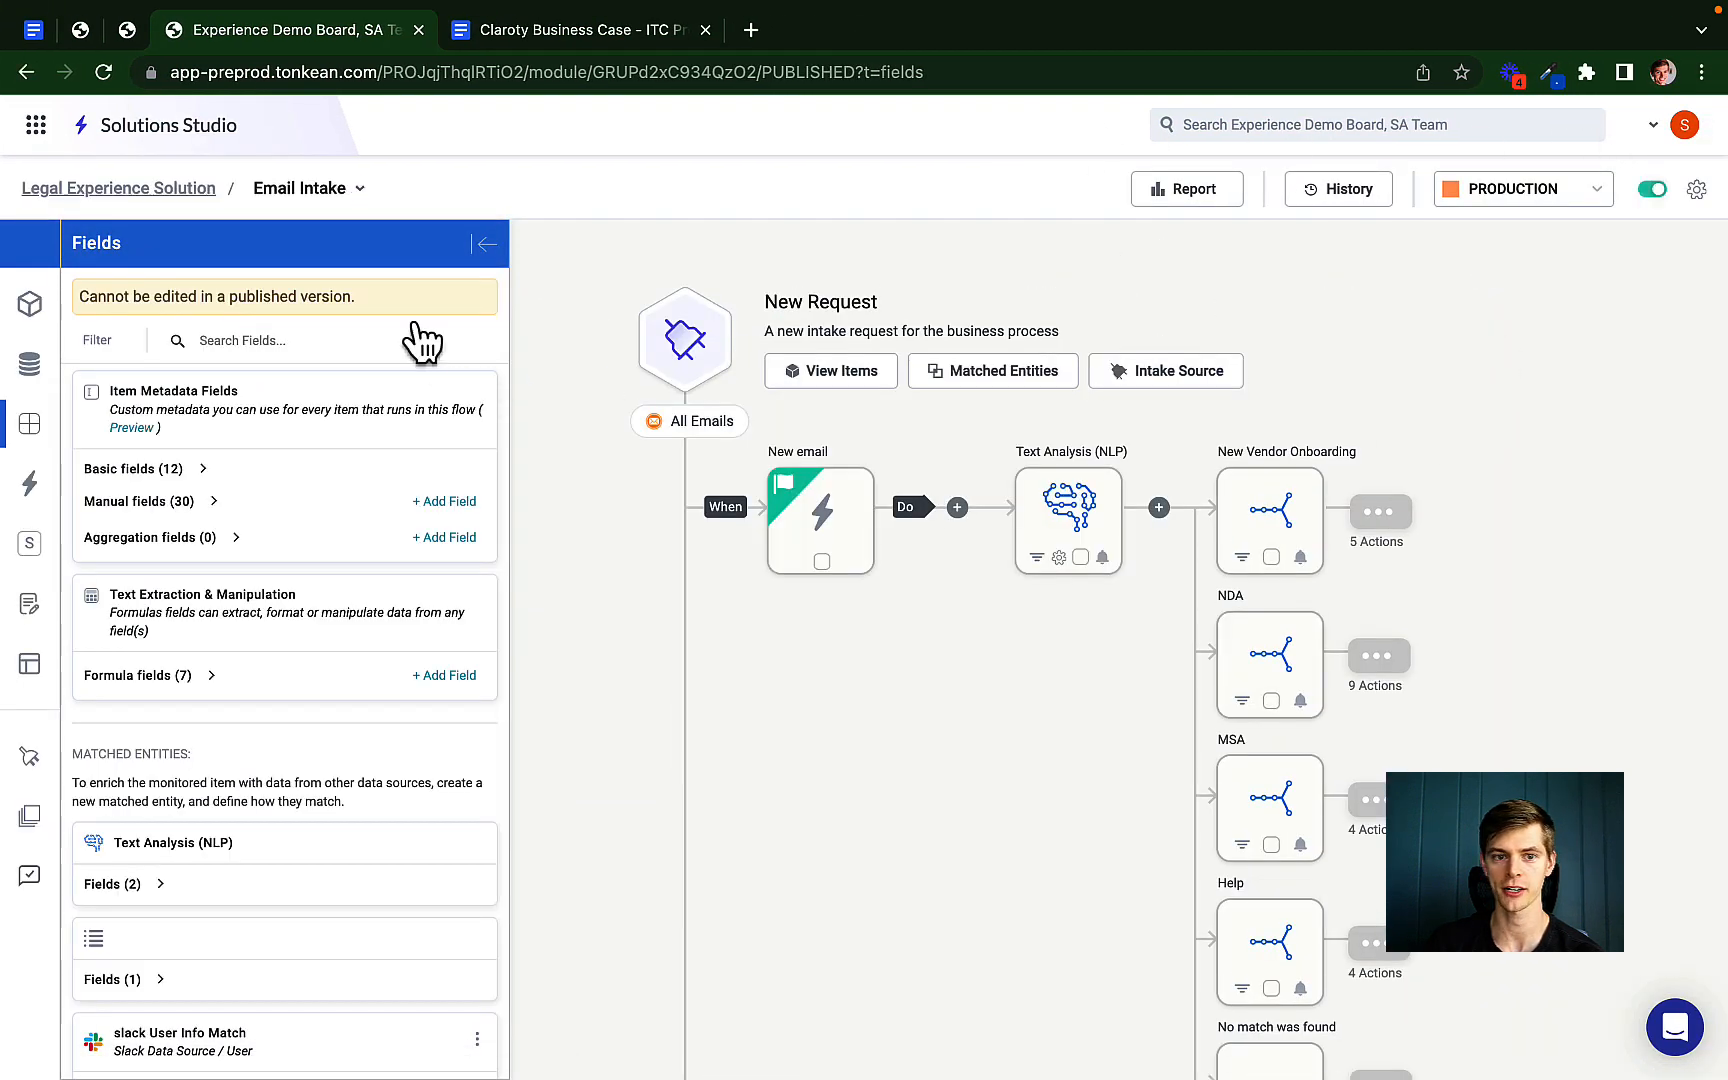
left_click(487, 244)
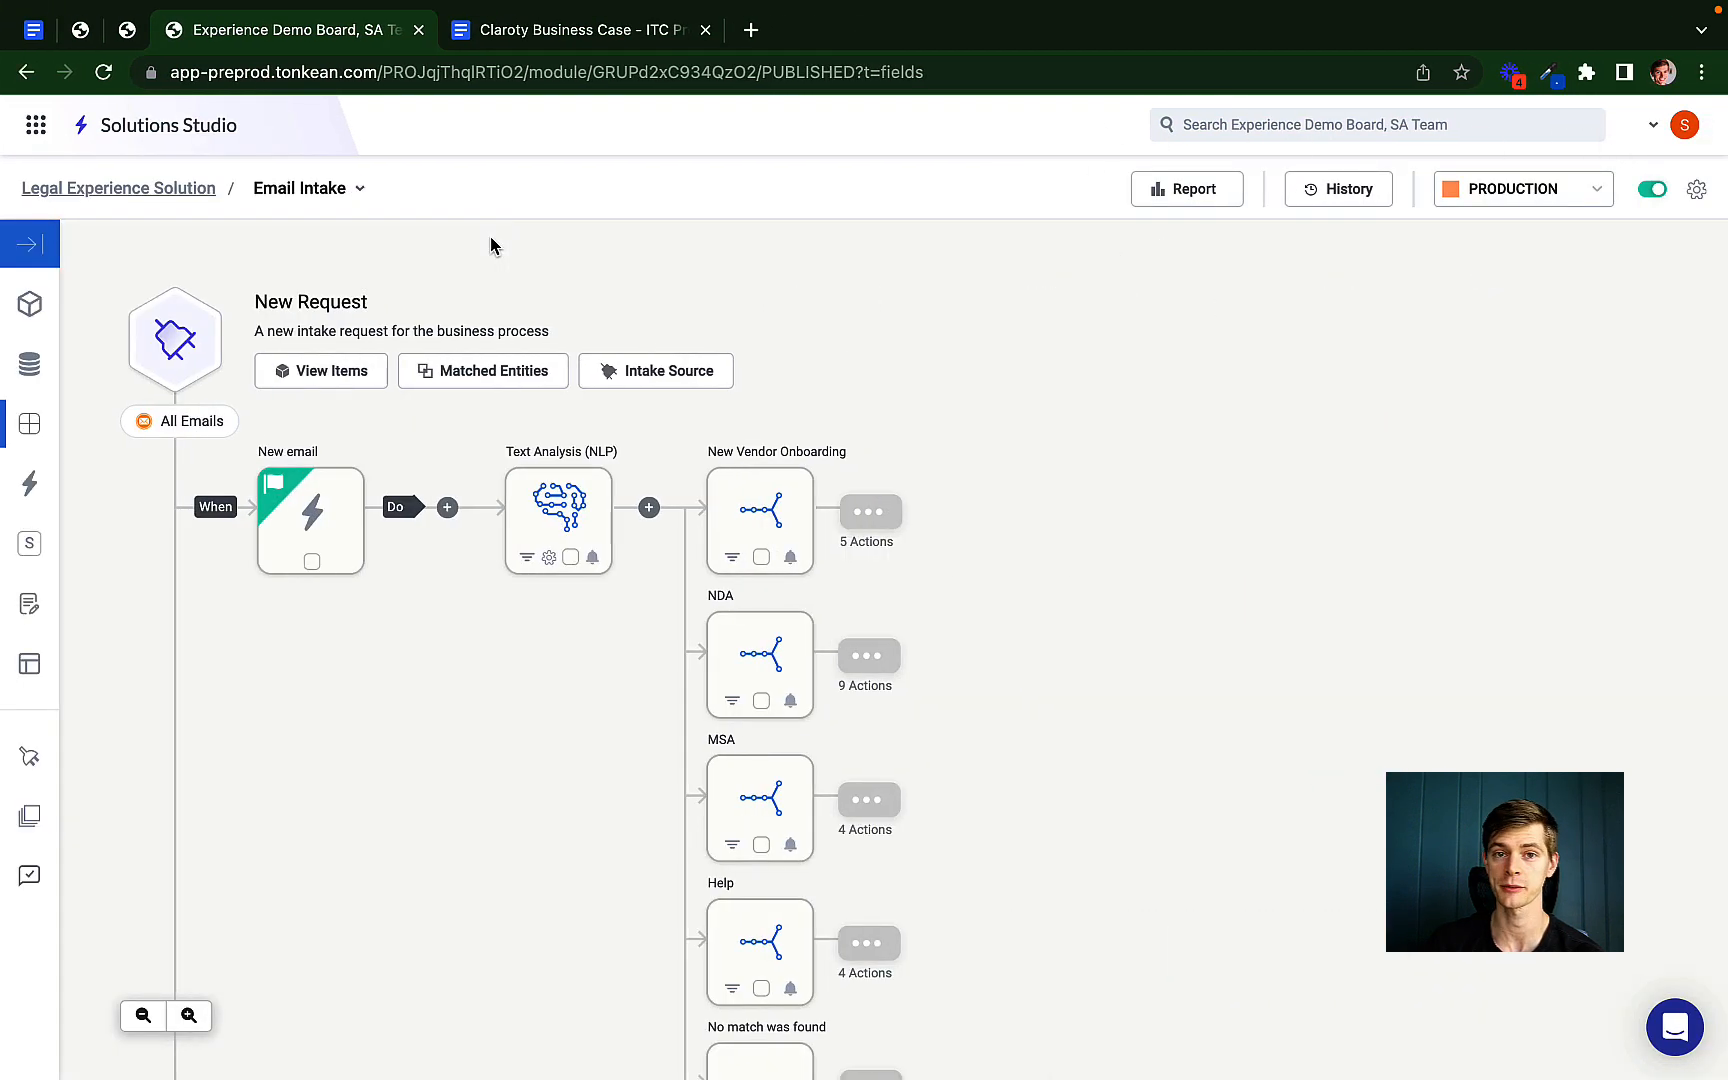
- Open the module's history and examine the Update Status inline action's field values in the new email flow run, highlighting the sender's email
left_click(1320, 203)
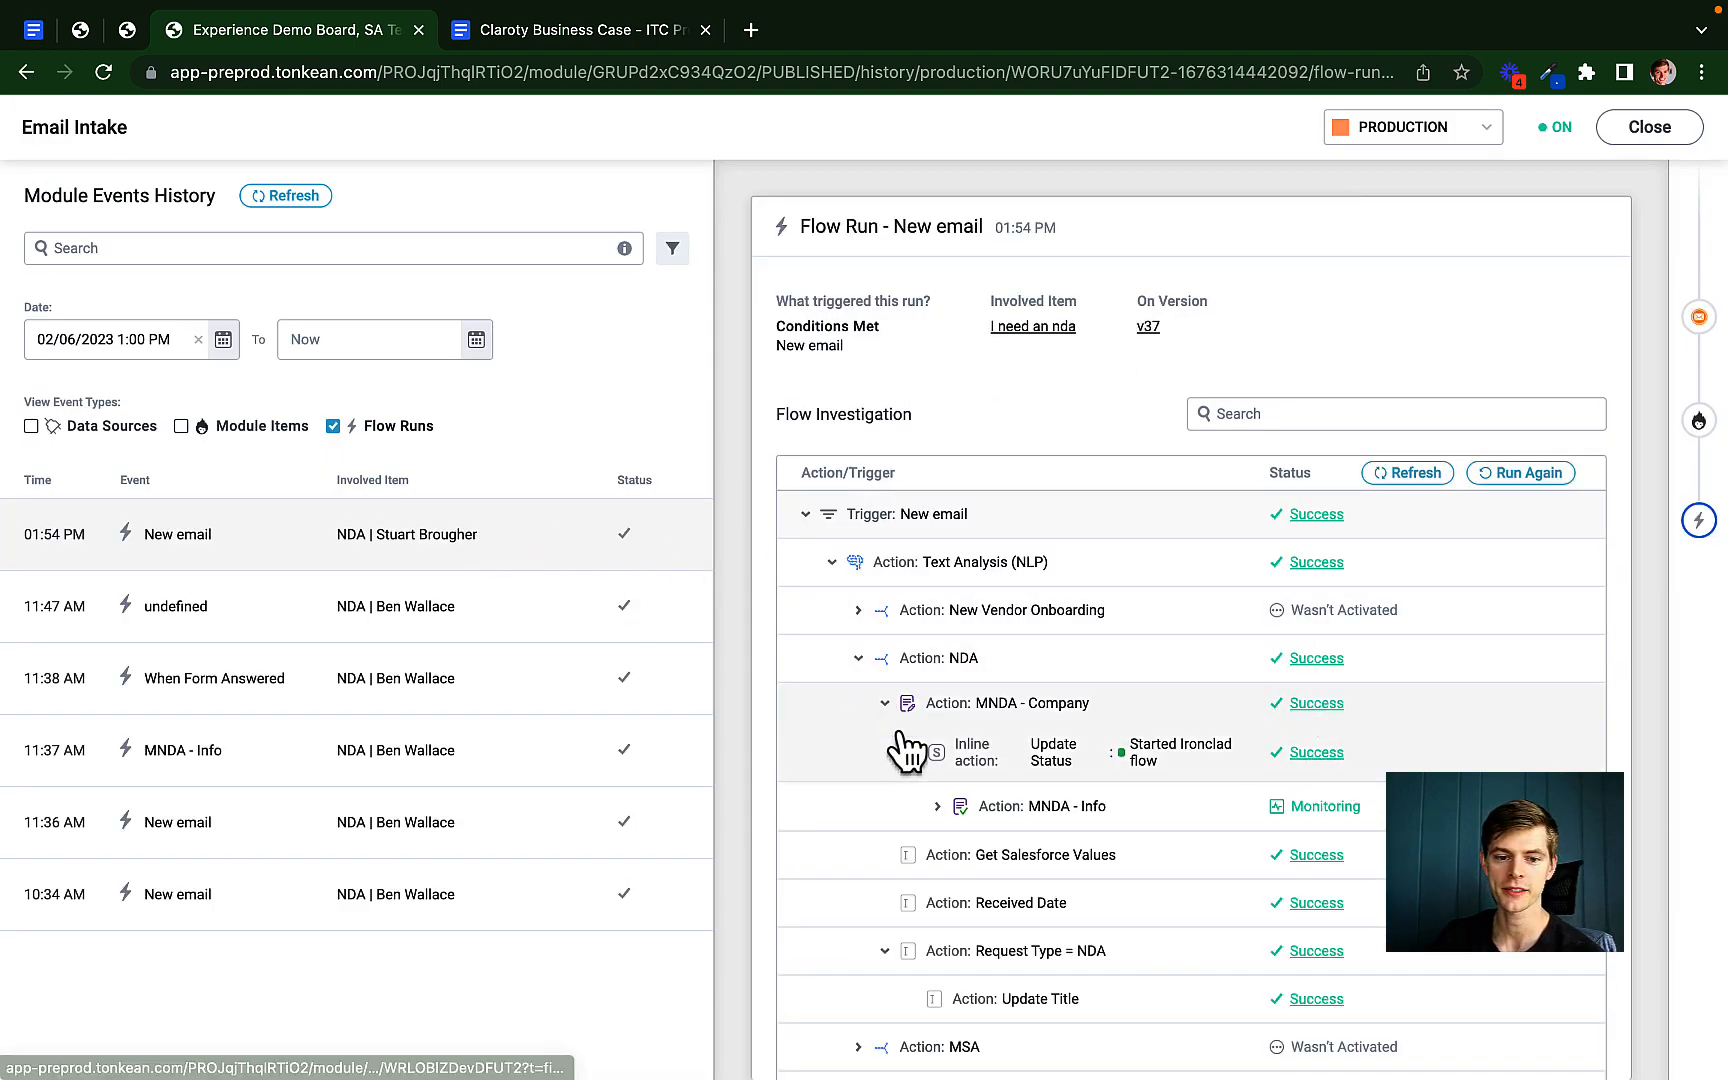
left_click(1310, 753)
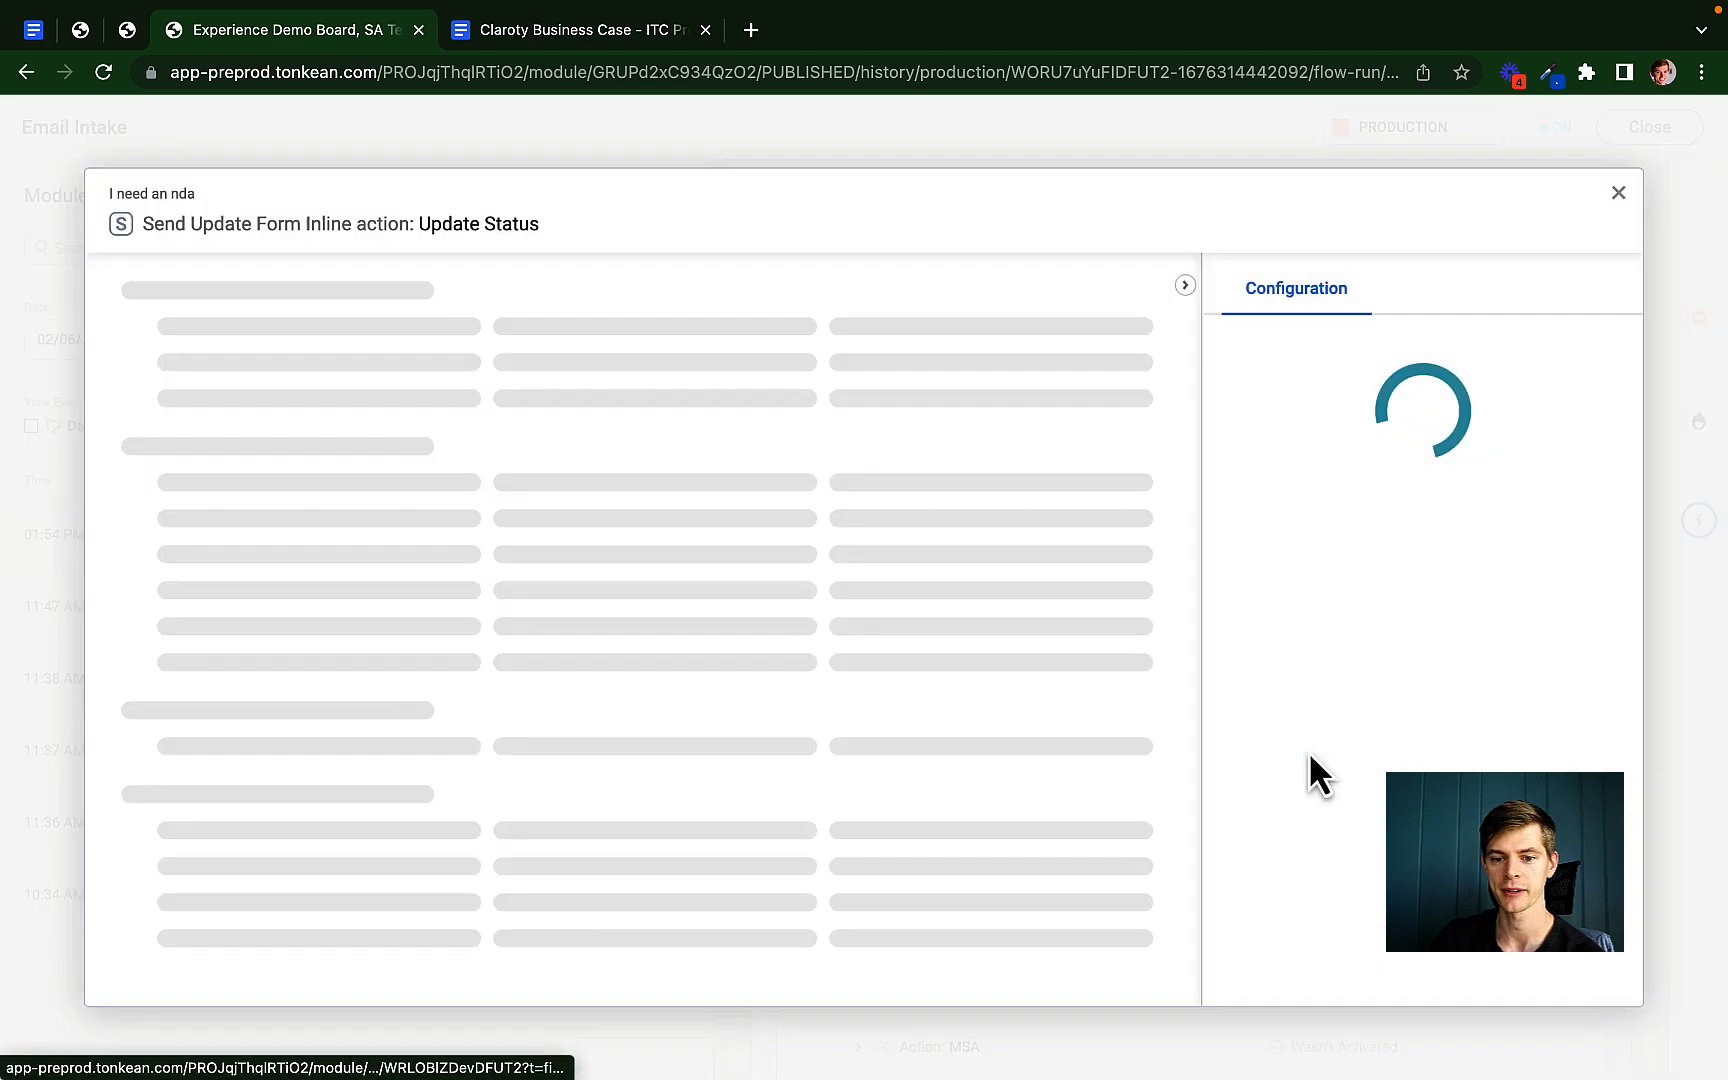
scroll(985, 650, "down", 3)
scroll(985, 652, "down", 2)
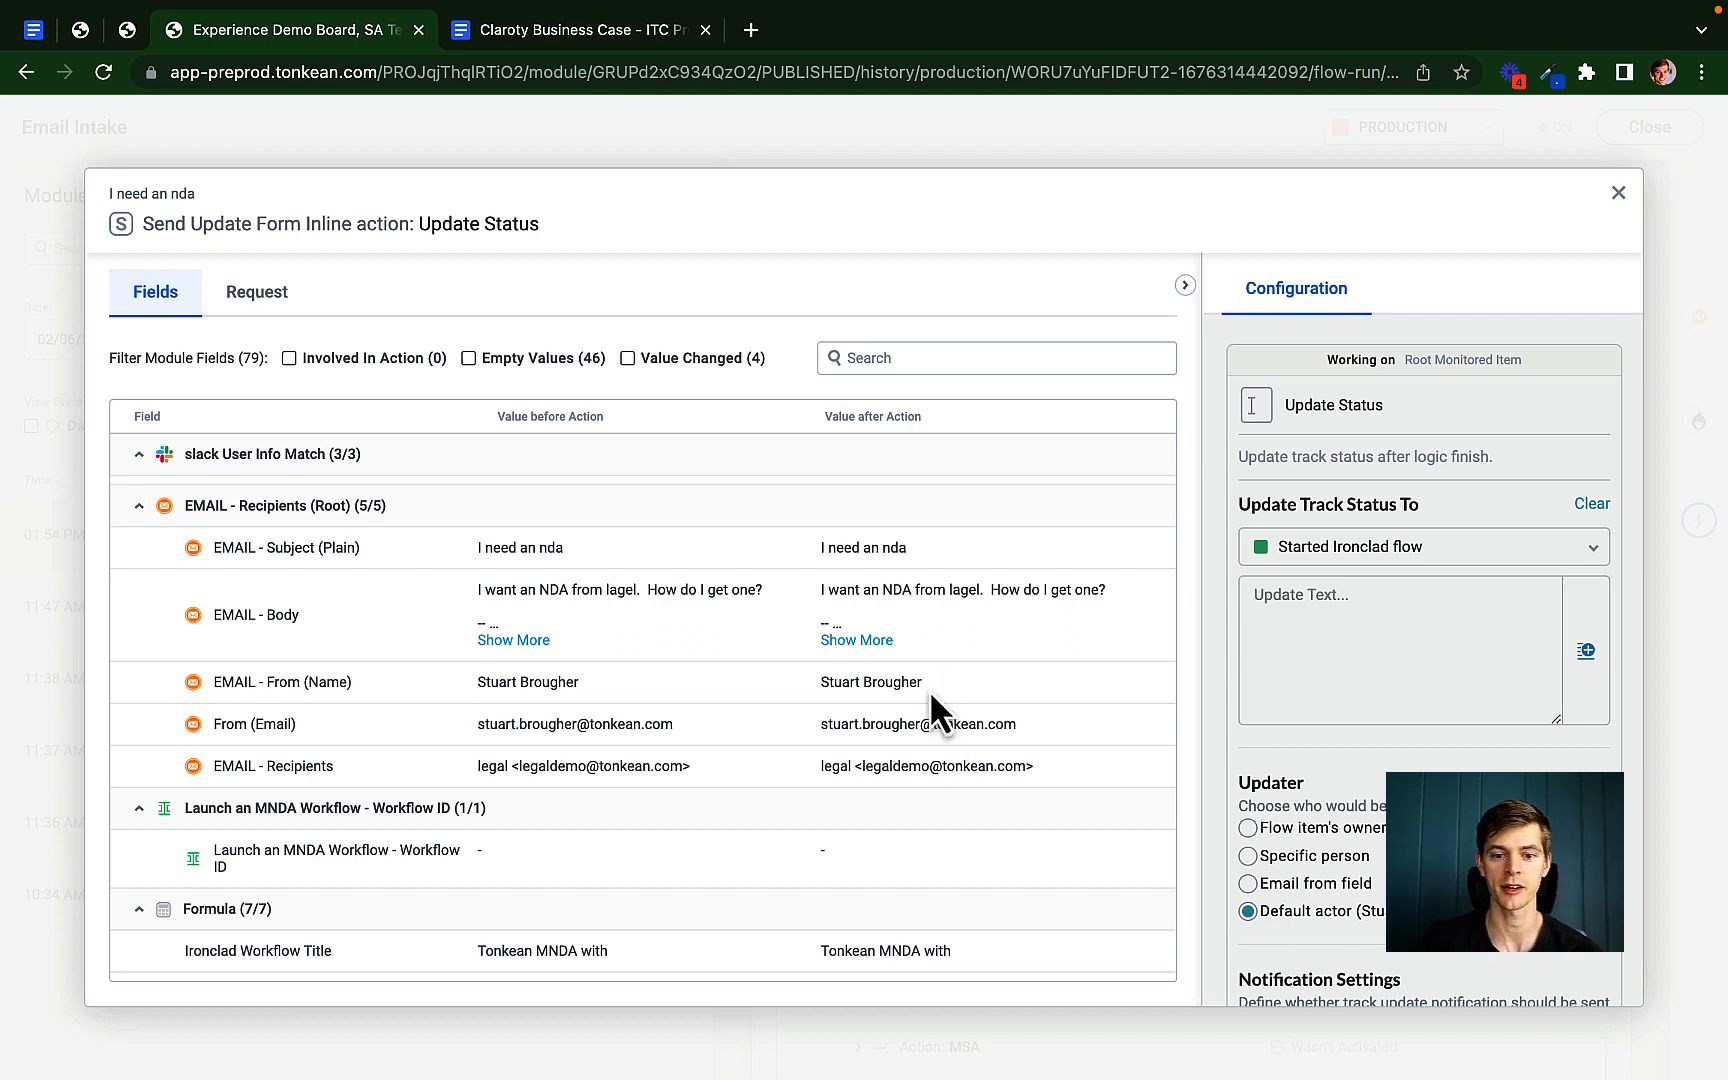
left_click_drag(929, 688, 1088, 738)
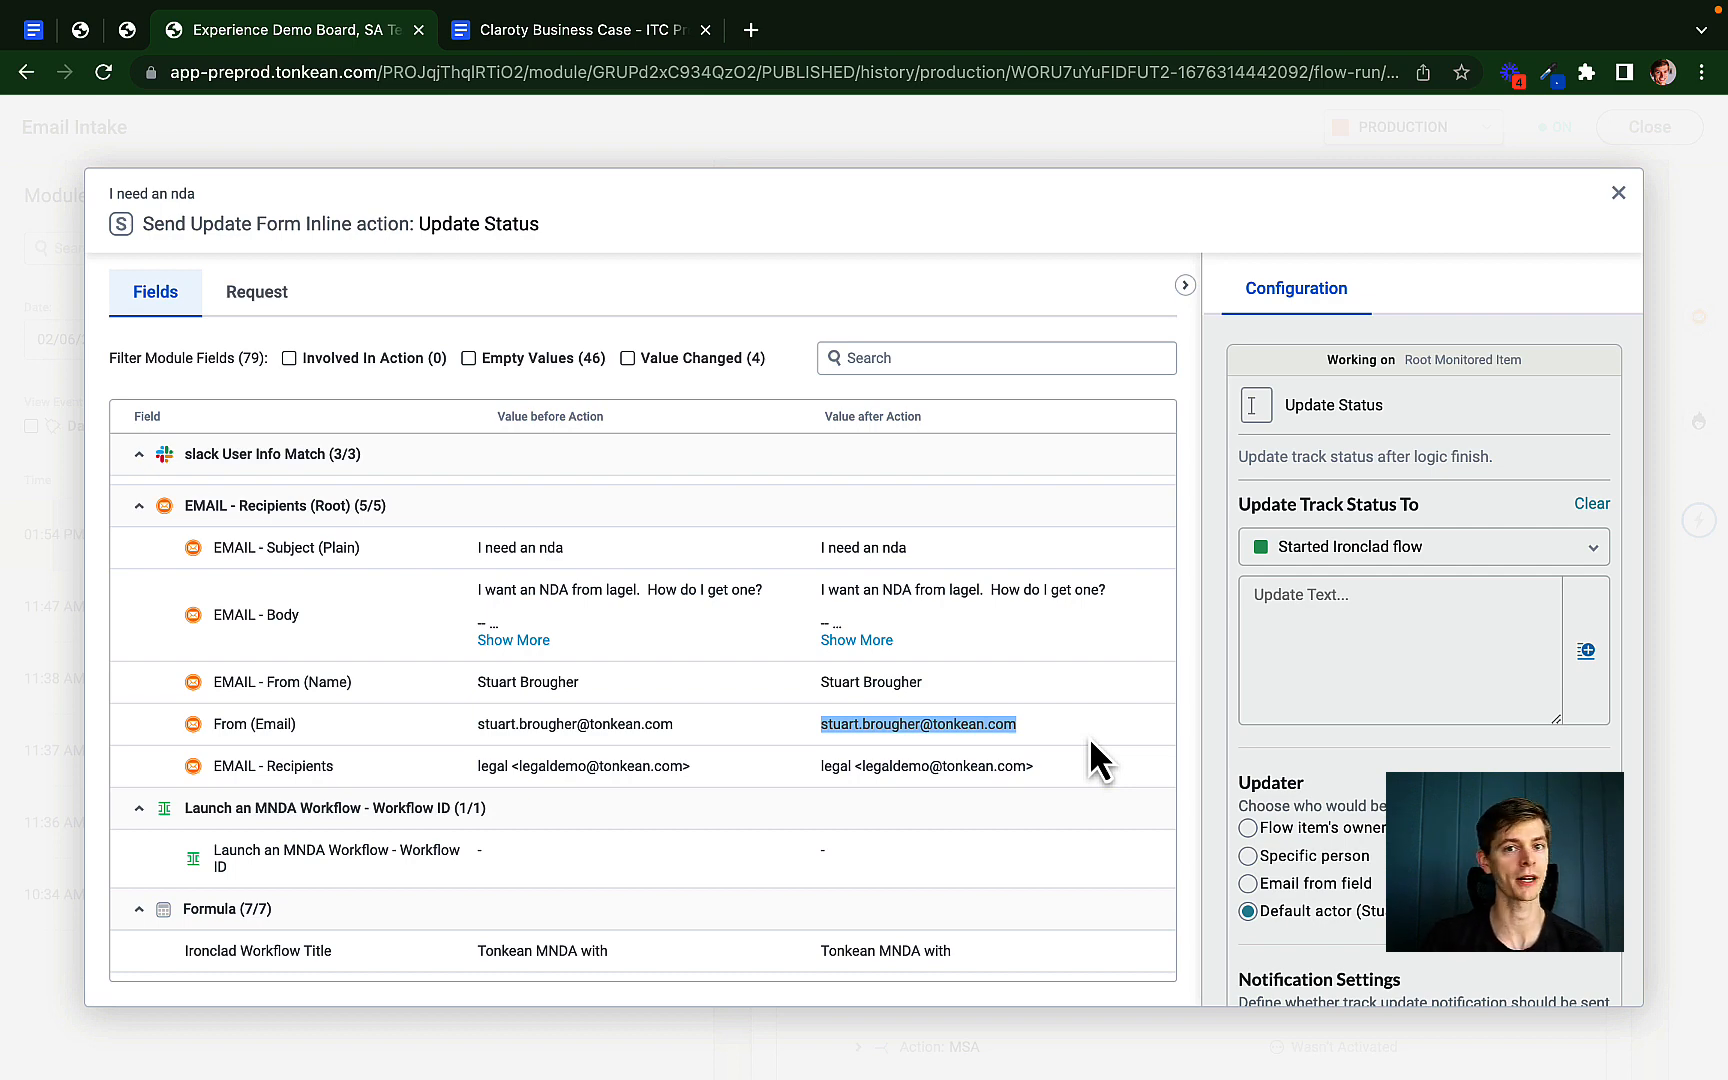
- Return to the MNDA form, submit the selected company and create the MNDA with the prefilled Salesforce information
key("ctrl+Left")
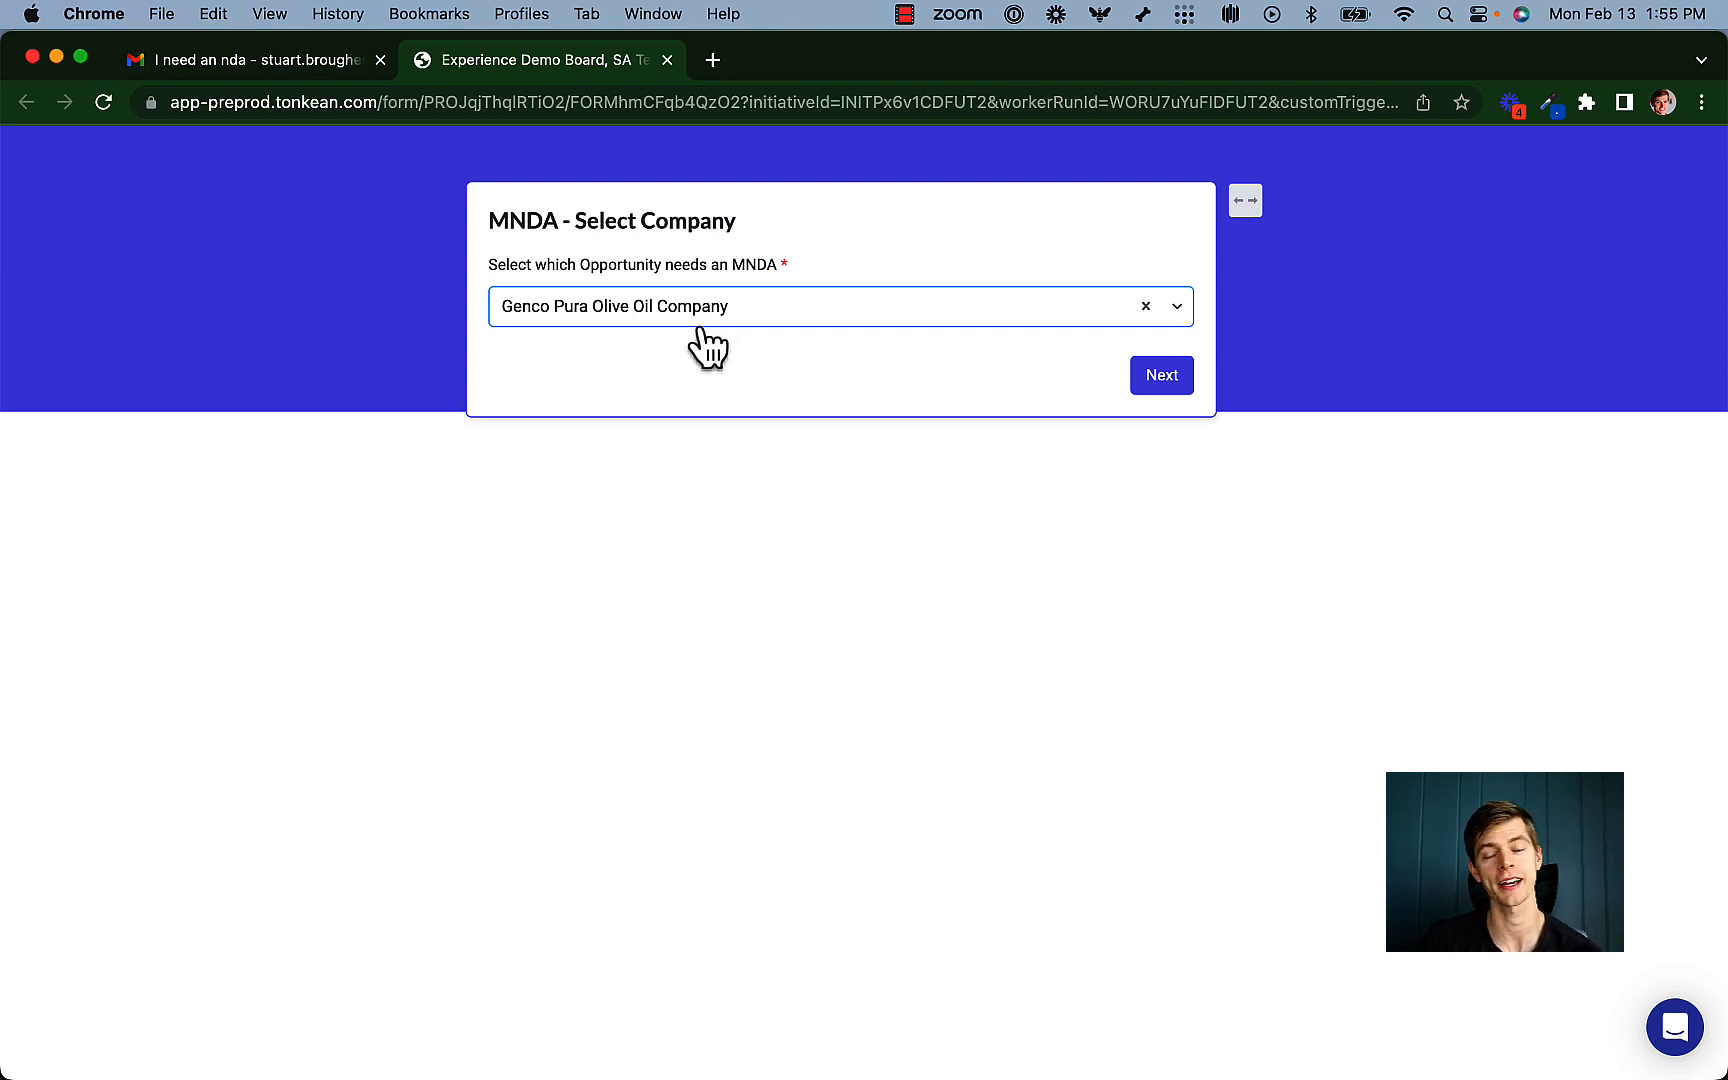
left_click(586, 260)
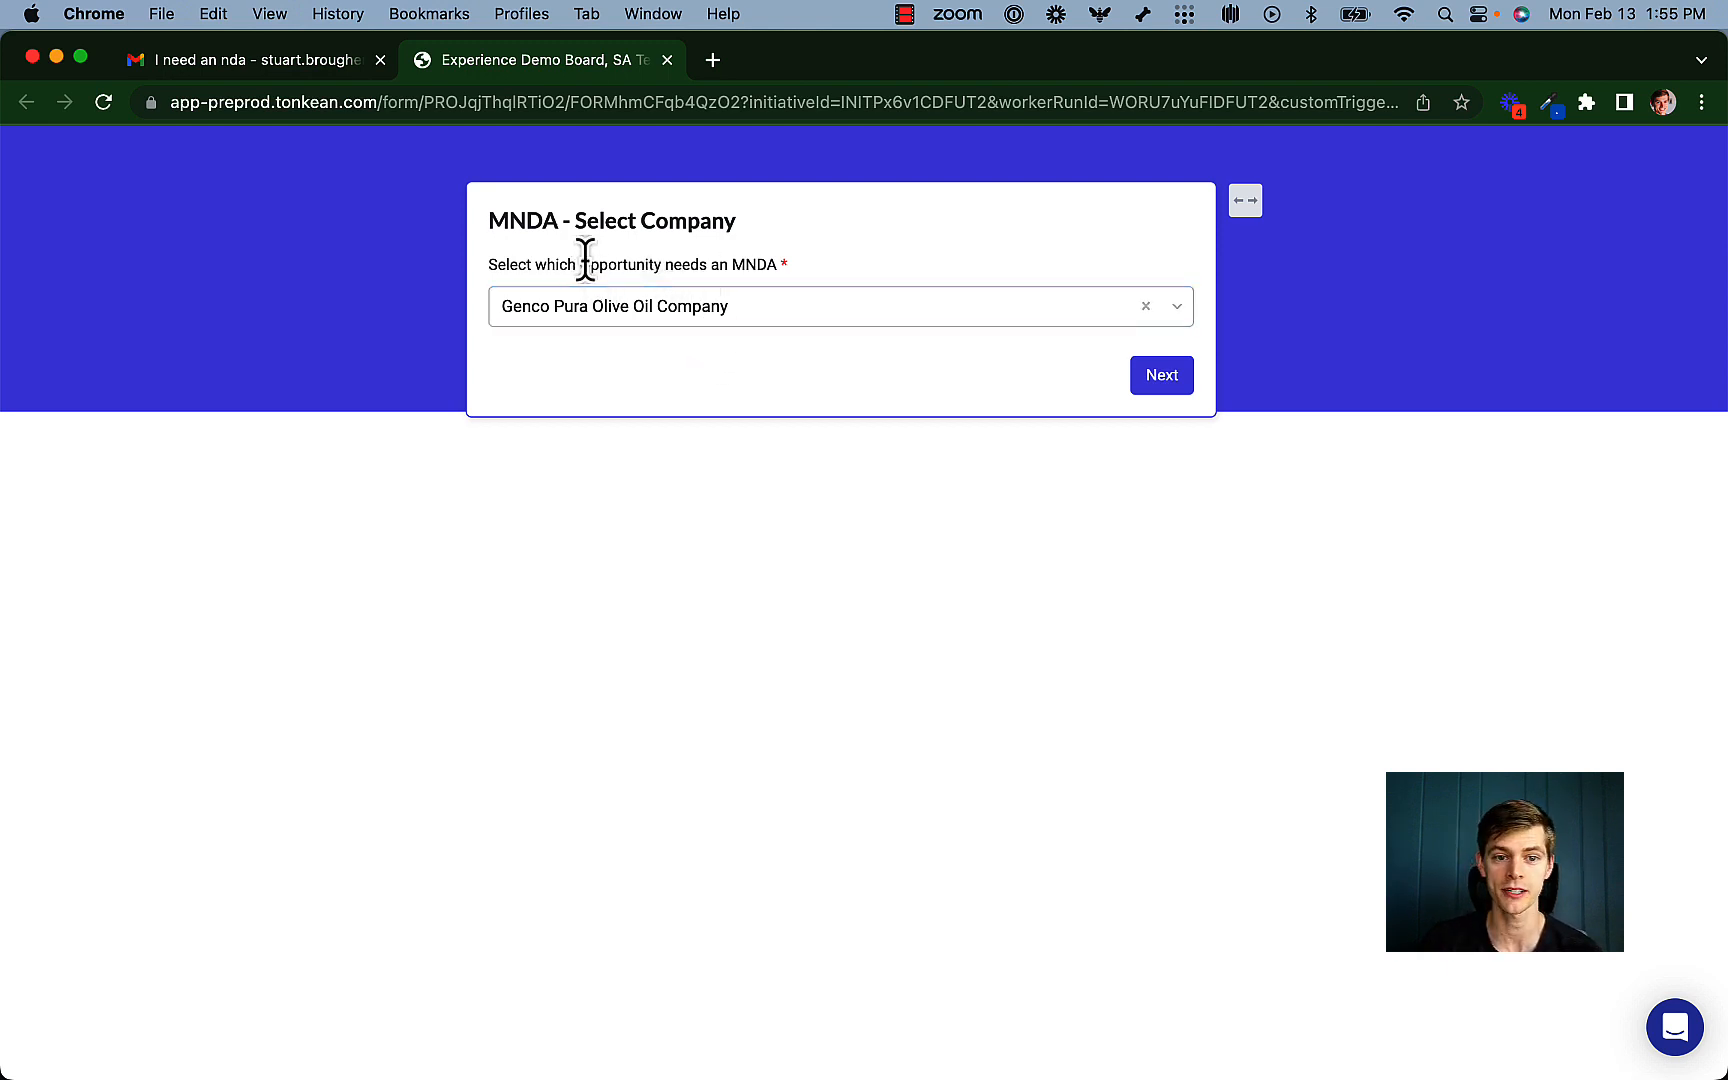
left_click(1163, 378)
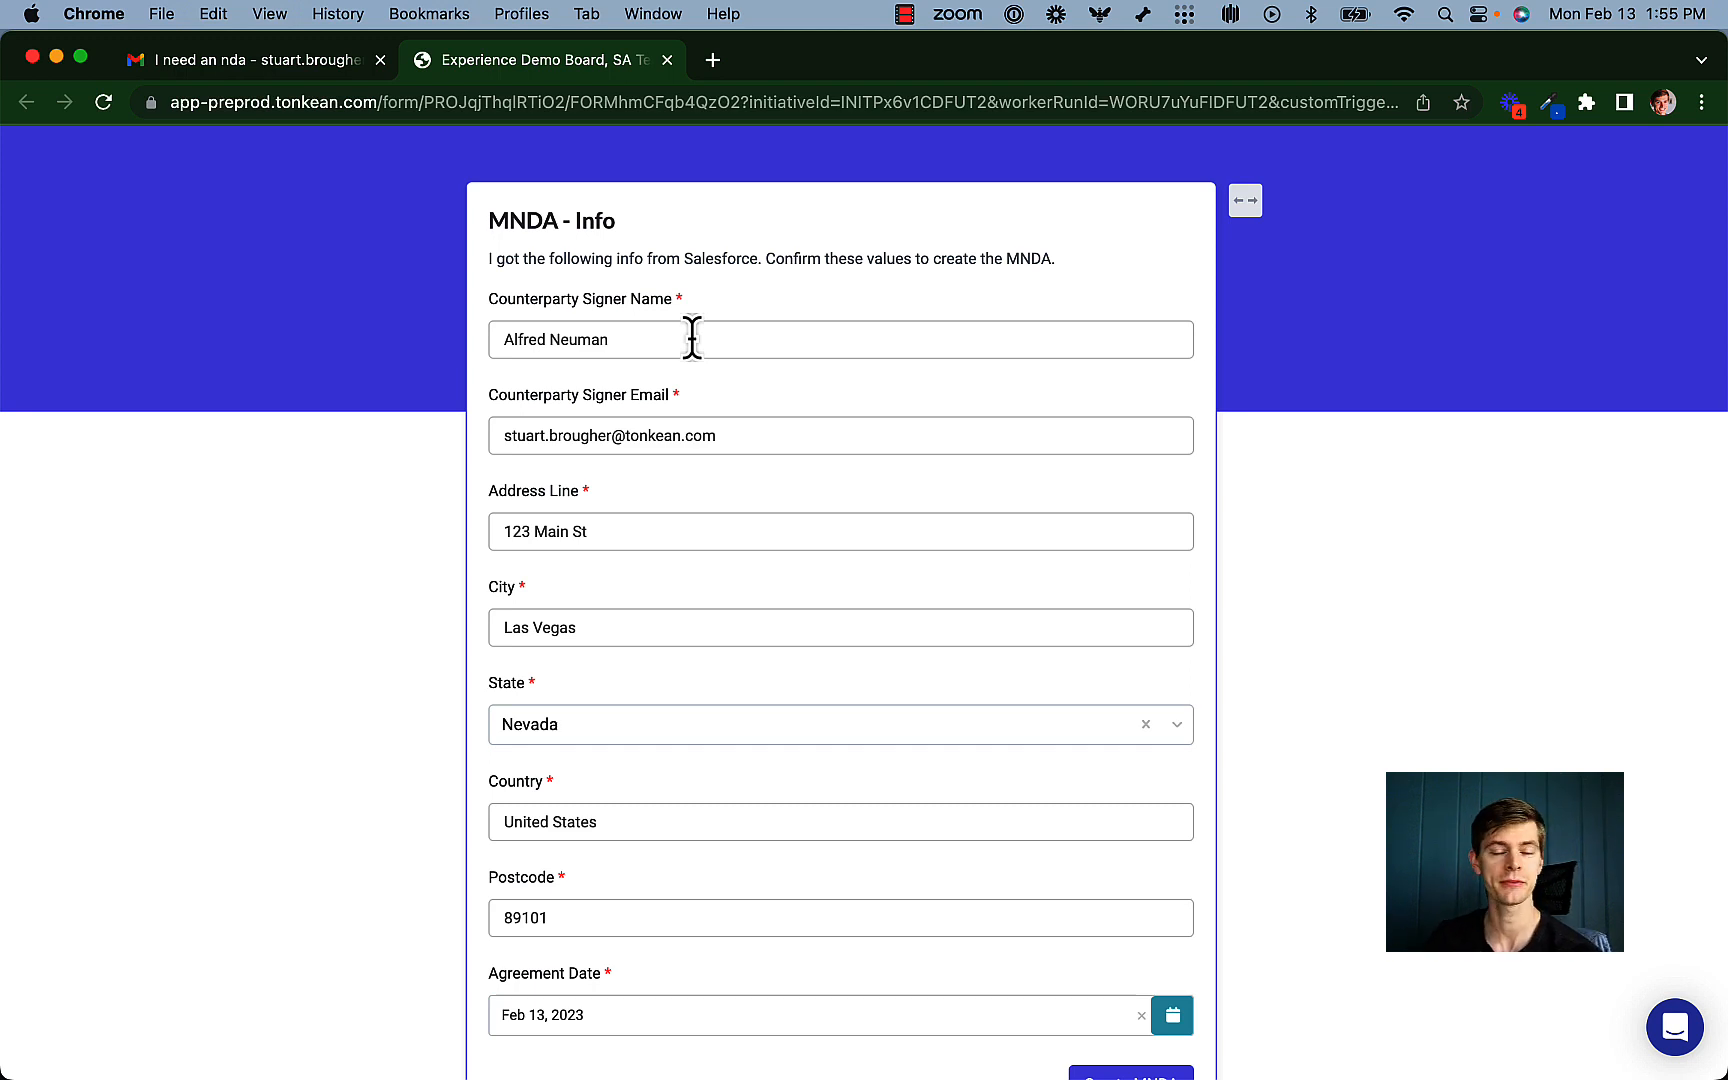
scroll(950, 650, "down", 5)
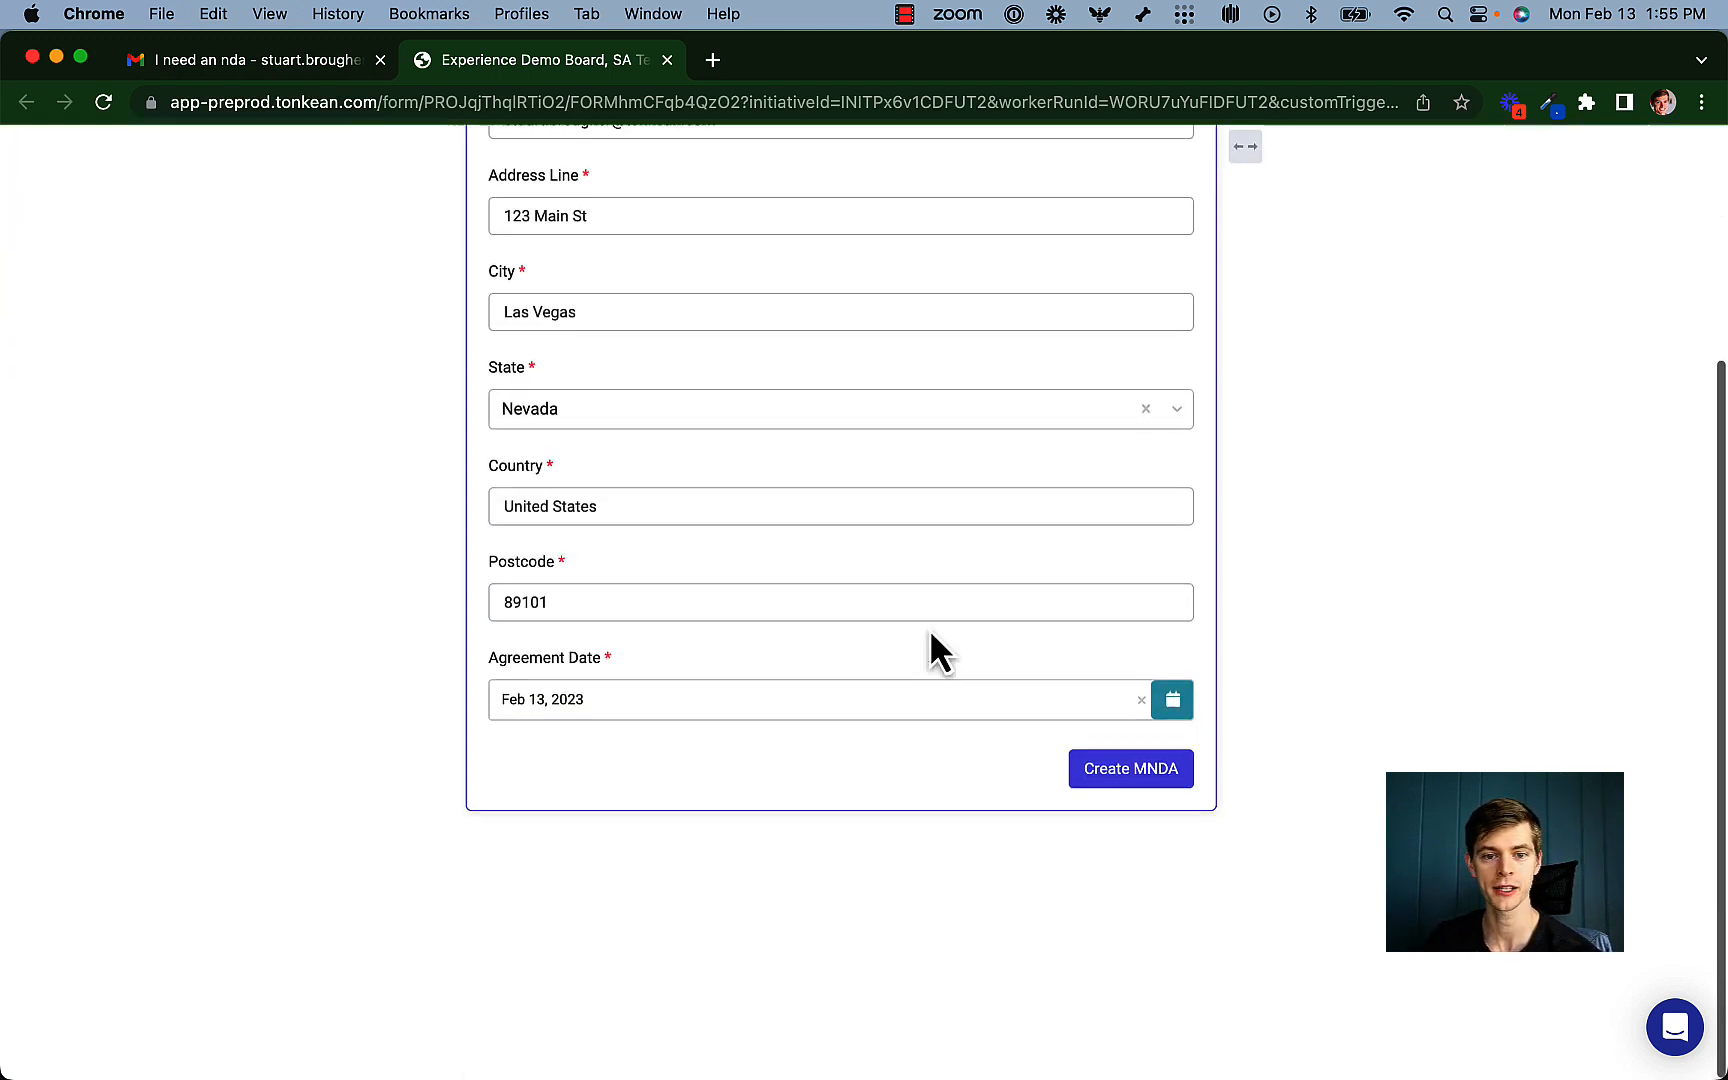
left_click(1160, 778)
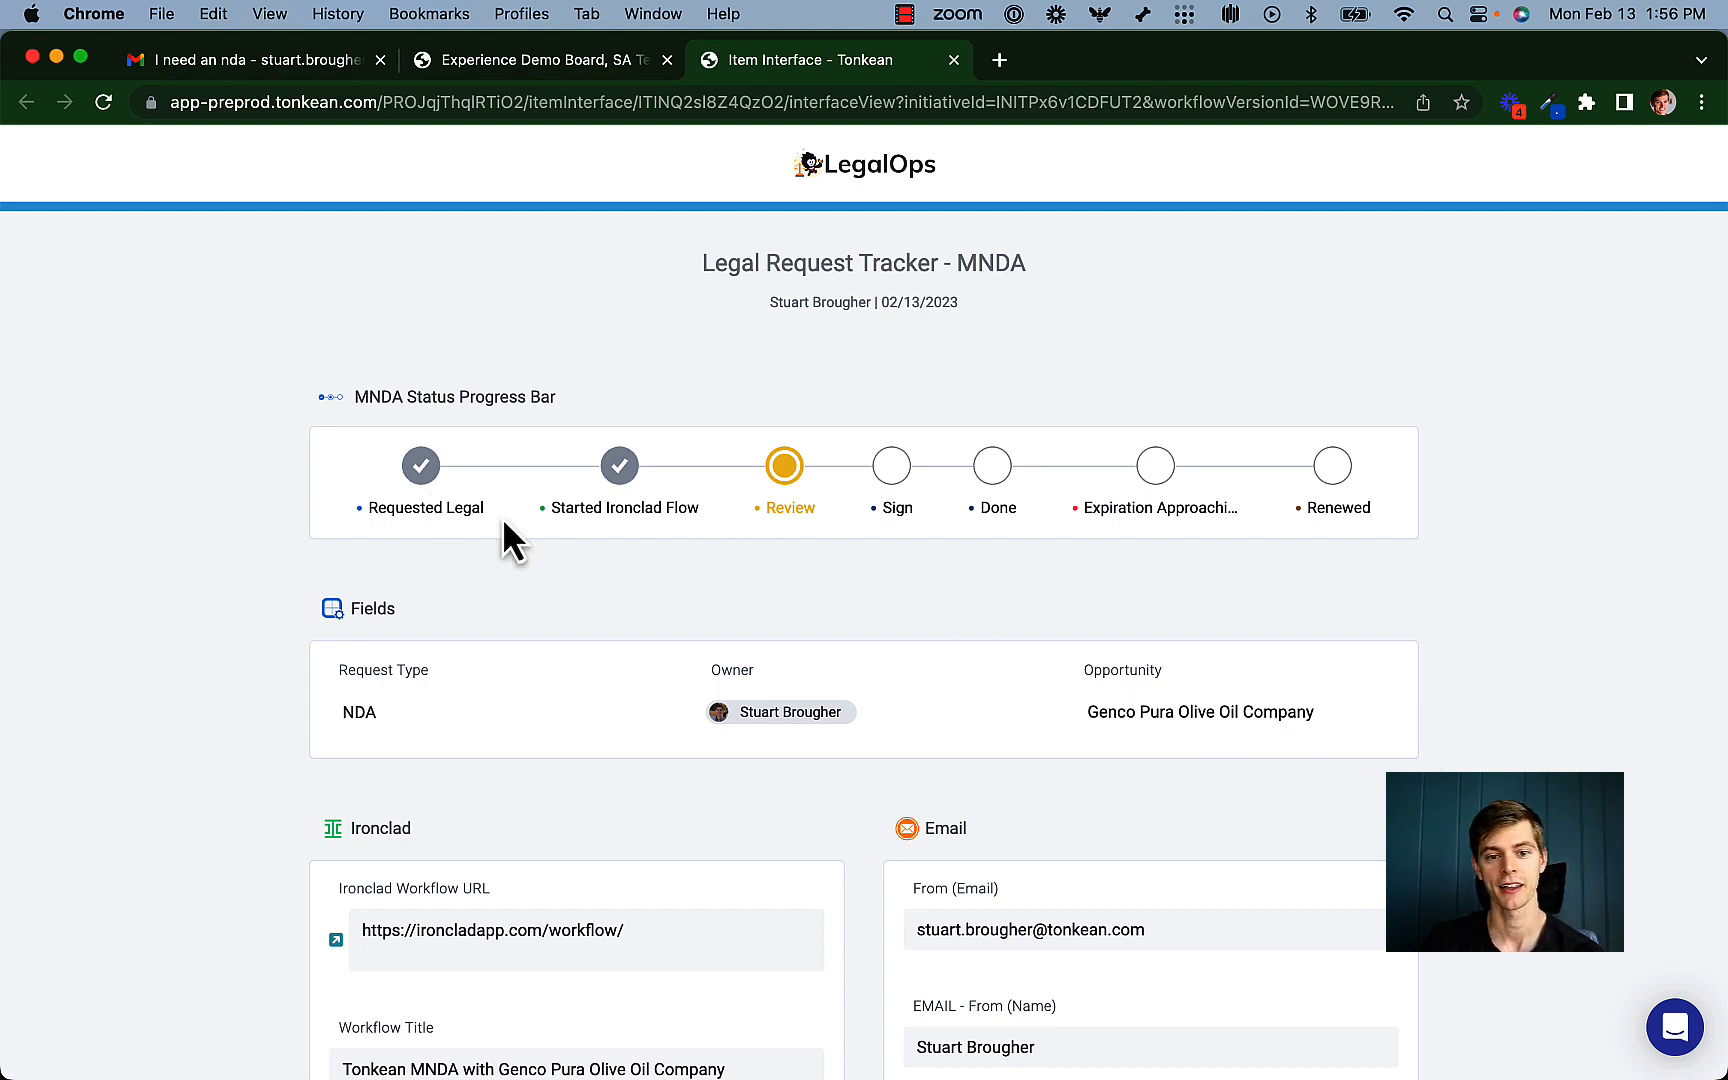
- Review the status progress bar and the request, Ironclad and email fields on the MNDA Legal Request Tracker
scroll(834, 545, "down", 1)
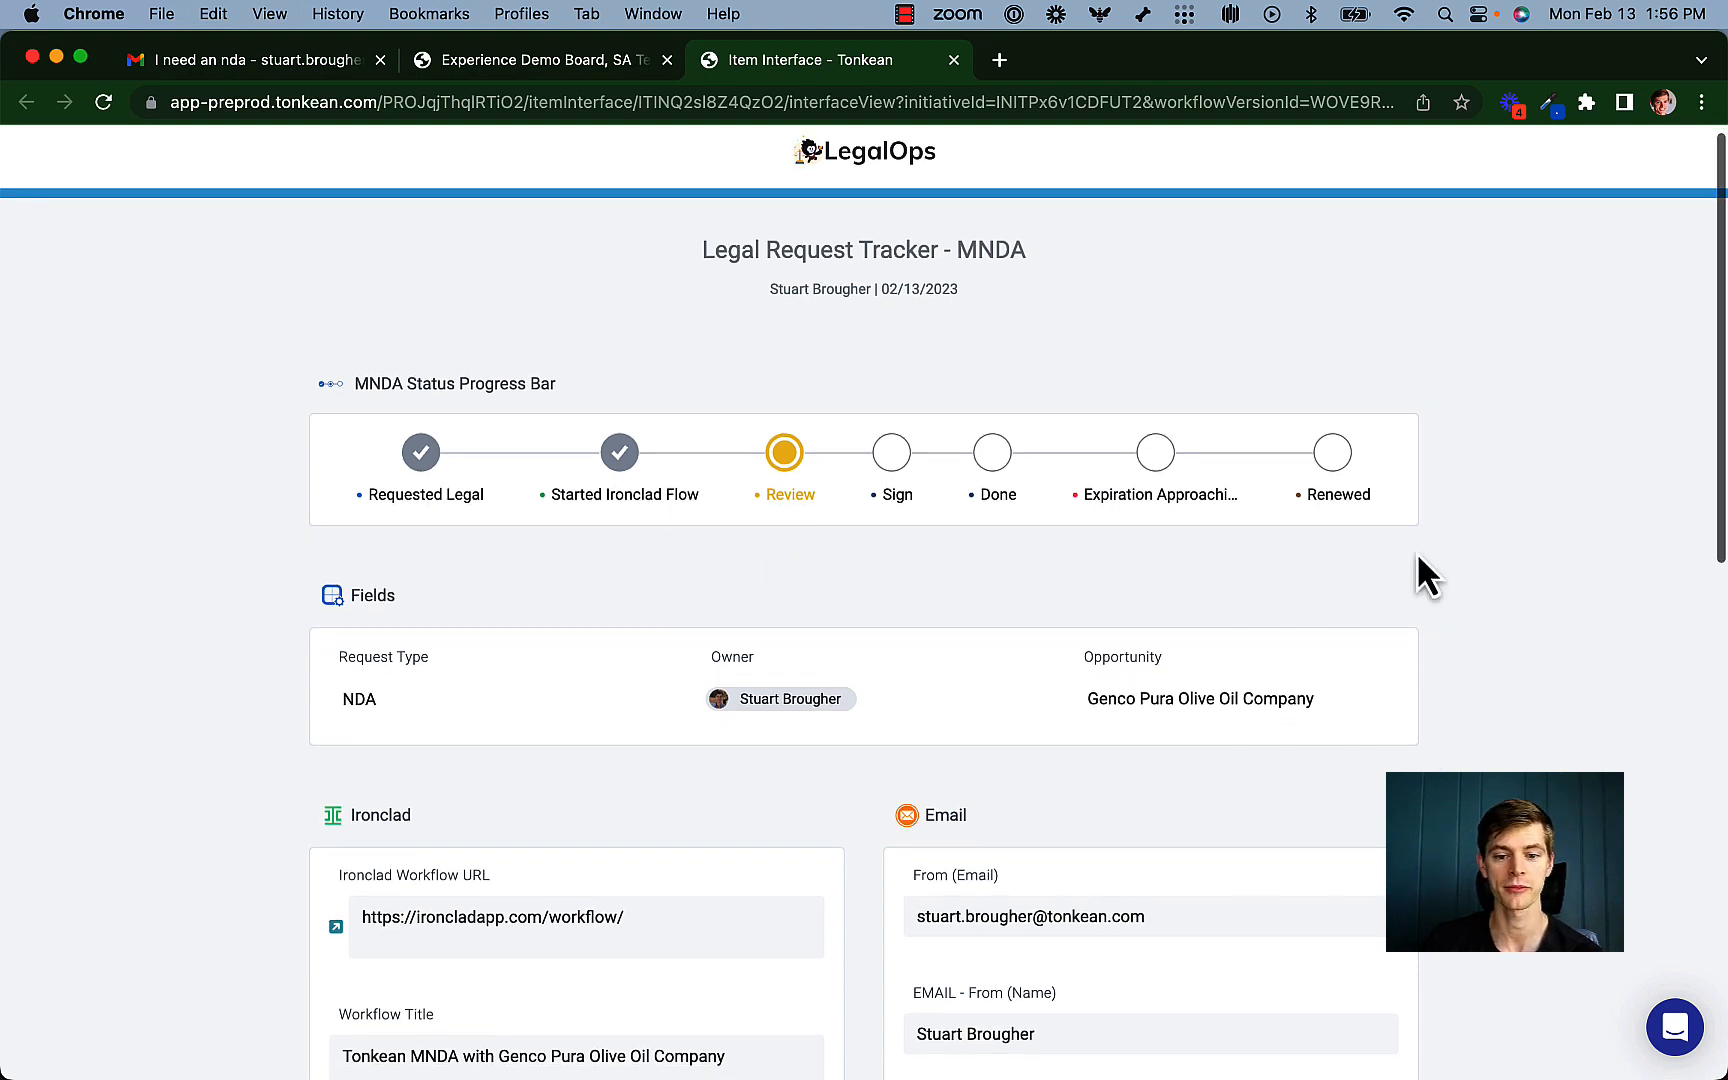
scroll(1428, 577, "down", 6)
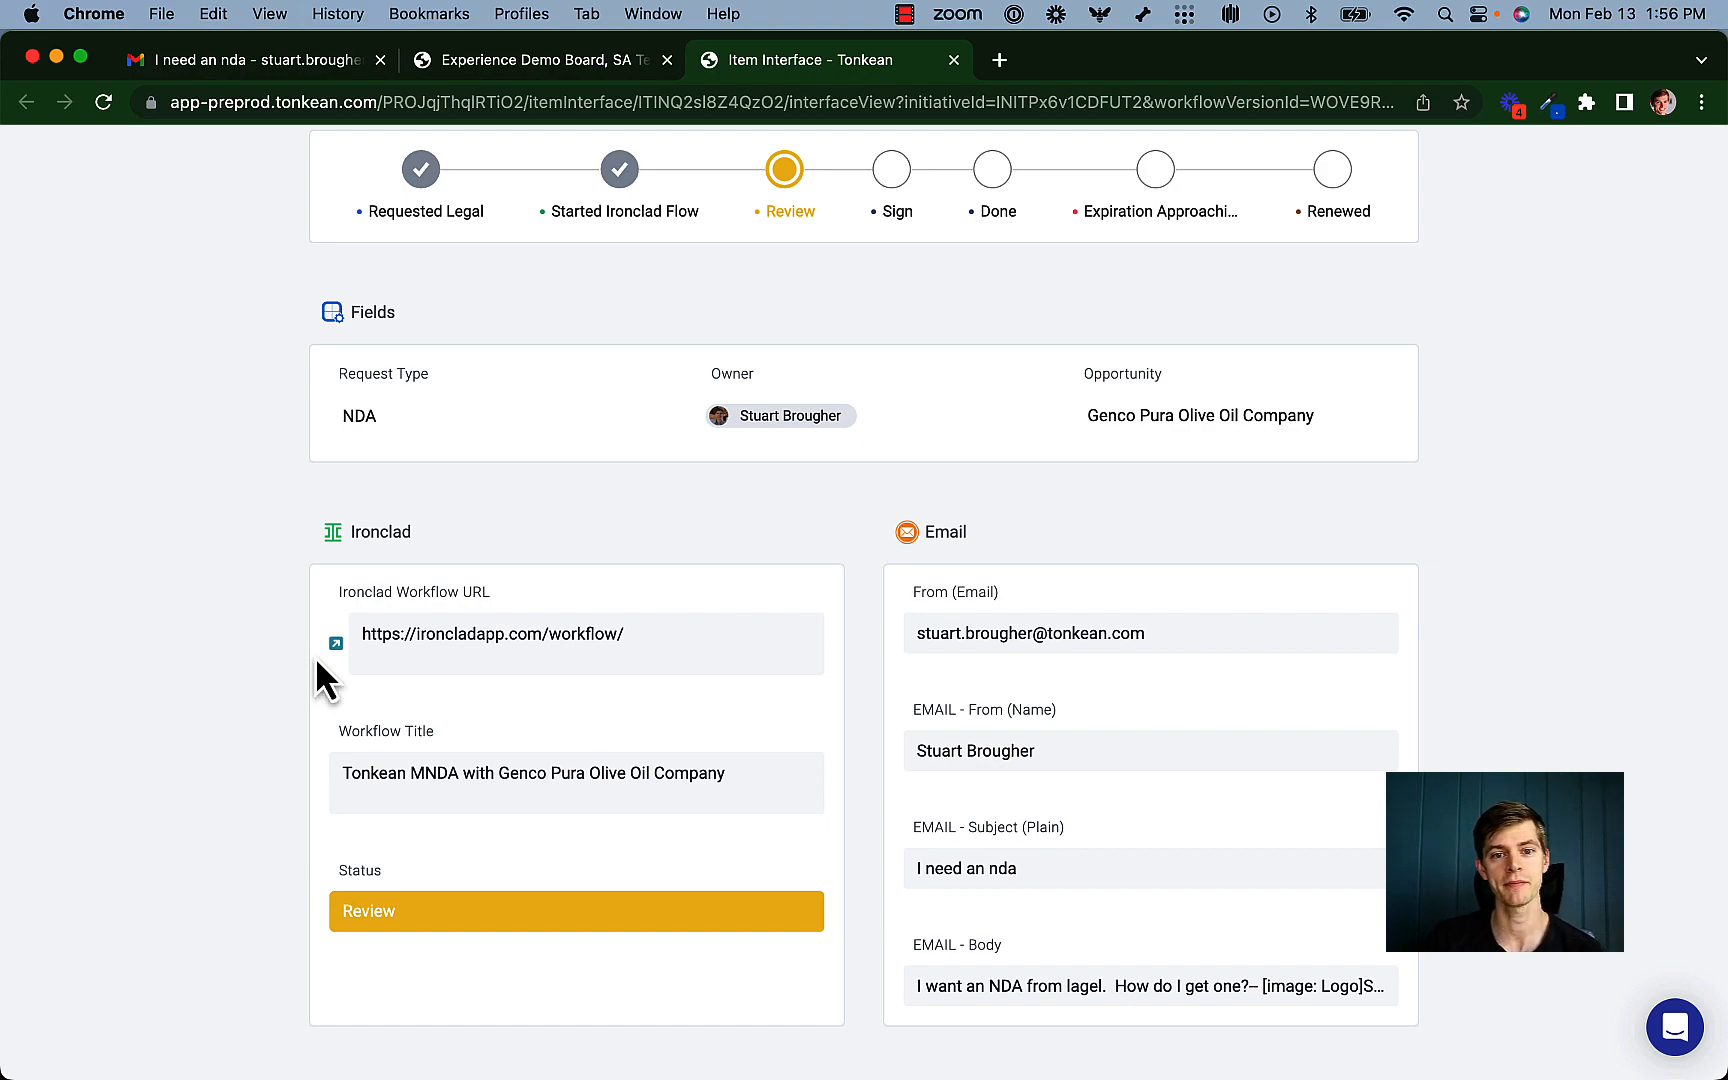
- View the Legal Hub page and its key metrics in the LegalOps portal, and return to the start of the MNDA Legal Request Tracker
key("ctrl+Right")
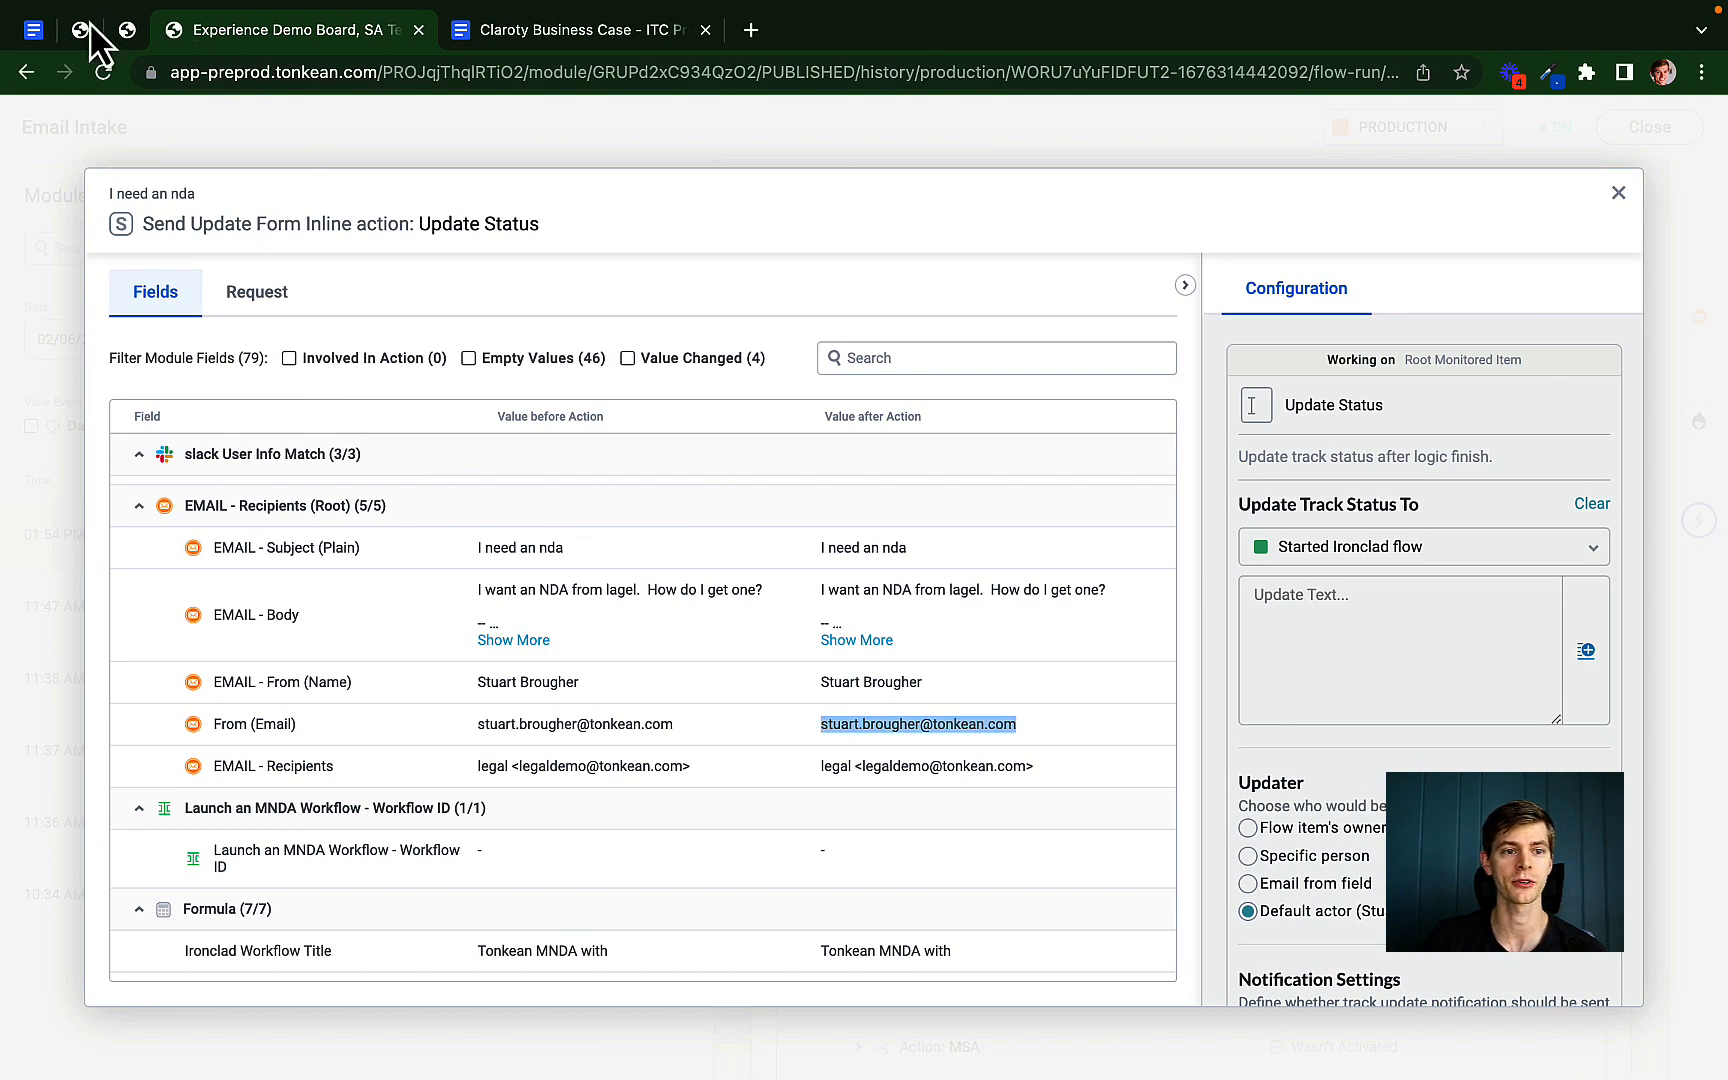
left_click(81, 31)
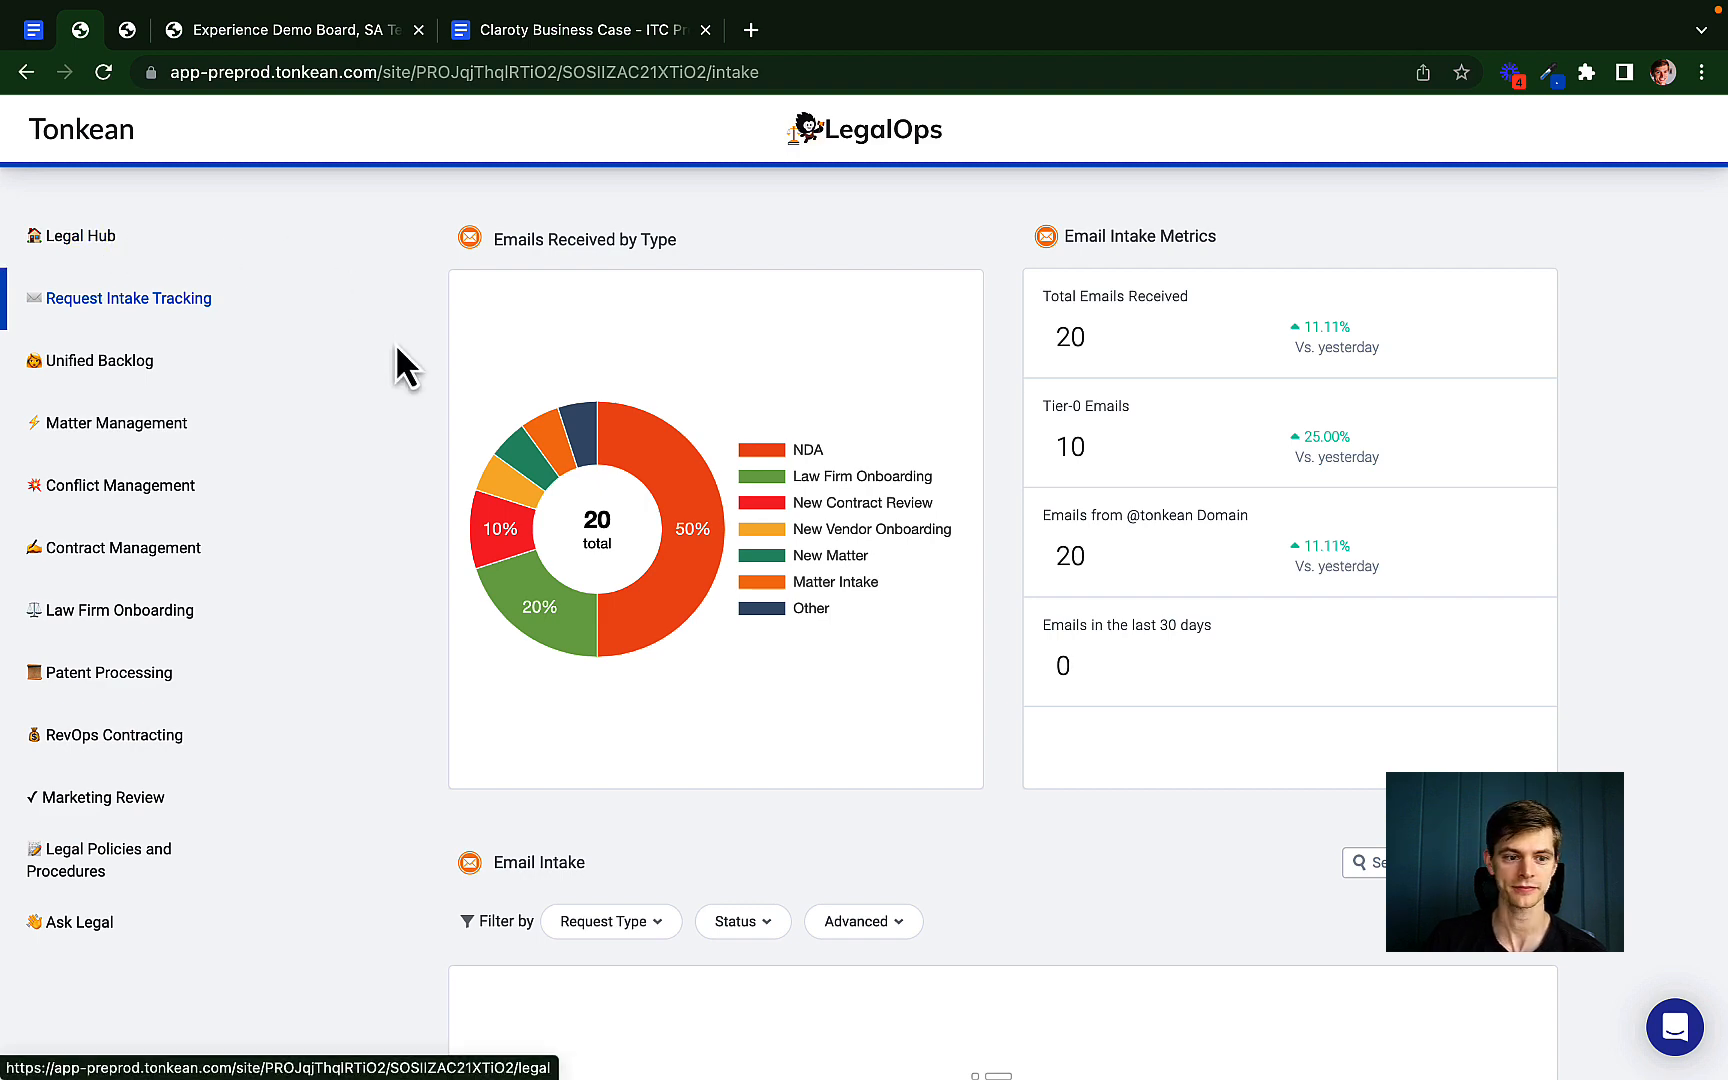
left_click(110, 240)
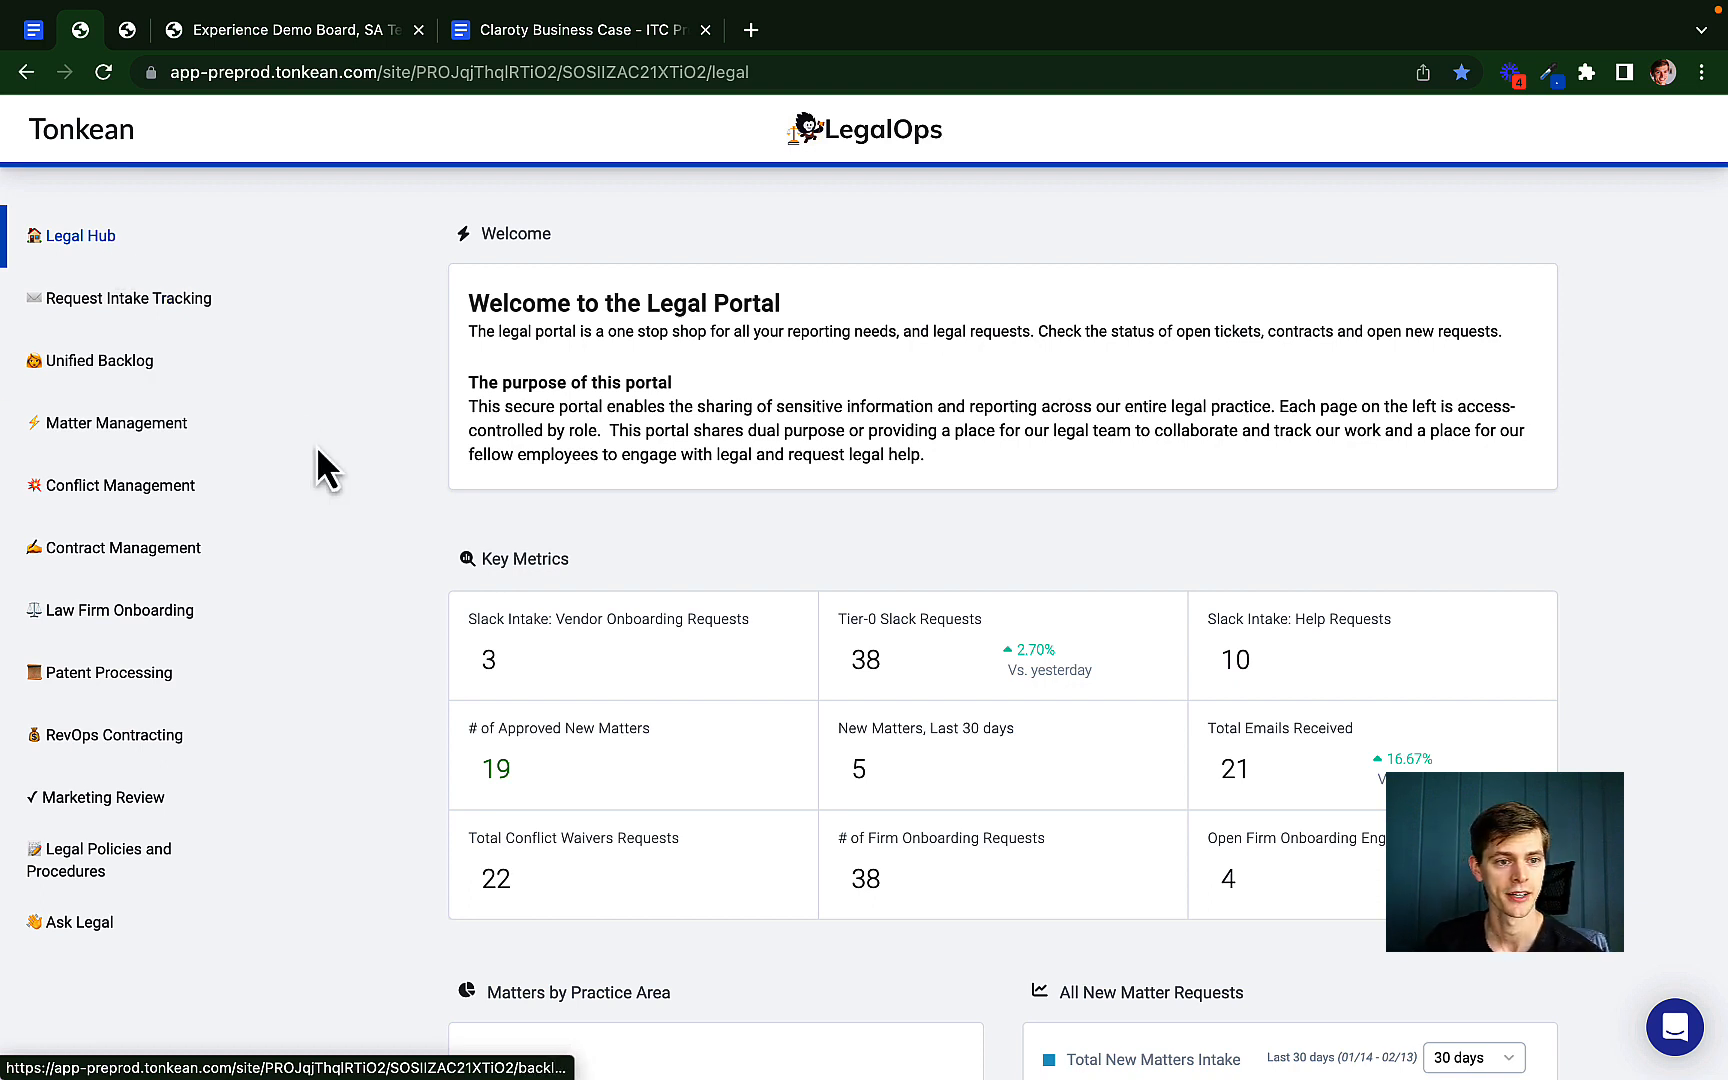
scroll(316, 446, "down", 1)
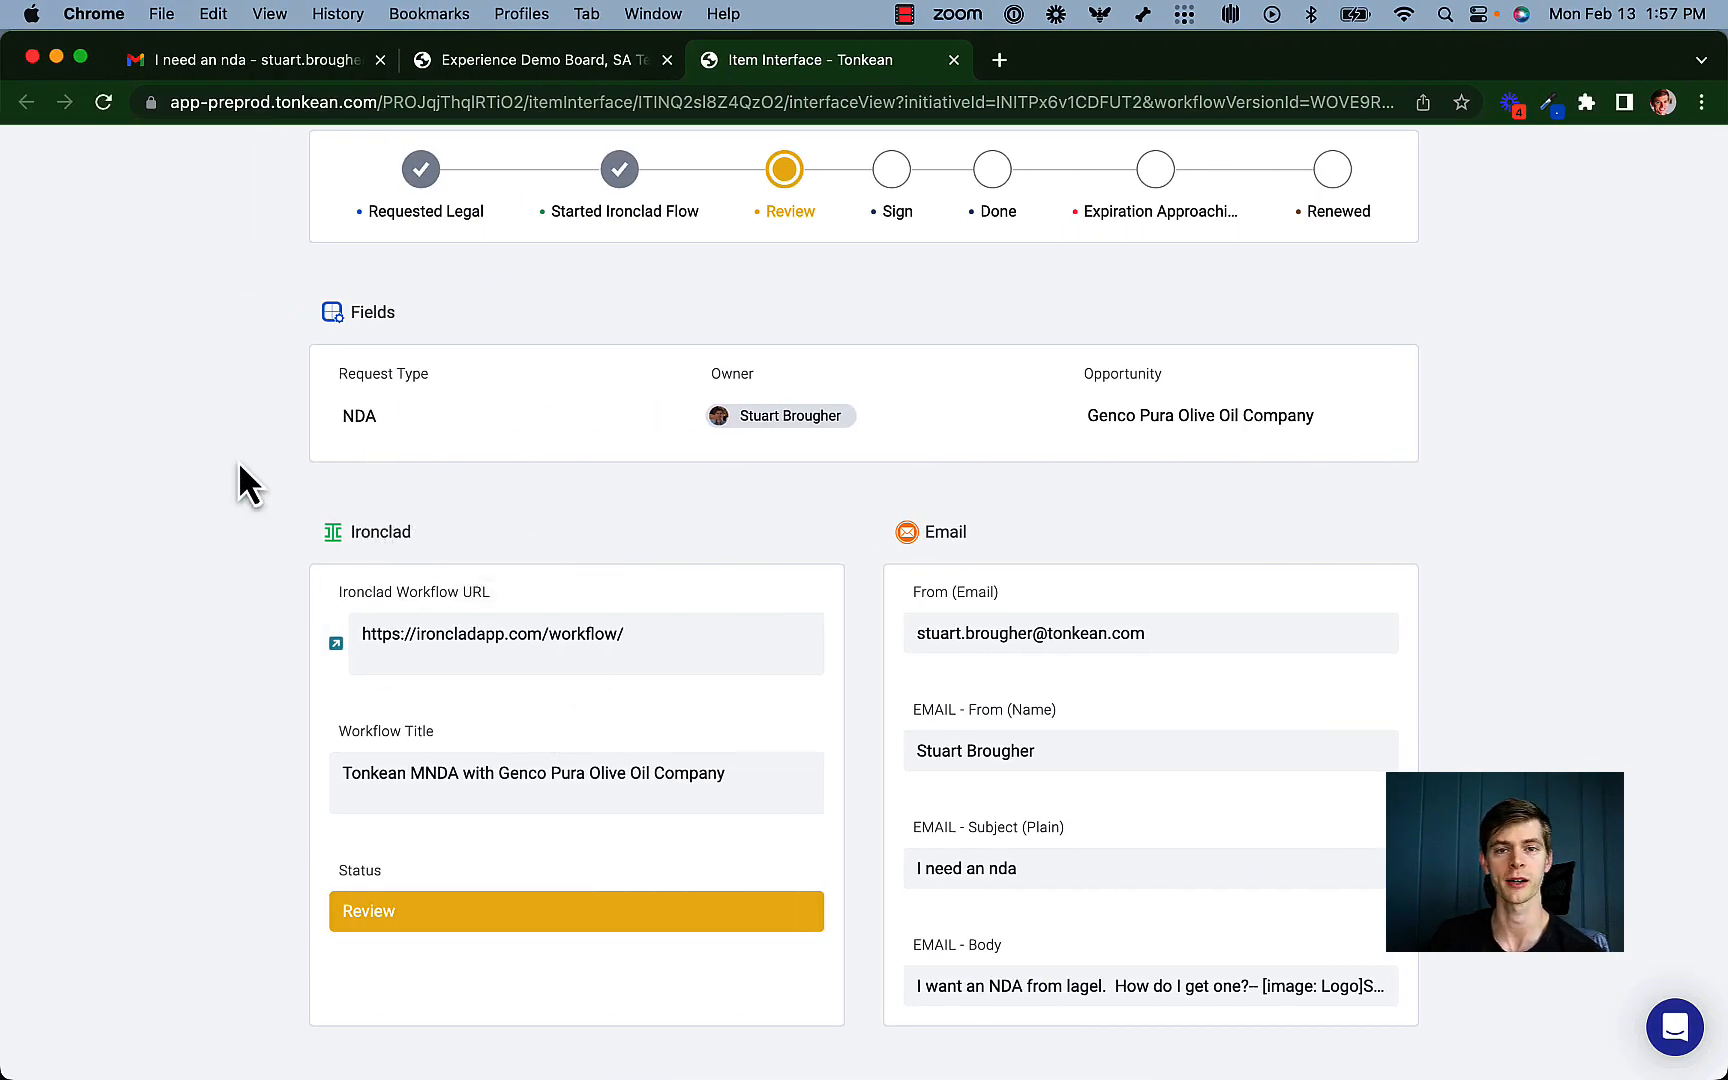
scroll(238, 462, "up", 5)
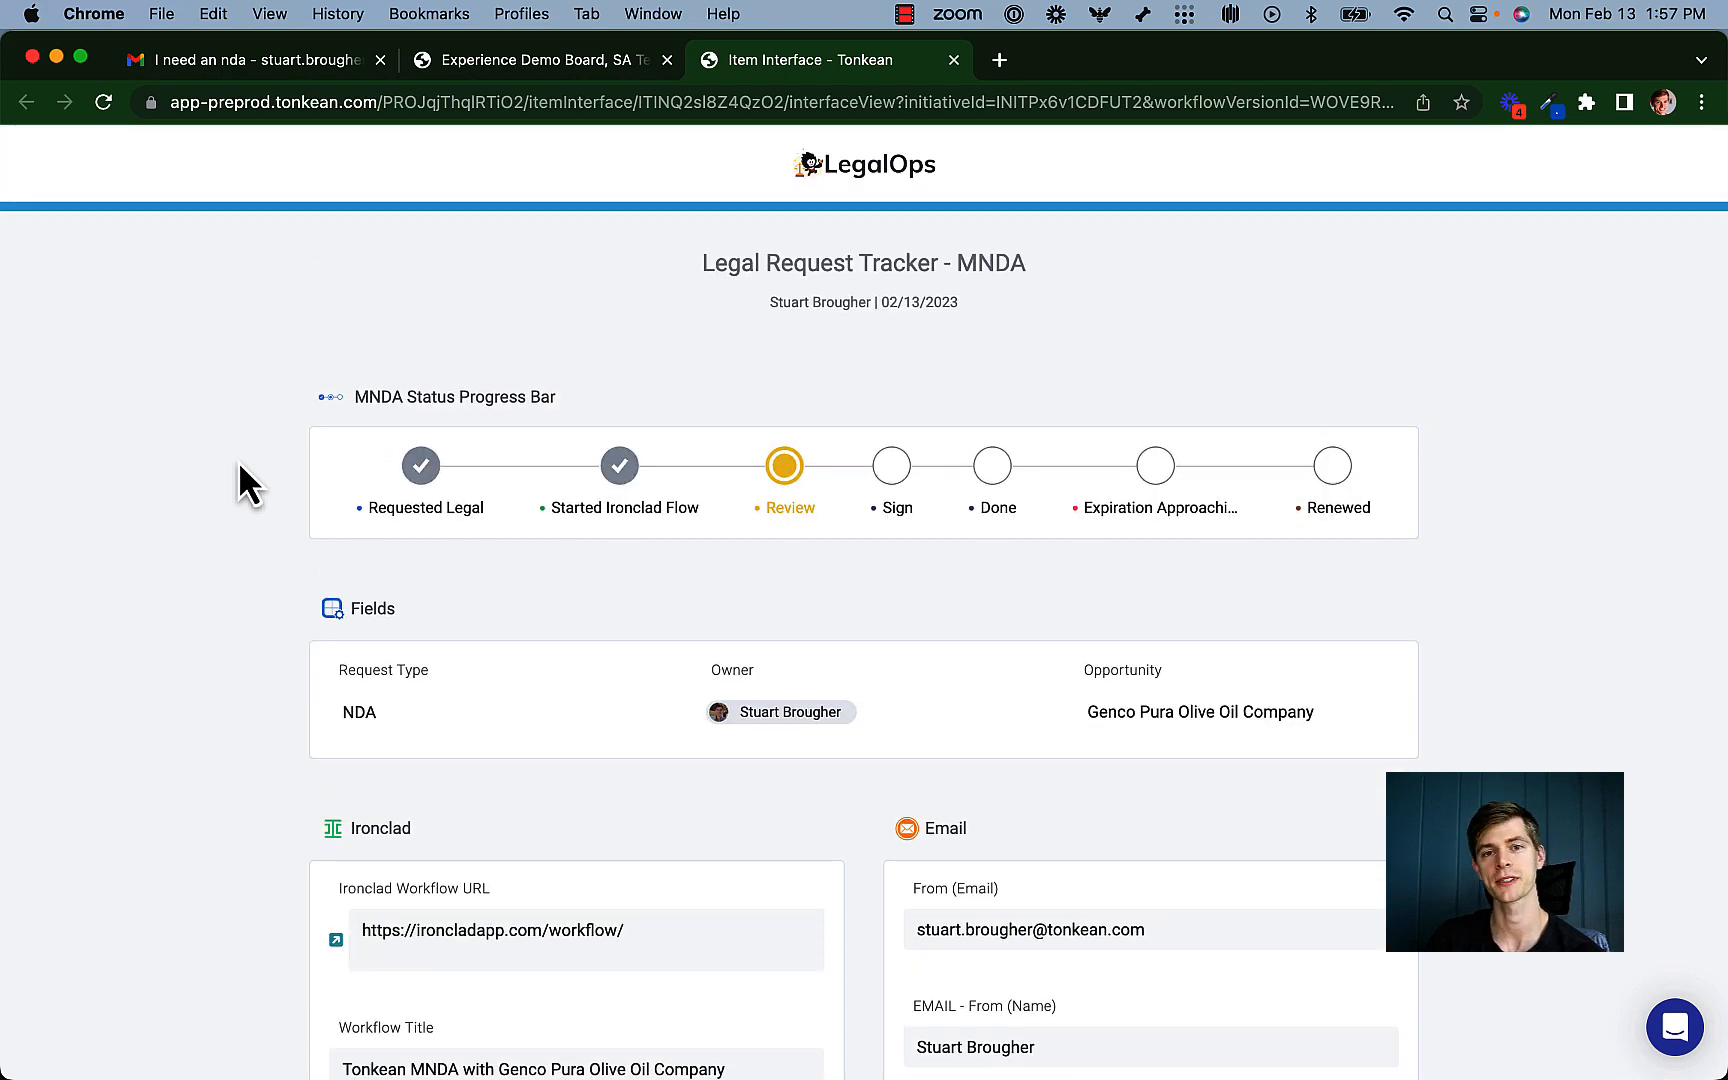